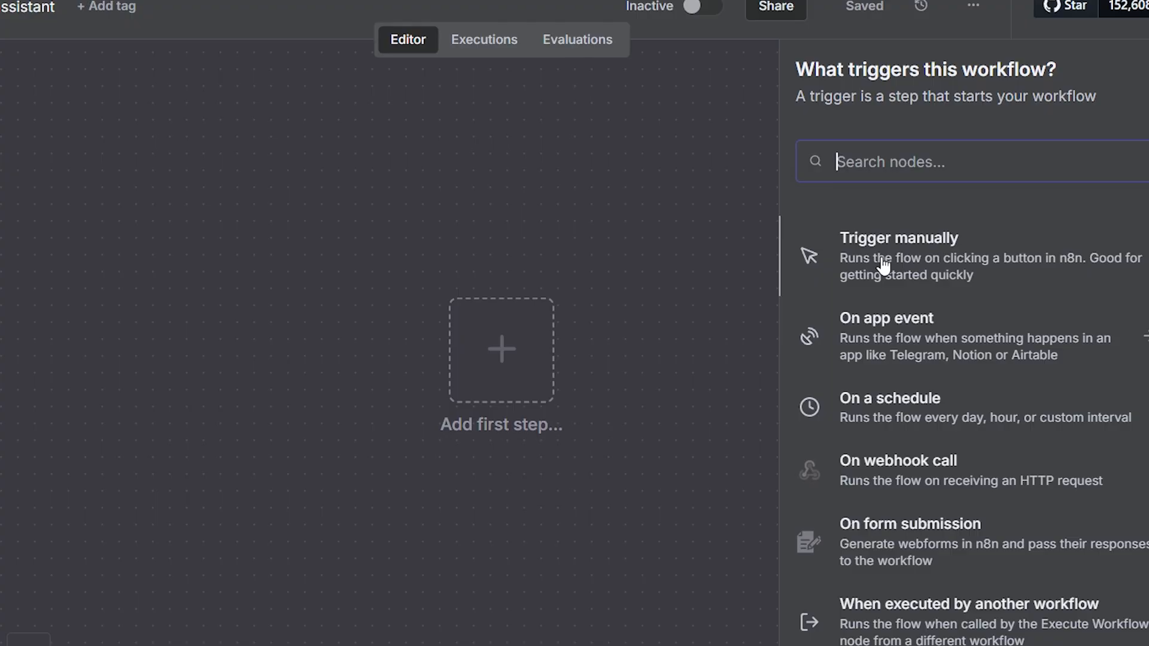
Add an On chat message trigger as the workflow's first step and pull a connection out of it for a following node
{"action": "scroll", "coordinate": [886, 497], "scroll_direction": "down", "scroll_amount": 4}
{"action": "left_click", "coordinate": [873, 466]}
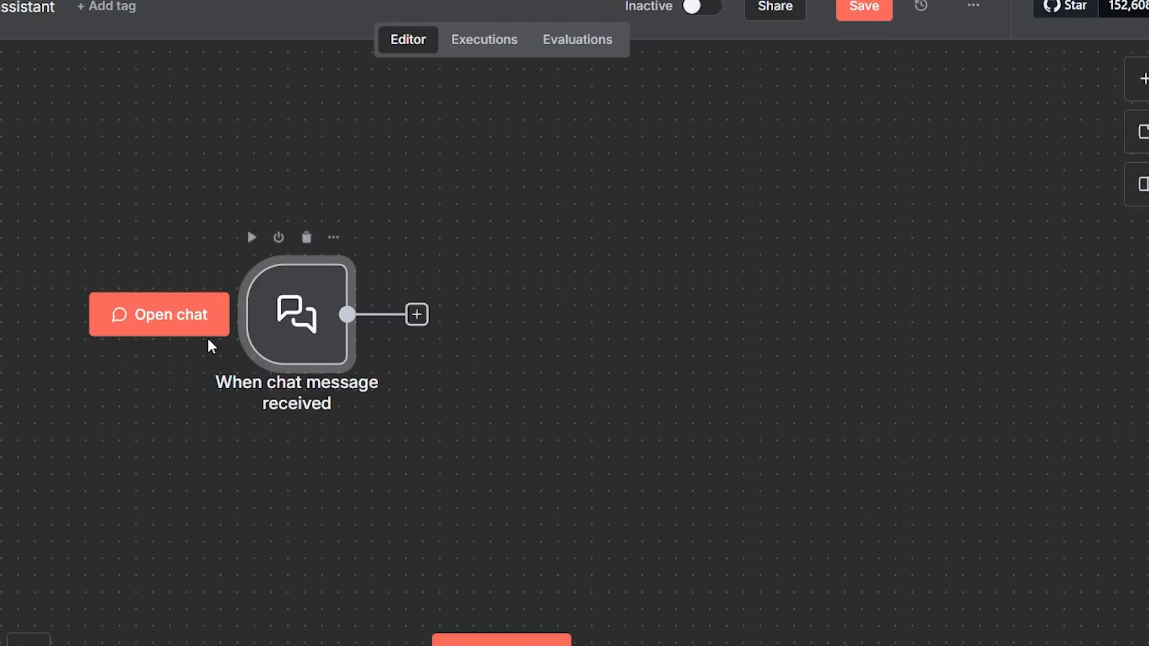
{"action": "left_click_drag", "start_coordinate": [422, 331], "coordinate": [548, 339]}
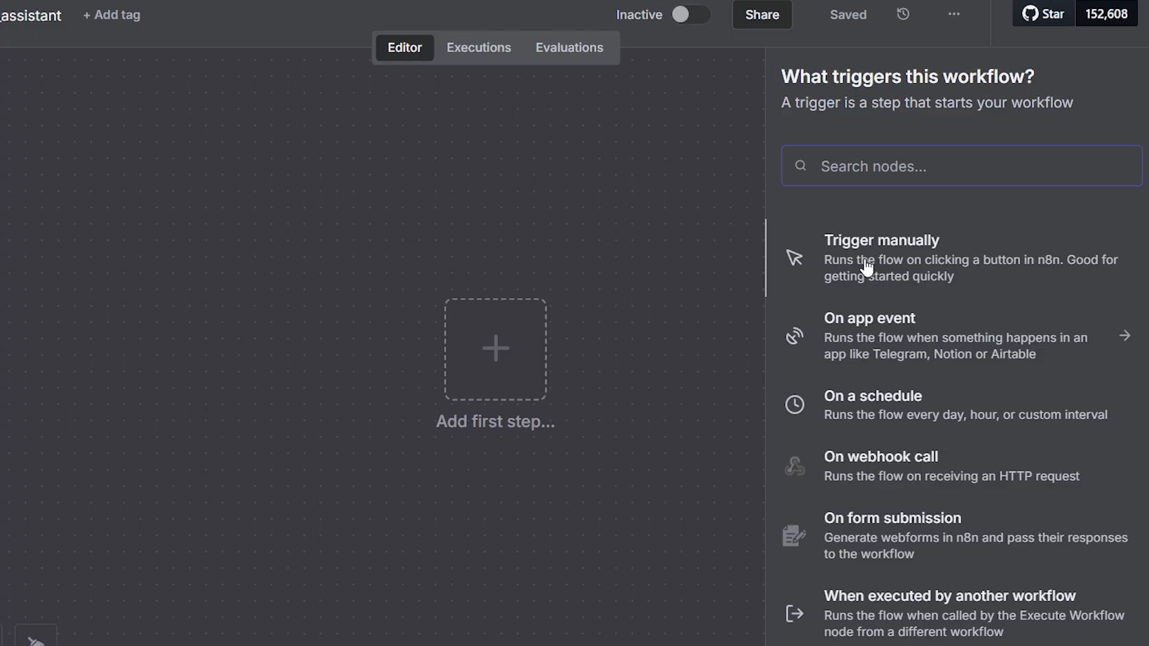
{"action": "scroll", "coordinate": [888, 485], "scroll_direction": "down", "scroll_amount": 3}
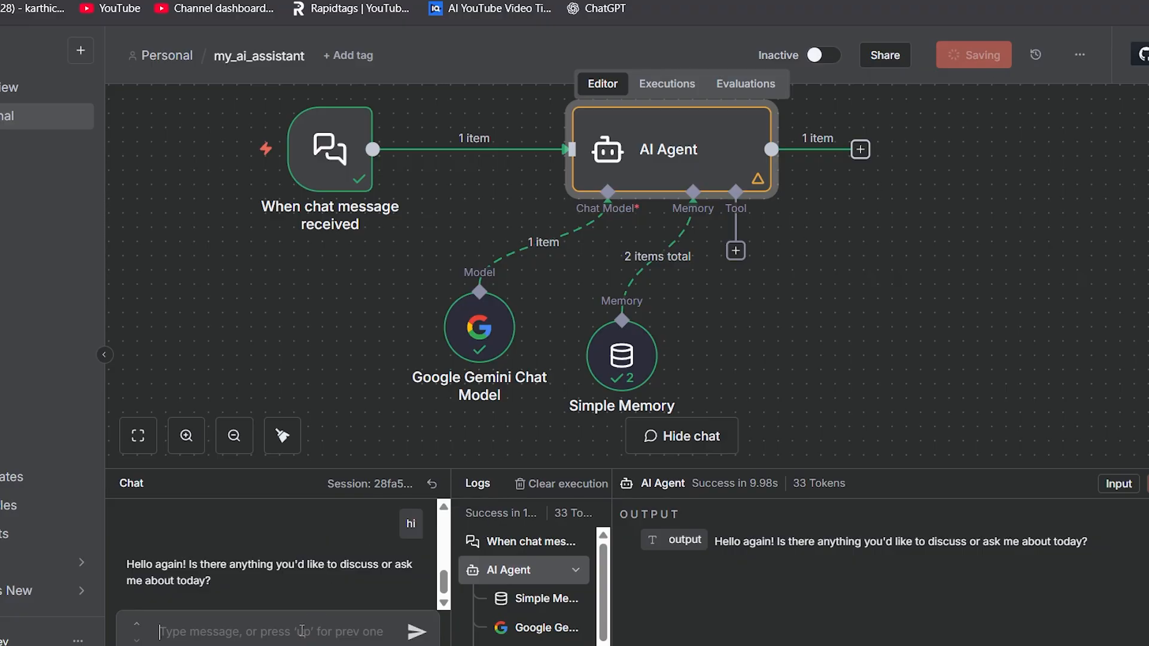
Send the message "hi" to the AI agent in the workflow chat and enlarge the chat area
{"action": "type", "text": "hi"}
{"action": "key", "text": "Return"}
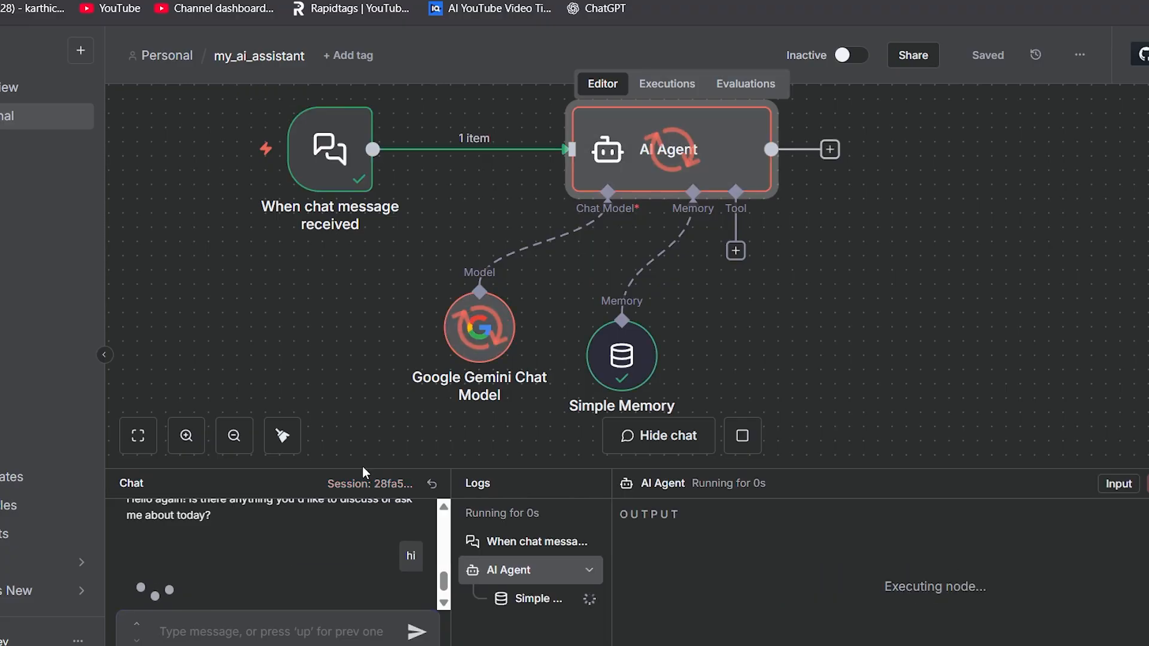
{"action": "left_click_drag", "start_coordinate": [365, 469], "coordinate": [366, 357]}
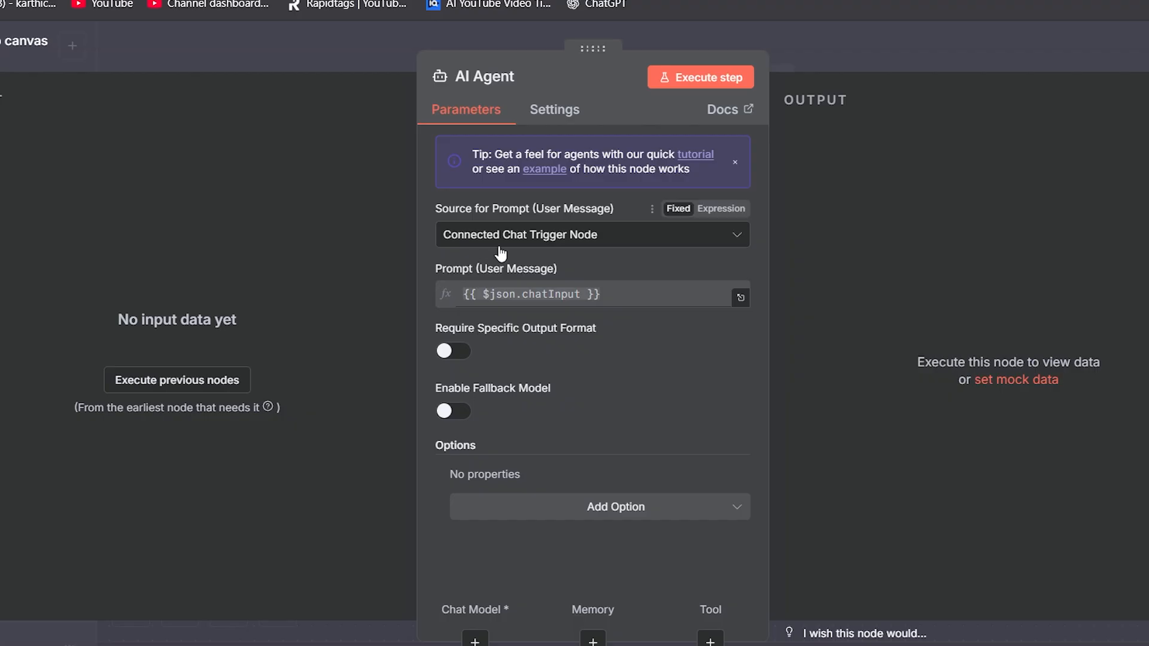
Set the AI Agent's prompt source to Connected Chat Trigger Node and review the available source options
{"action": "left_click", "coordinate": [476, 239]}
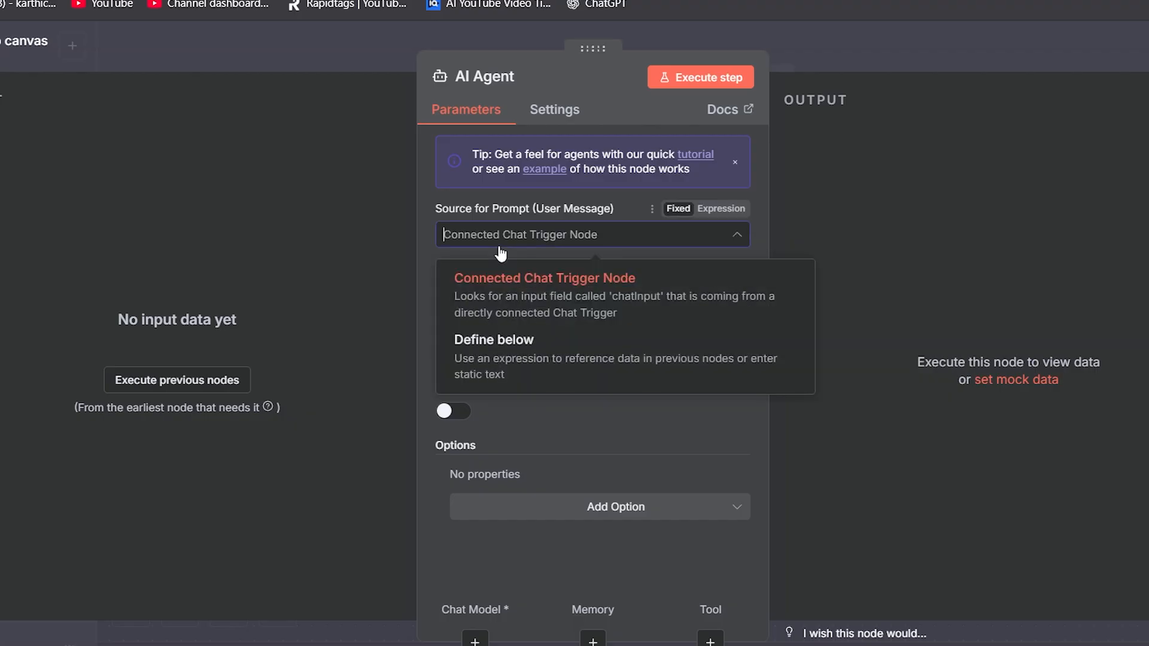
{"action": "left_click", "coordinate": [571, 286]}
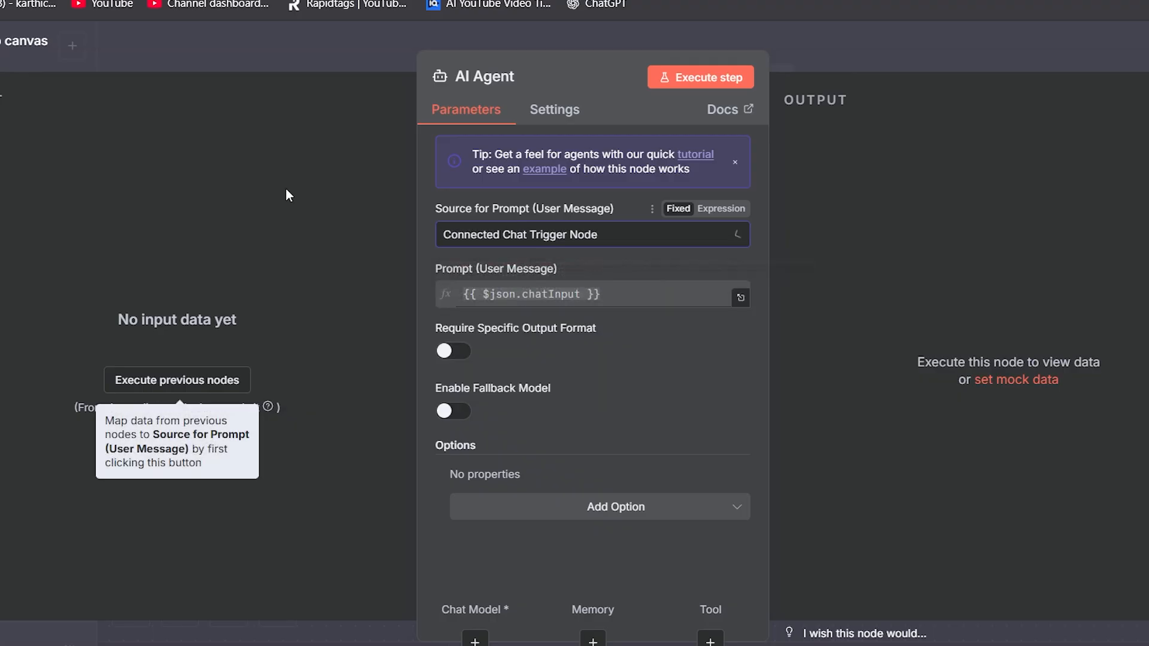
{"action": "left_click", "coordinate": [454, 236]}
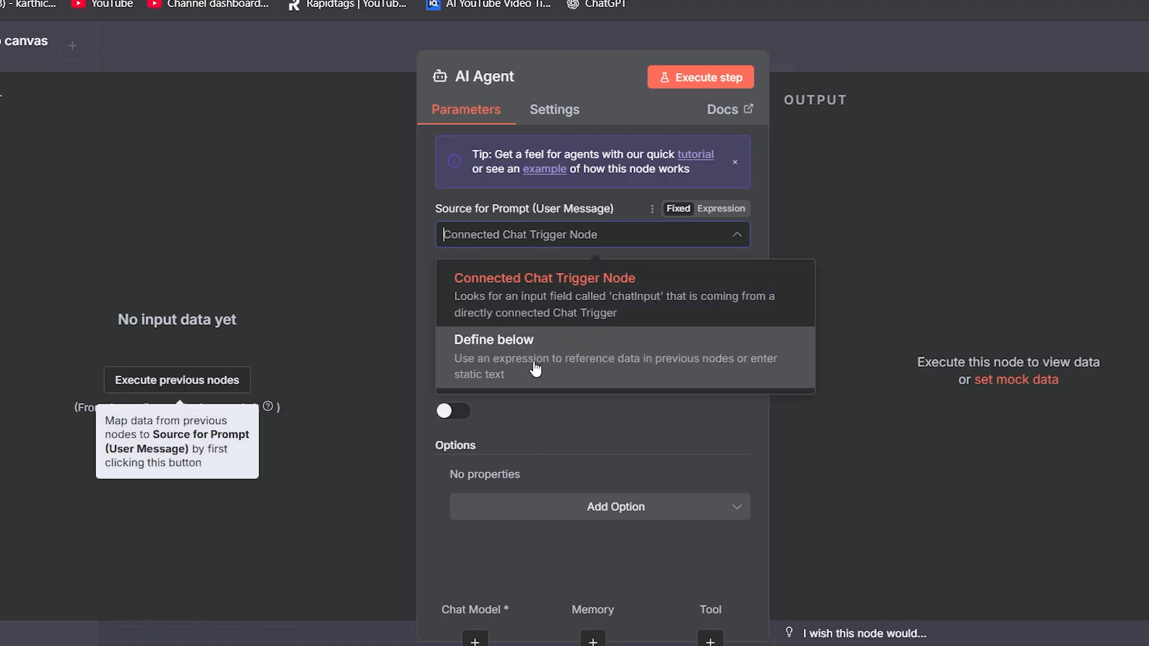
{"action": "left_click", "coordinate": [528, 443]}
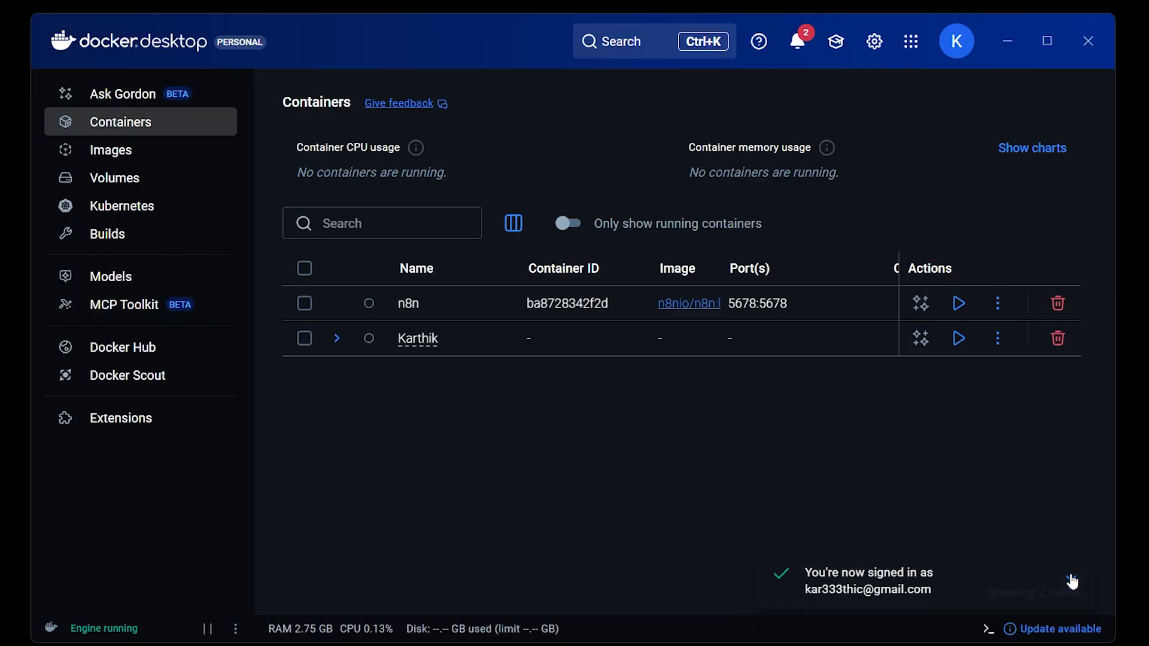
In Docker Desktop, dismiss the sign-in notice, start the n8n container and open its port 5678 address in the browser
{"action": "left_click", "coordinate": [1072, 580]}
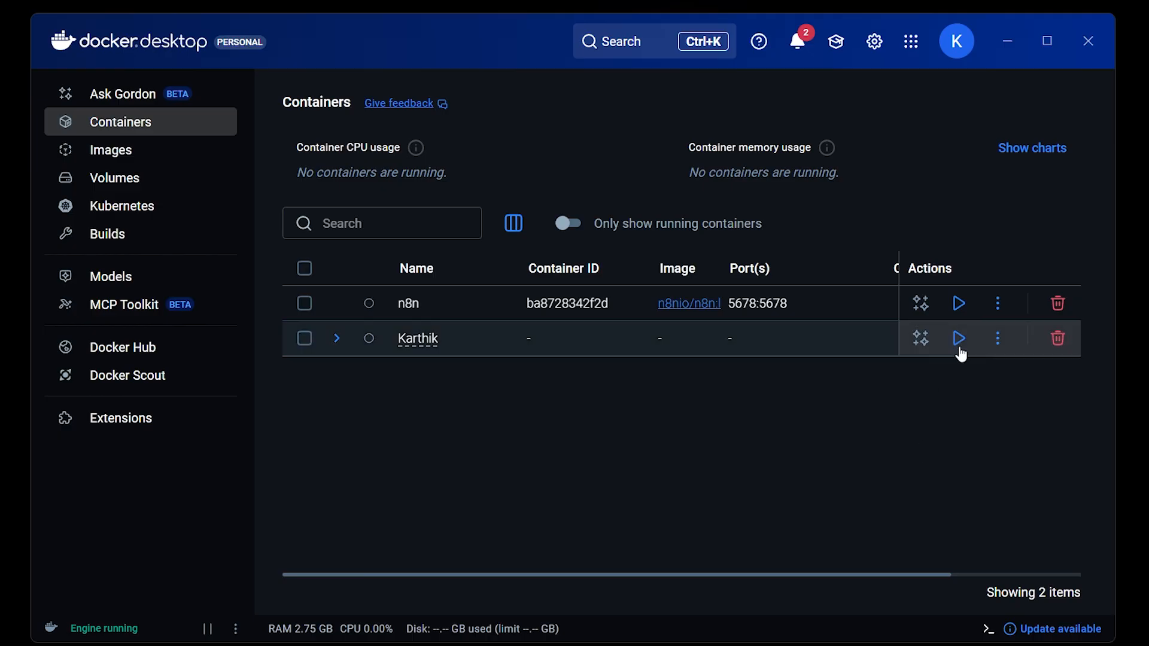
{"action": "left_click", "coordinate": [959, 310]}
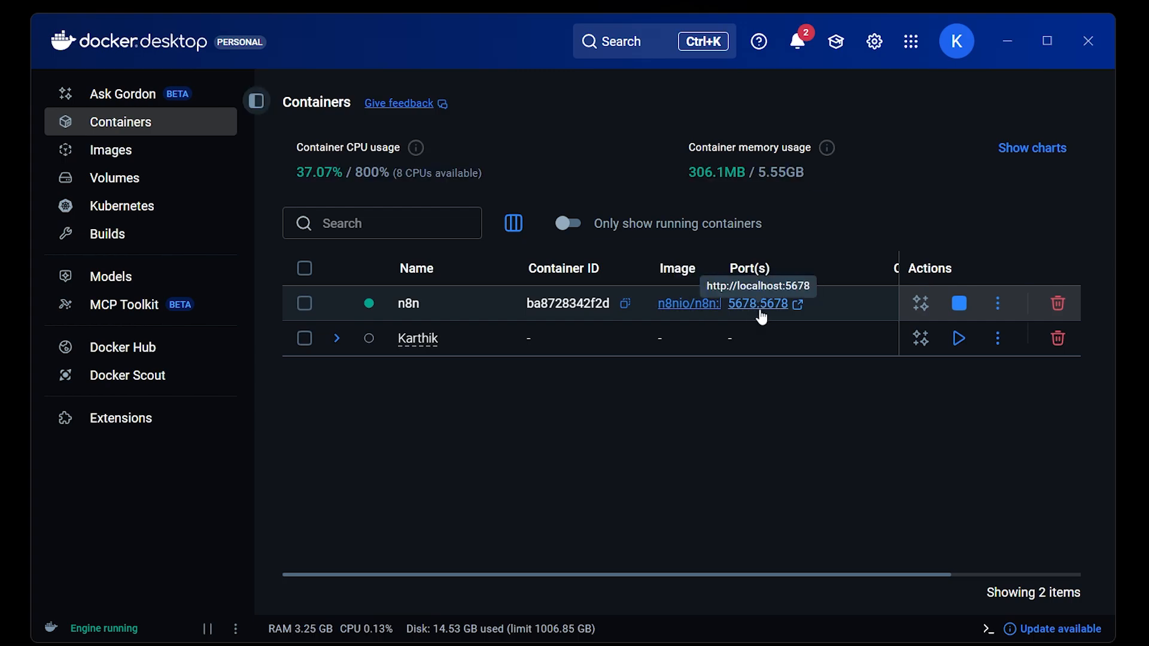
{"action": "left_click", "coordinate": [759, 303]}
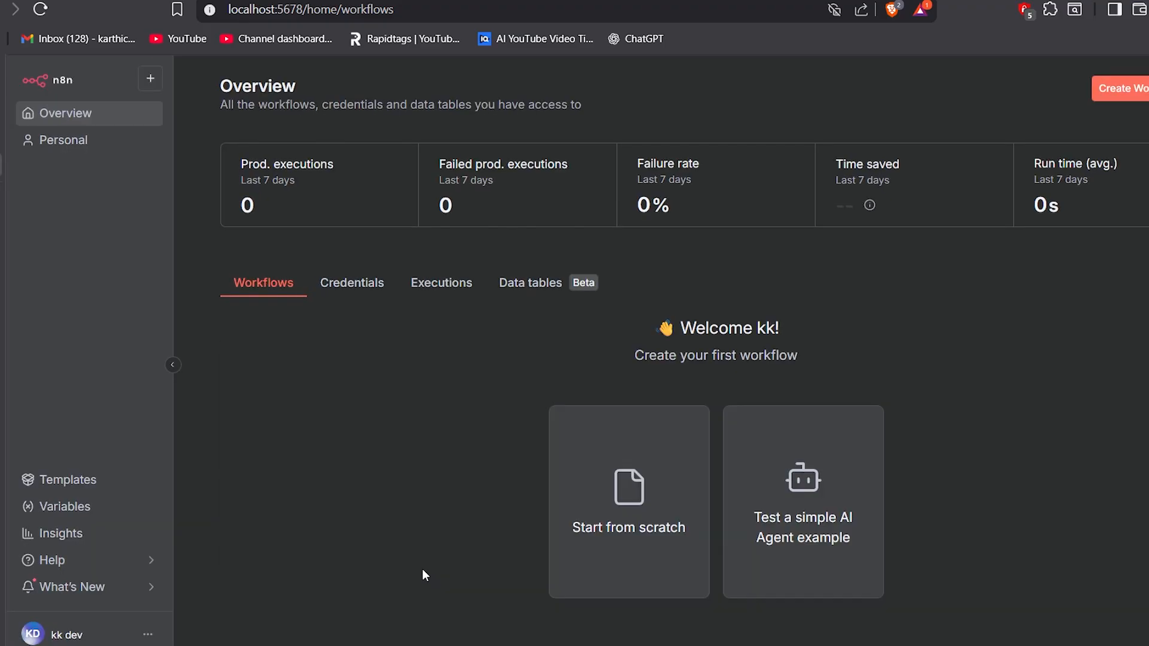
Look through the workflows, credentials, executions and data tables of the Personal project
{"action": "left_click", "coordinate": [142, 141]}
{"action": "left_click", "coordinate": [376, 150]}
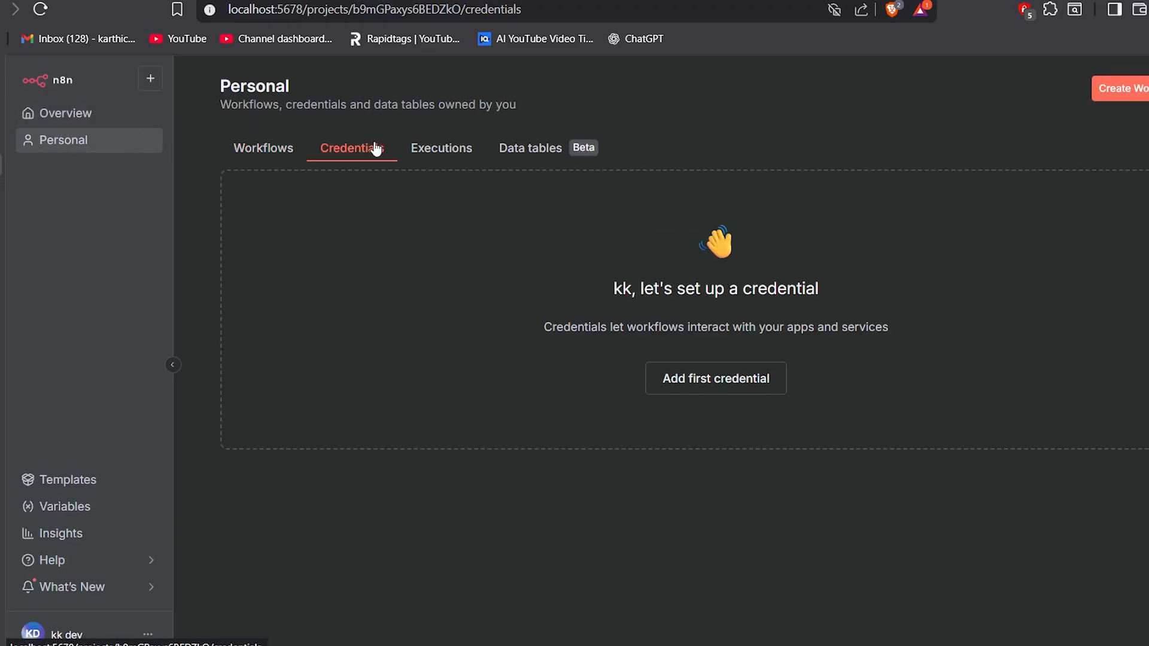
{"action": "left_click", "coordinate": [456, 150]}
{"action": "left_click", "coordinate": [556, 155]}
{"action": "left_click", "coordinate": [142, 141]}
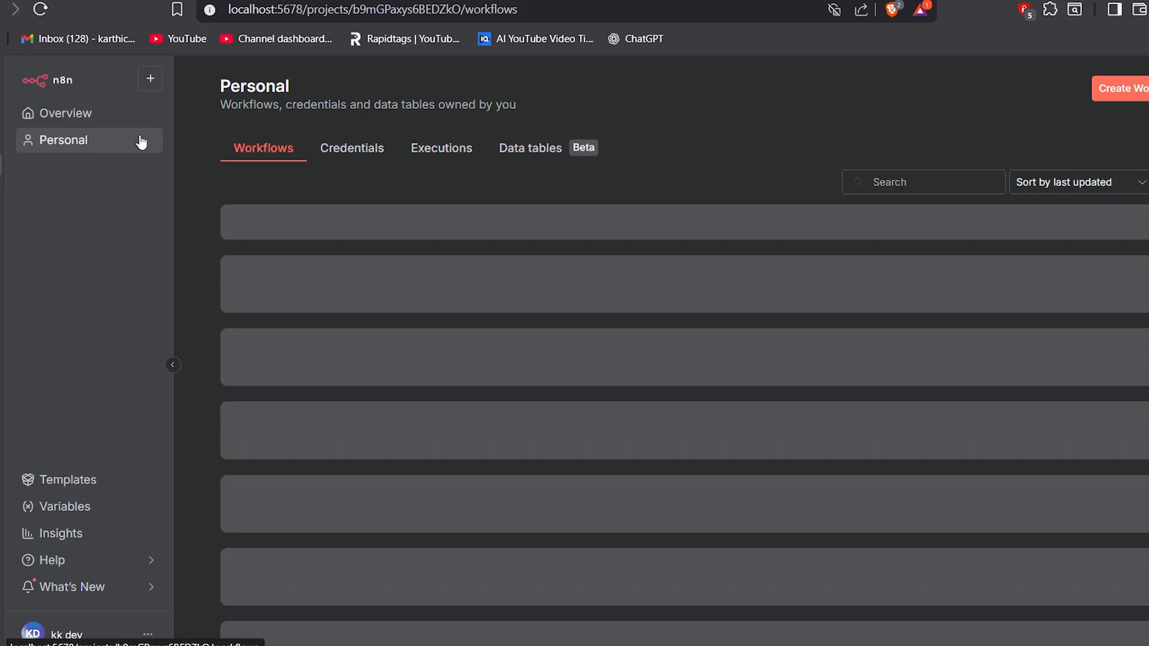
{"action": "left_click", "coordinate": [376, 150]}
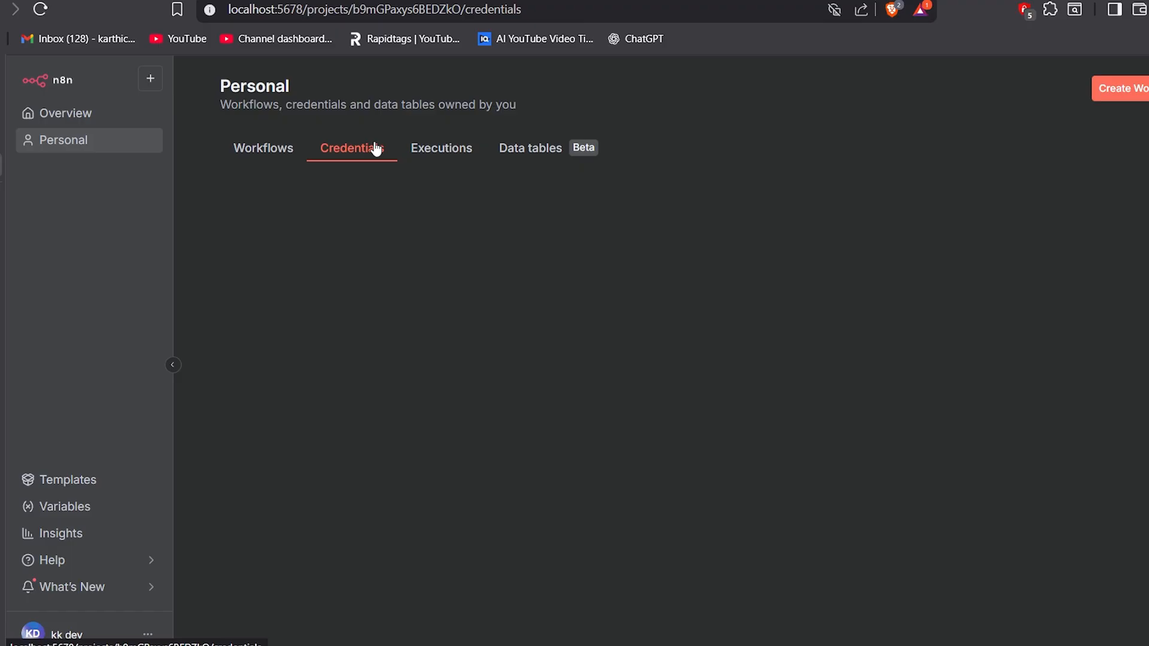
{"action": "left_click", "coordinate": [440, 152]}
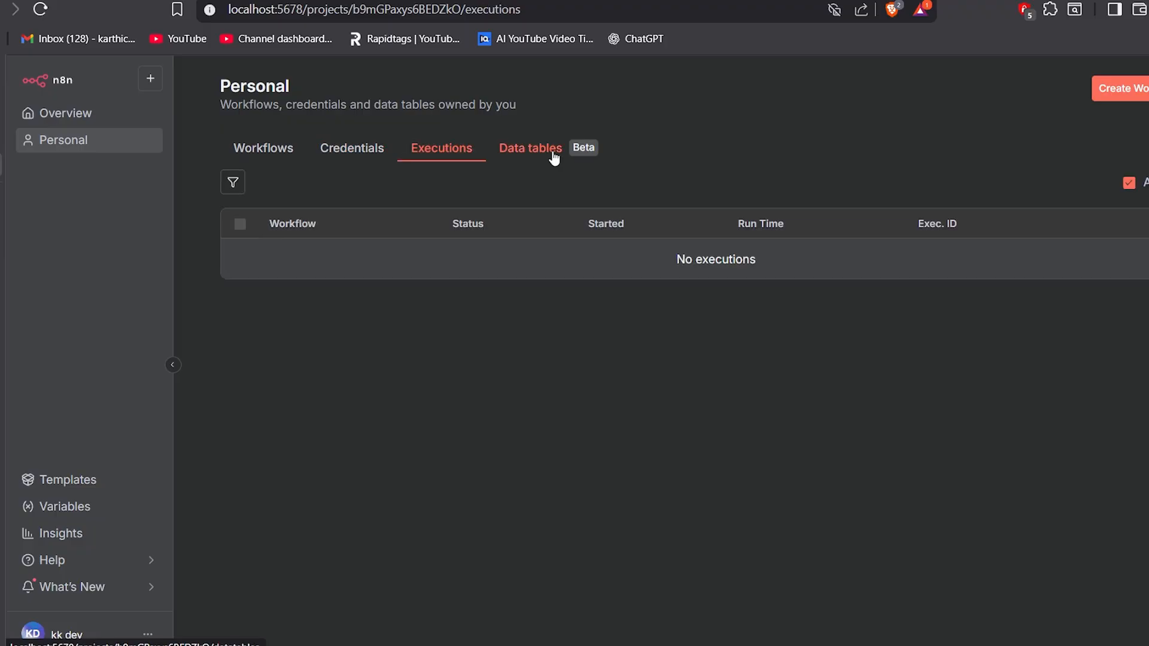
{"action": "left_click", "coordinate": [555, 158]}
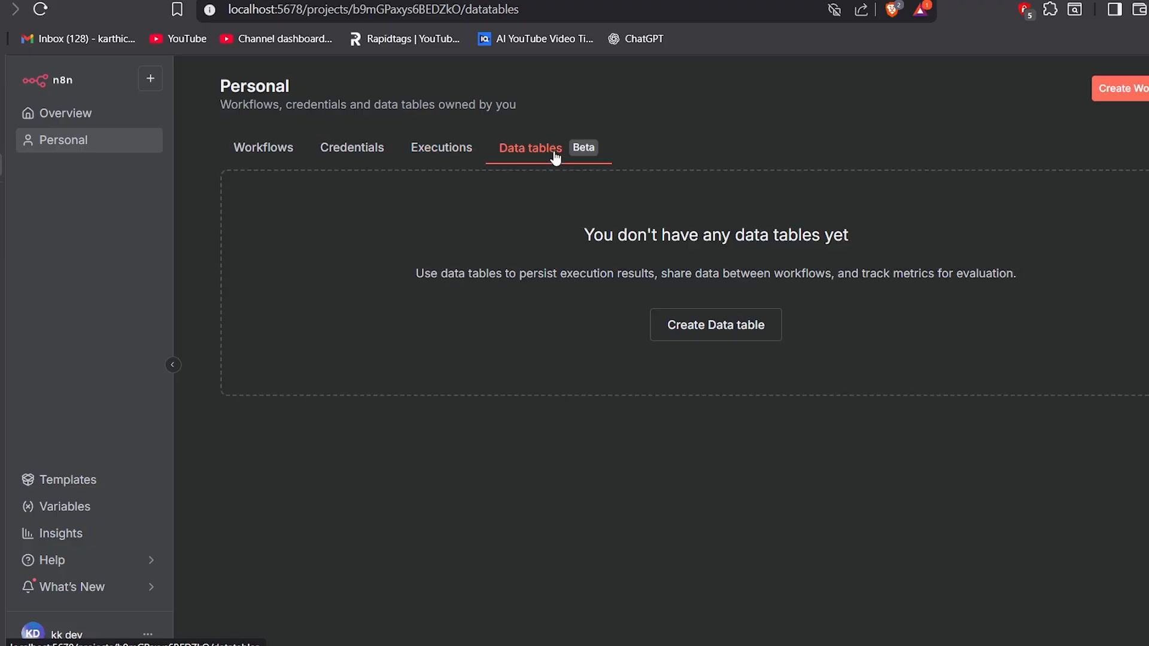
Browse the featured templates in the n8n workflow template library and return to the Personal project
{"action": "left_click", "coordinate": [113, 480]}
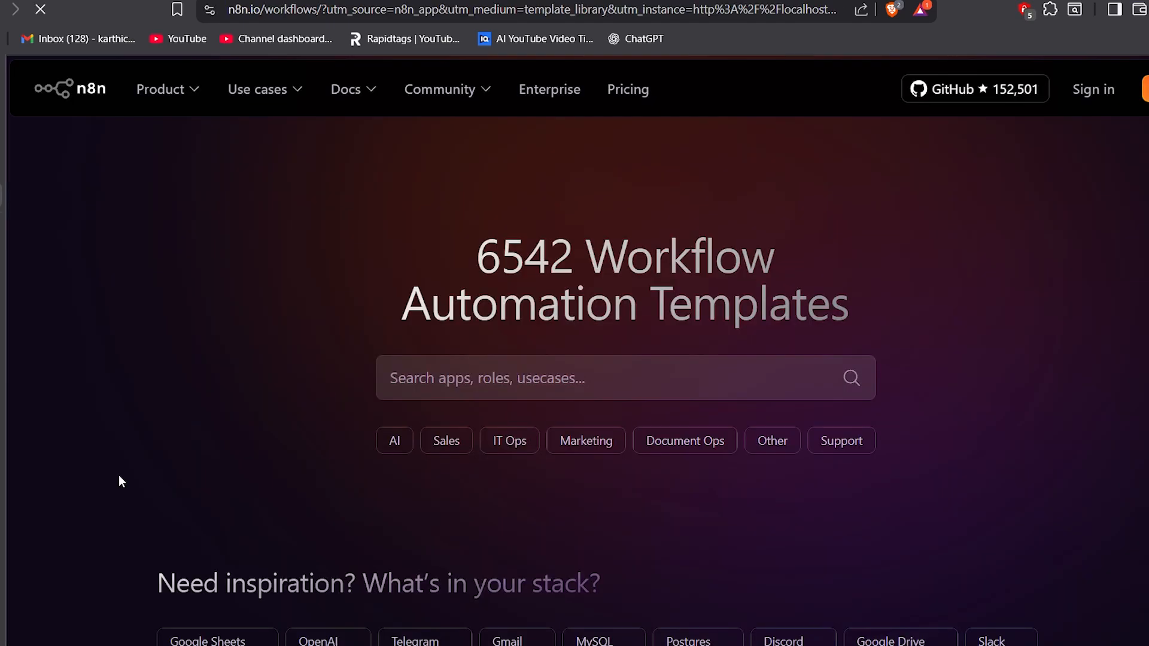
{"action": "scroll", "coordinate": [404, 434], "scroll_direction": "down", "scroll_amount": 5}
{"action": "scroll", "coordinate": [400, 436], "scroll_direction": "down", "scroll_amount": 3}
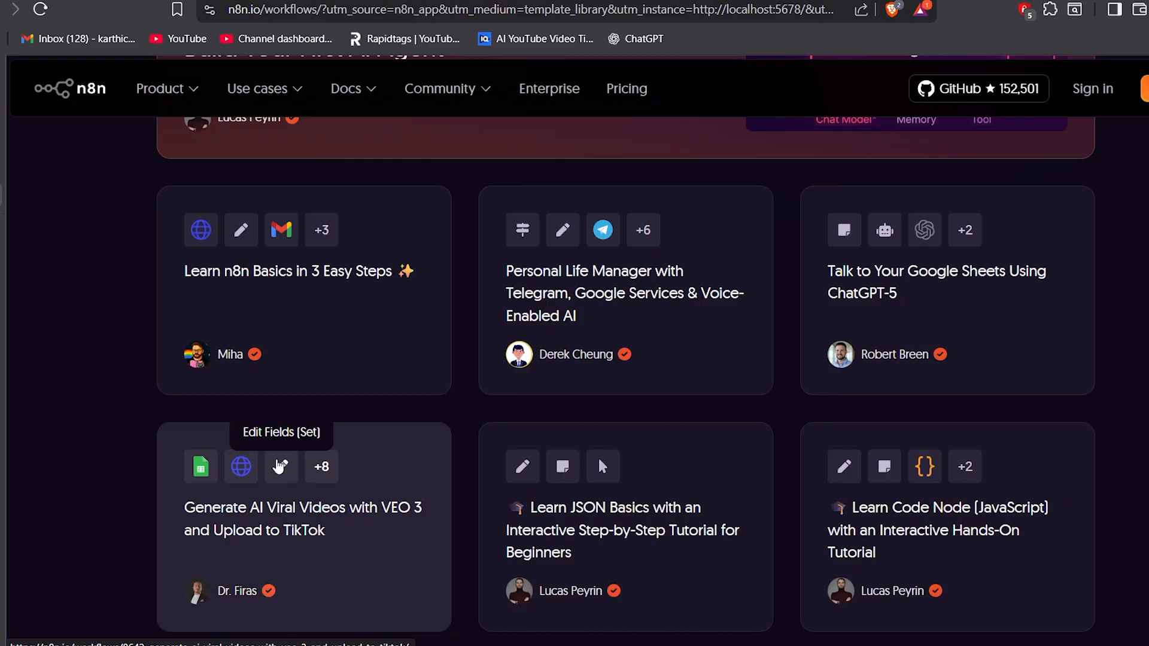
{"action": "scroll", "coordinate": [278, 467], "scroll_direction": "up", "scroll_amount": 3}
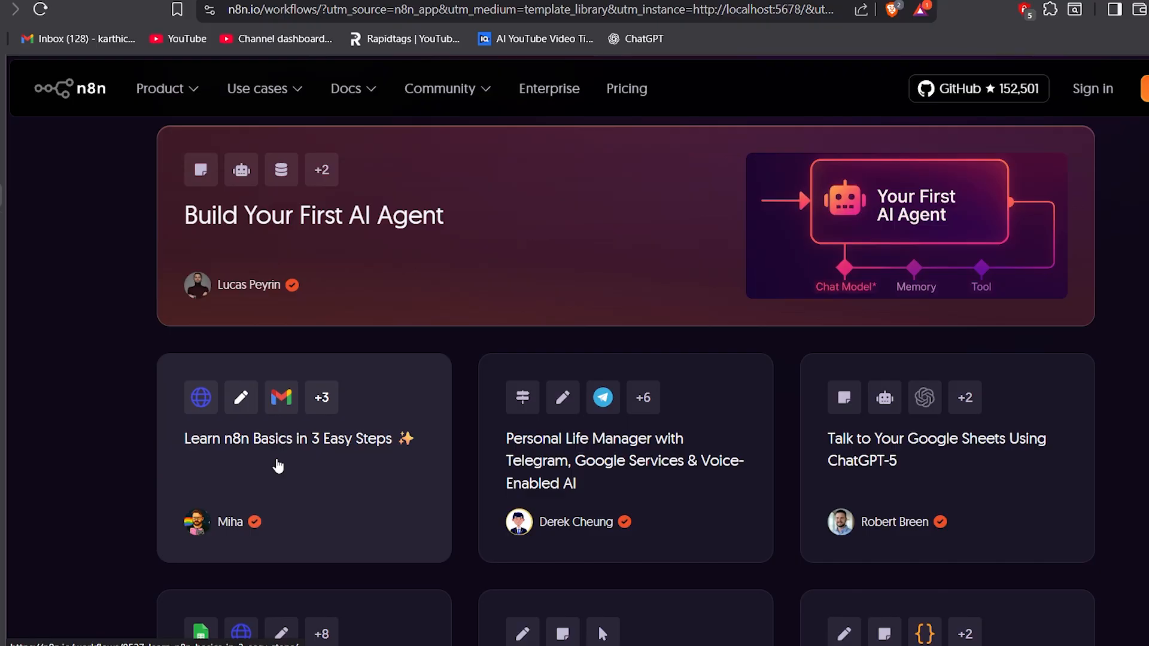
{"action": "left_click", "coordinate": [2, 165]}
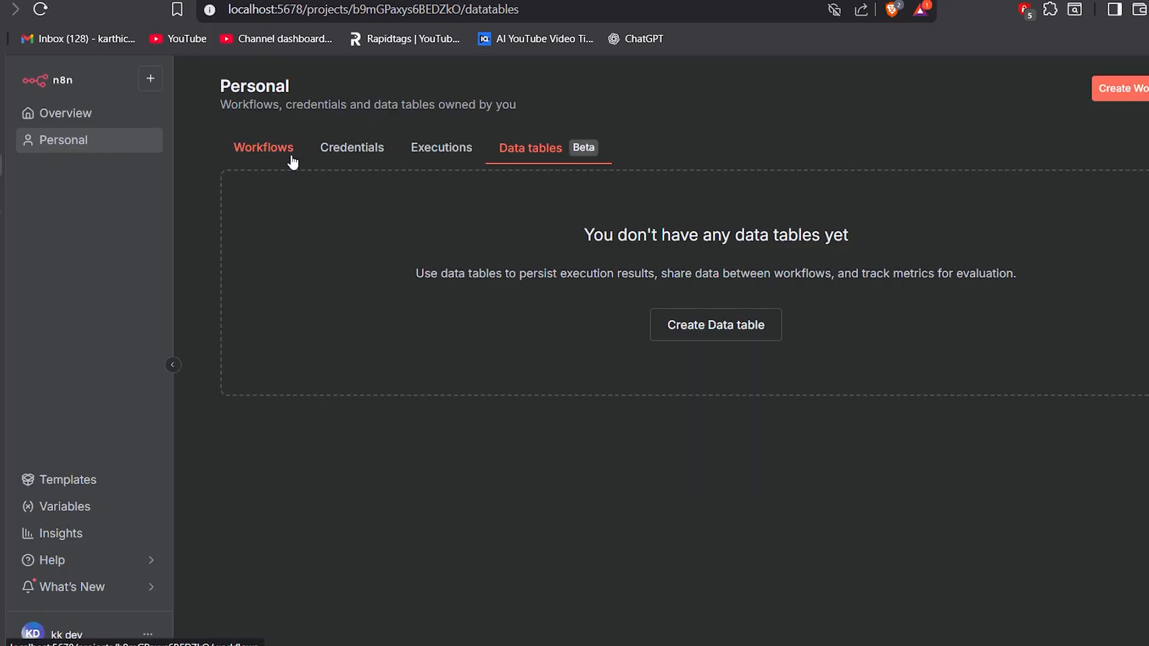
Create a new workflow in the Personal project and name it my_ai_assistant
{"action": "left_click", "coordinate": [293, 161]}
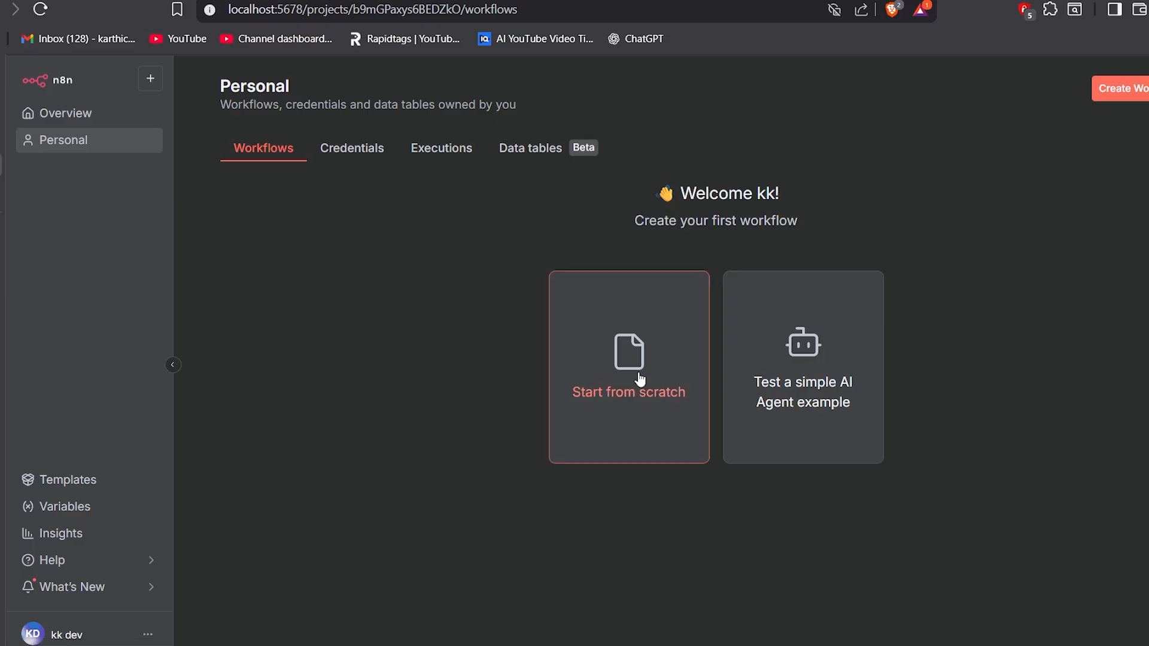
{"action": "left_click", "coordinate": [1135, 86]}
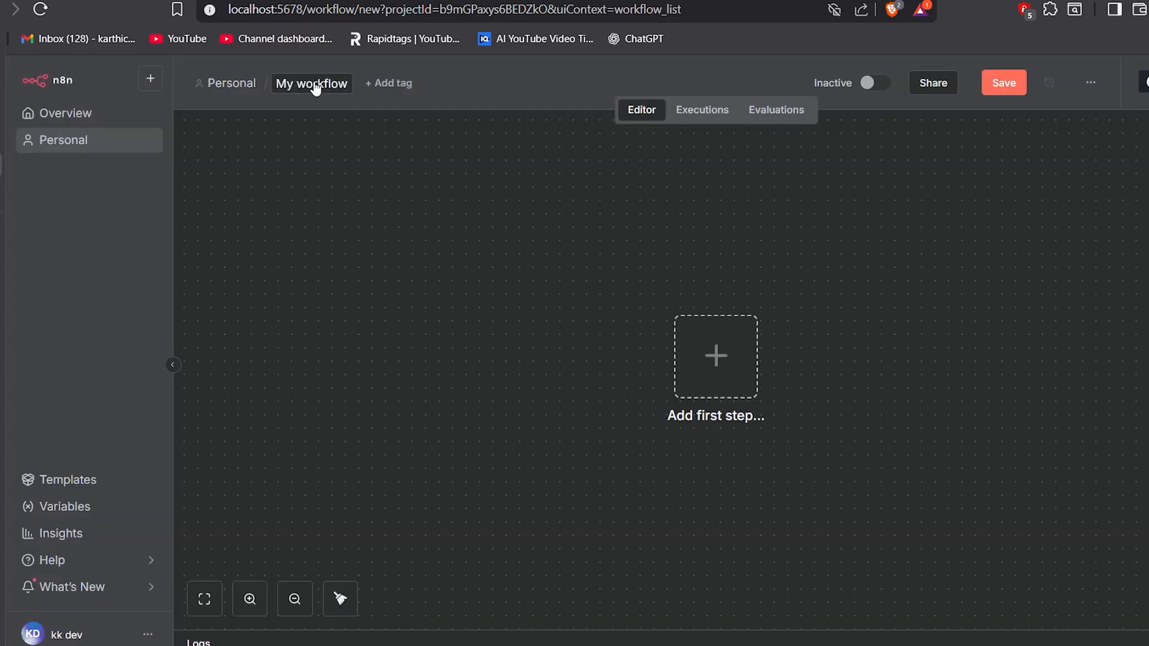
{"action": "left_click", "coordinate": [314, 83]}
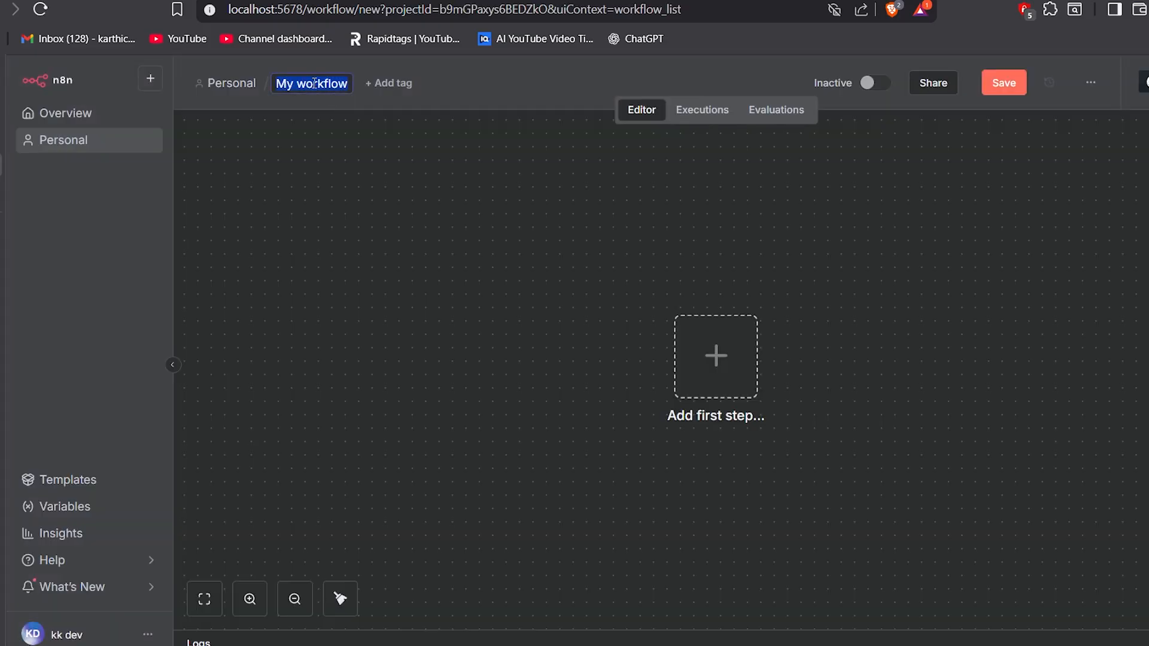
{"action": "type", "text": "my_ai"}
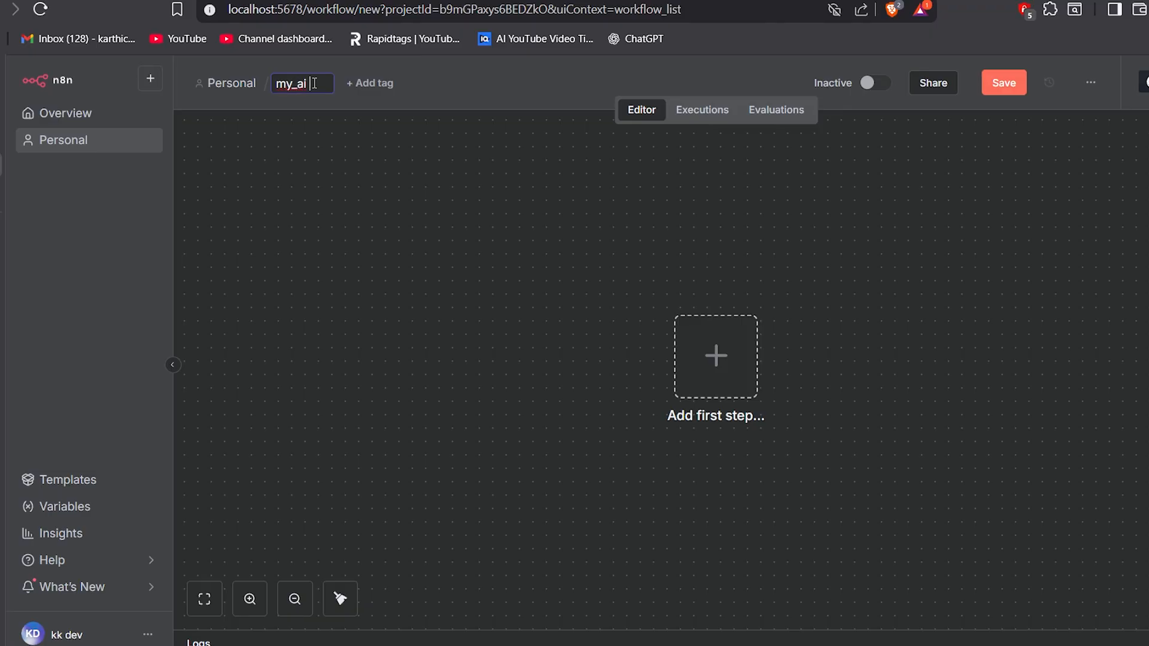
{"action": "type", "text": "_assistant"}
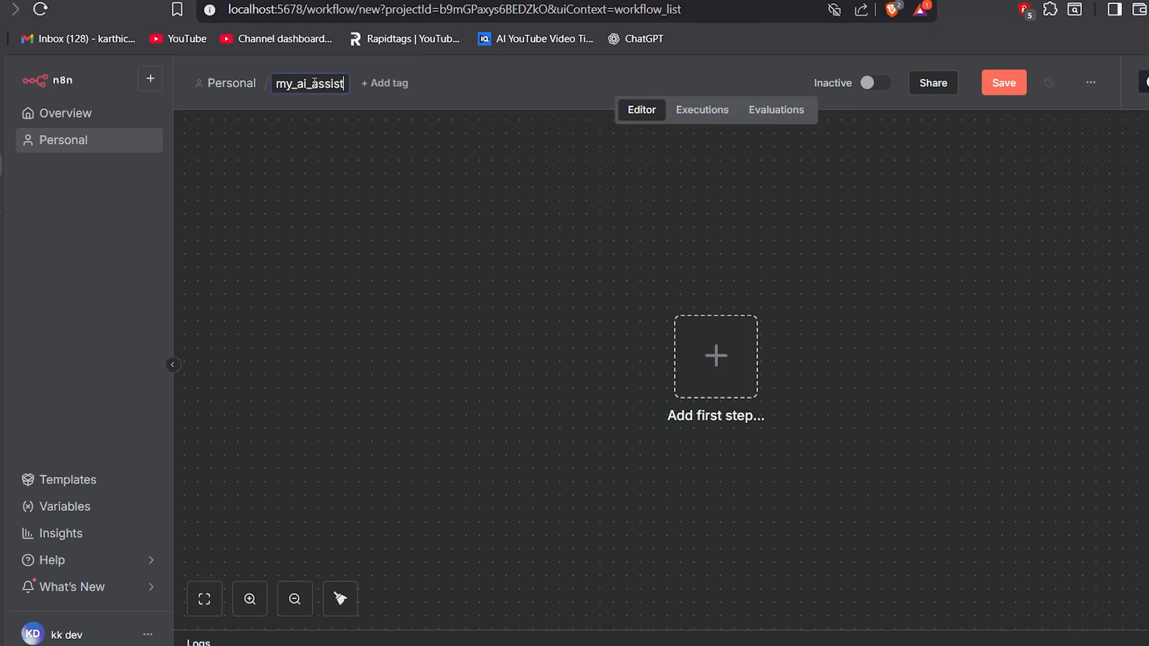
Review the trigger types, add an On chat message trigger as the first step, and move its node further left on the canvas
{"action": "left_click", "coordinate": [723, 372]}
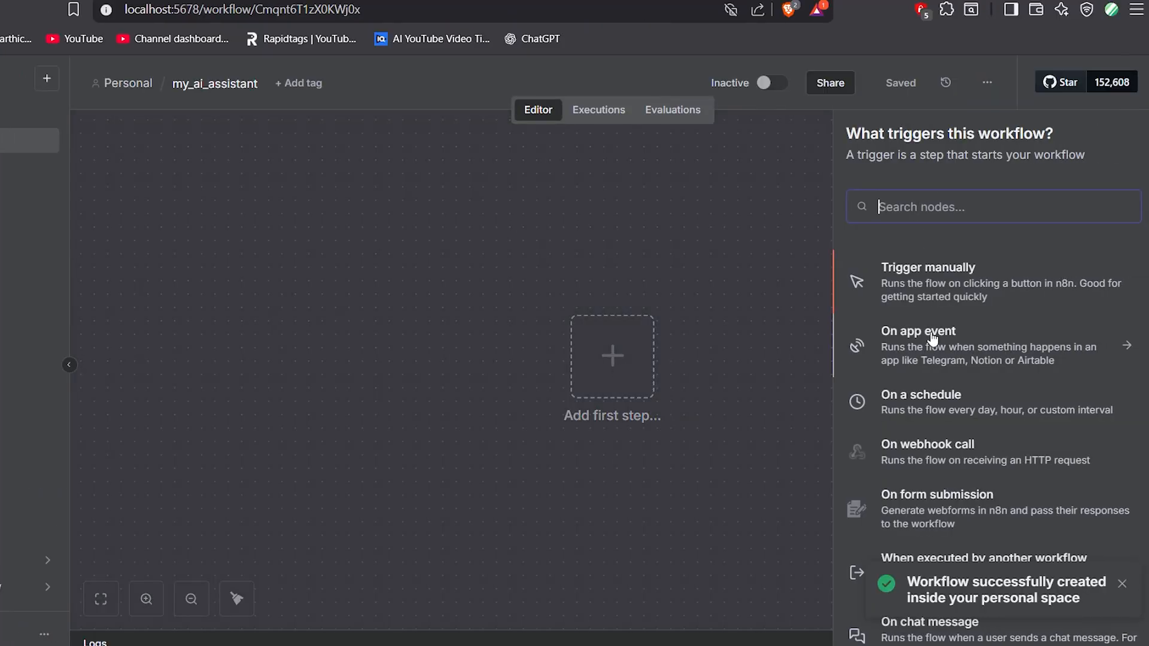
{"action": "left_click", "coordinate": [1124, 585]}
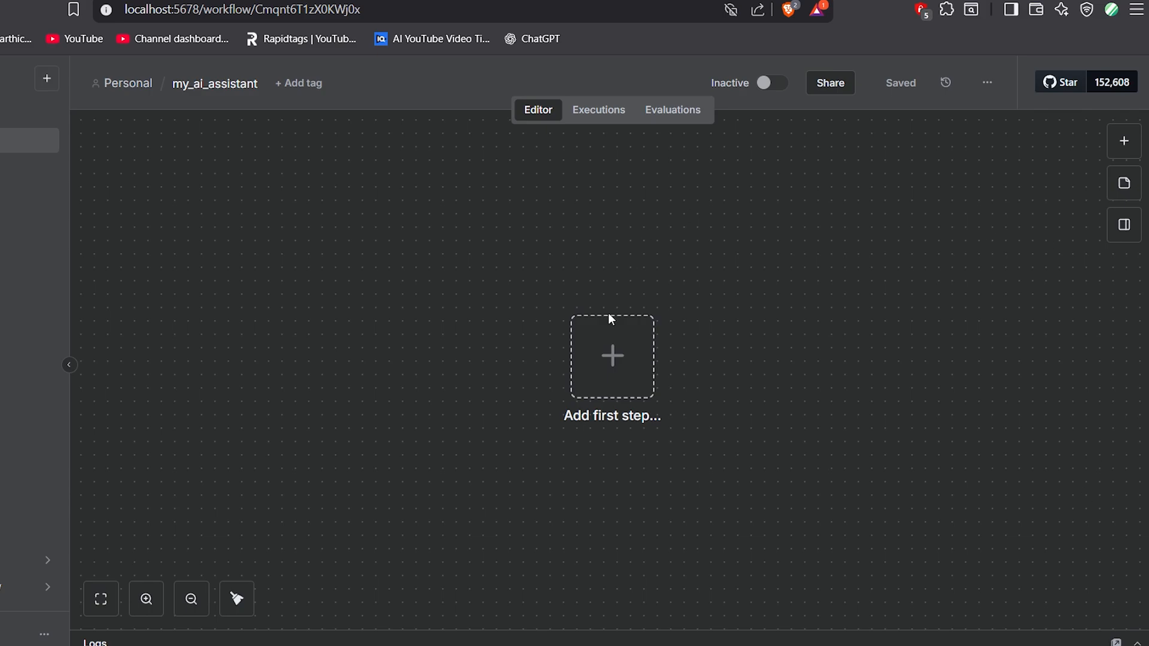
{"action": "left_click", "coordinate": [606, 358]}
{"action": "scroll", "coordinate": [1015, 345], "scroll_direction": "down", "scroll_amount": 3}
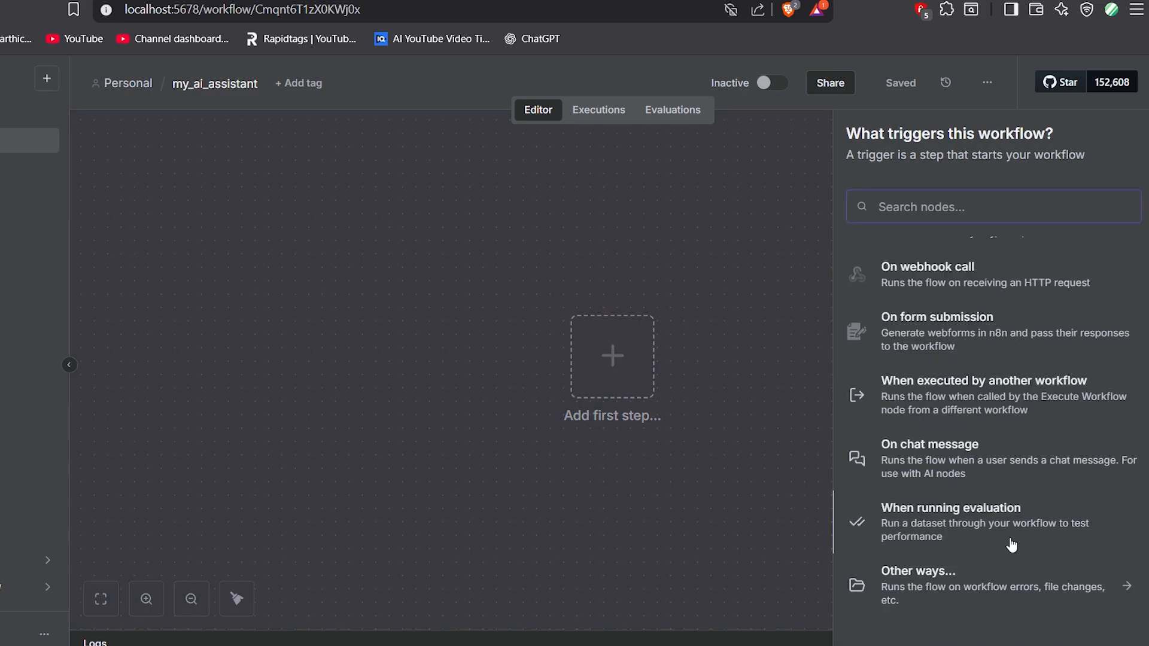
{"action": "scroll", "coordinate": [964, 347], "scroll_direction": "up", "scroll_amount": 3}
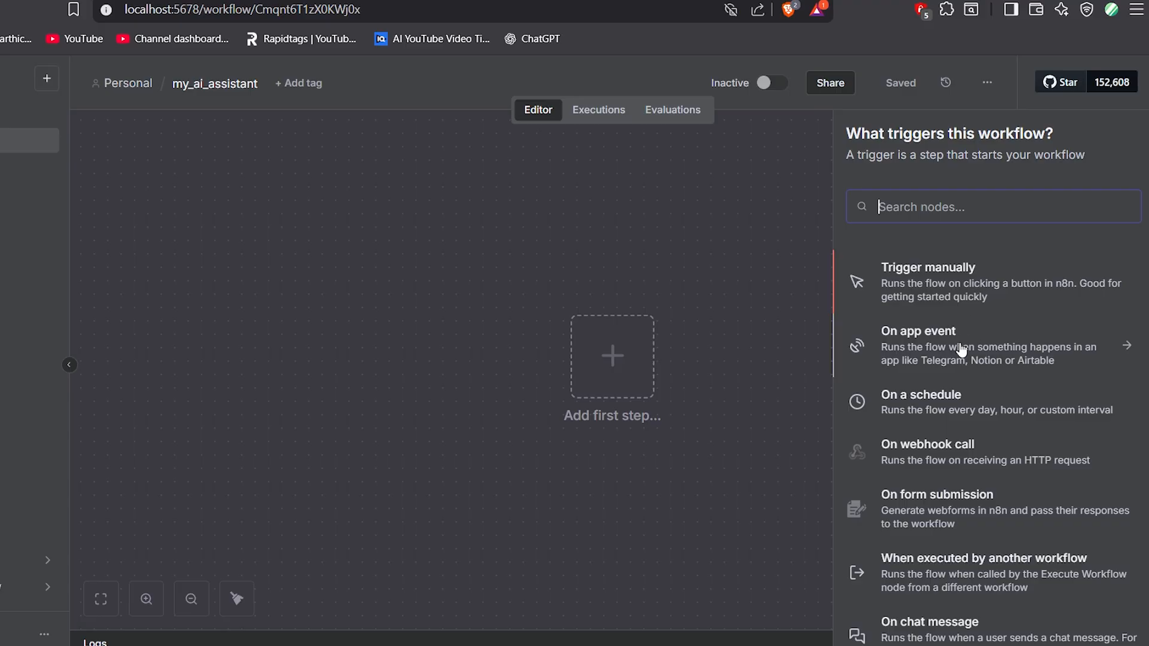
{"action": "scroll", "coordinate": [910, 491], "scroll_direction": "down", "scroll_amount": 1}
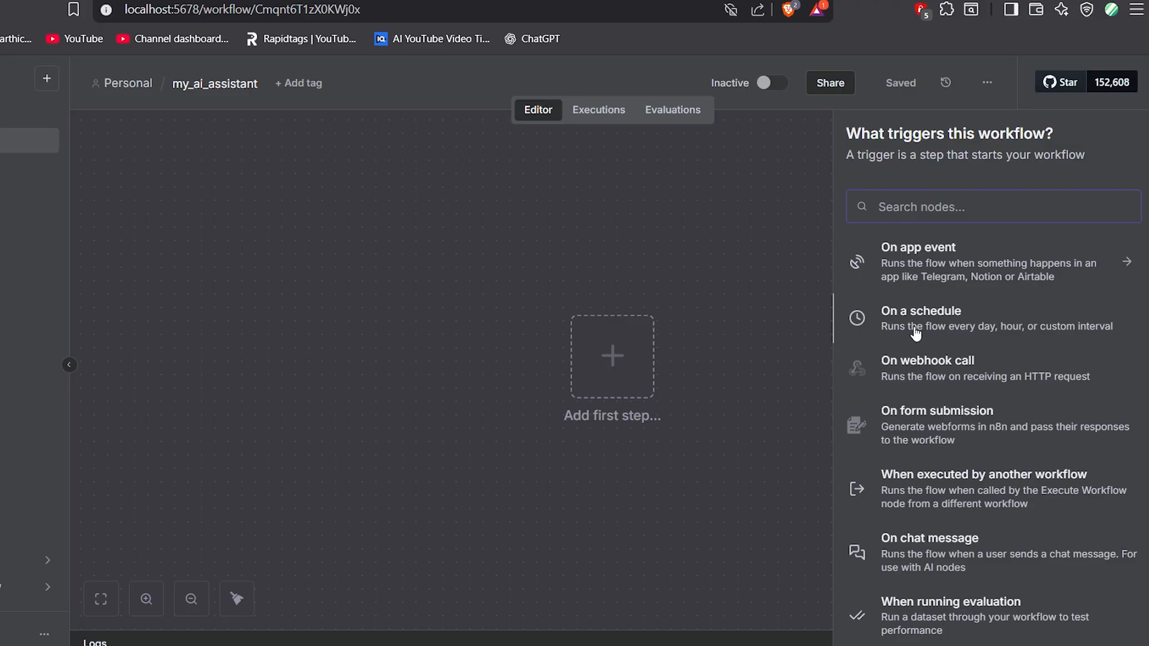
{"action": "scroll", "coordinate": [916, 334], "scroll_direction": "up", "scroll_amount": 2}
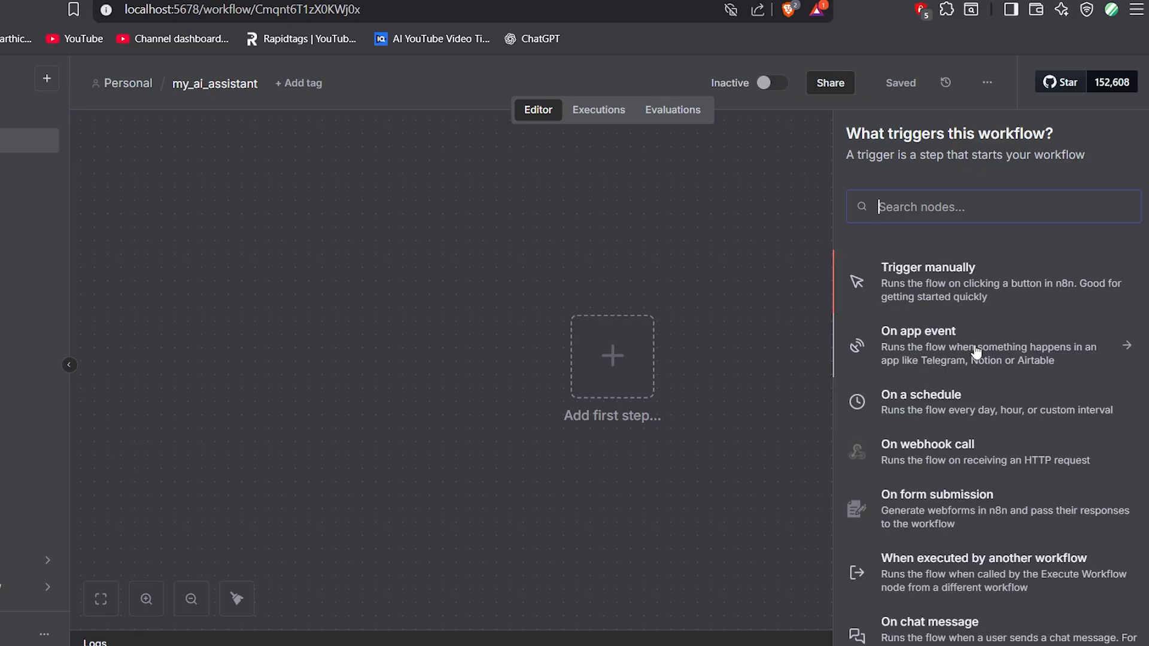
{"action": "scroll", "coordinate": [974, 353], "scroll_direction": "down", "scroll_amount": 2}
{"action": "left_click", "coordinate": [933, 546]}
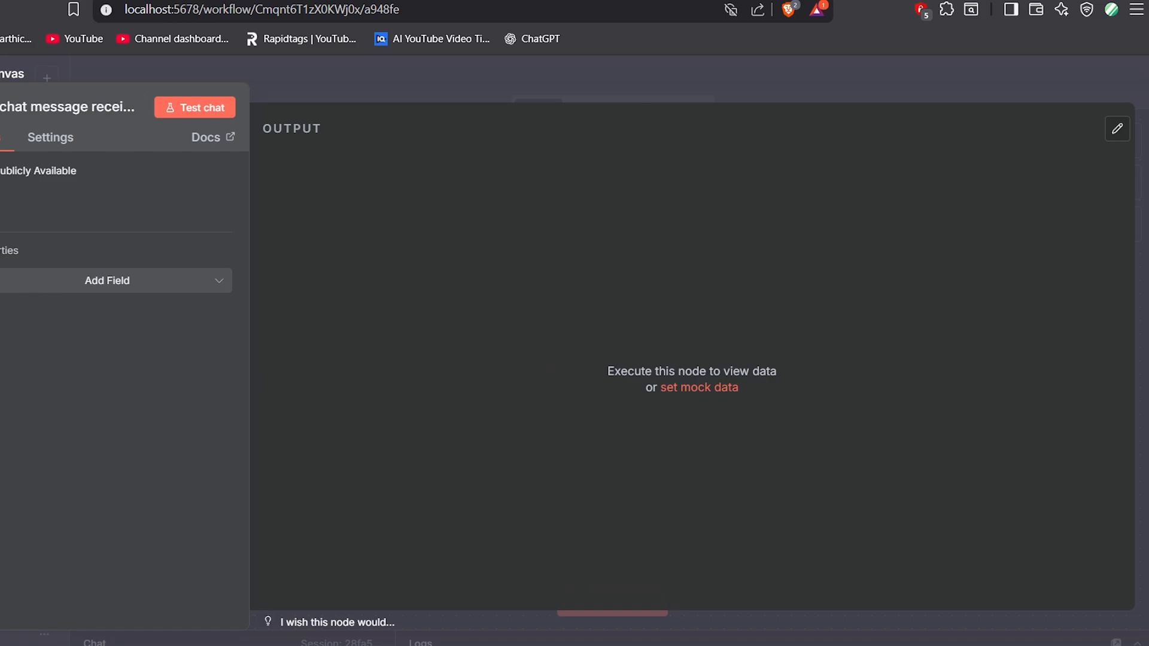
{"action": "left_click", "coordinate": [18, 74]}
{"action": "left_click_drag", "start_coordinate": [598, 390], "coordinate": [437, 349]}
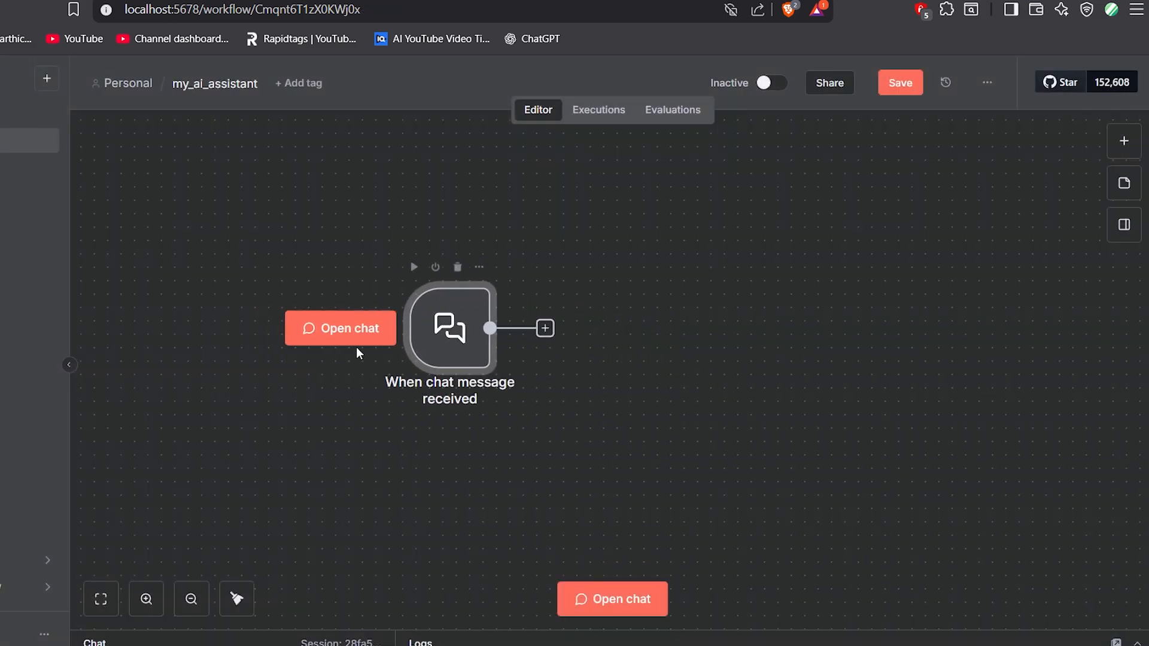
Review the available node categories and add an AI Agent node connected to the chat message trigger
{"action": "left_click_drag", "start_coordinate": [546, 330], "coordinate": [651, 350]}
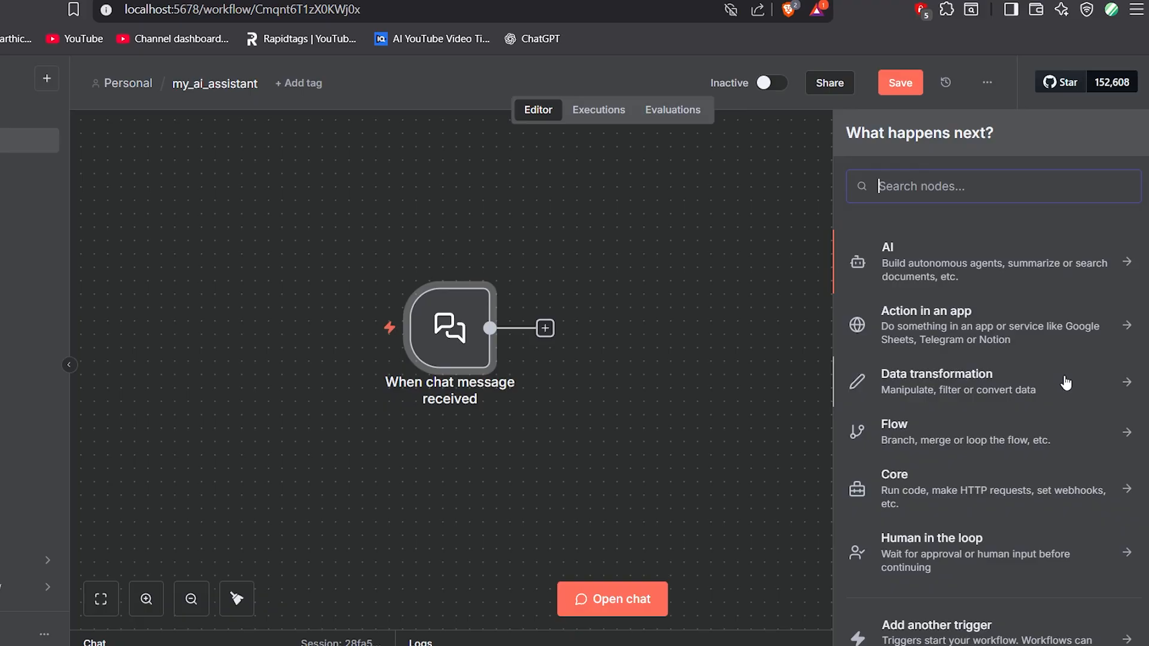
{"action": "scroll", "coordinate": [1065, 383], "scroll_direction": "down", "scroll_amount": 1}
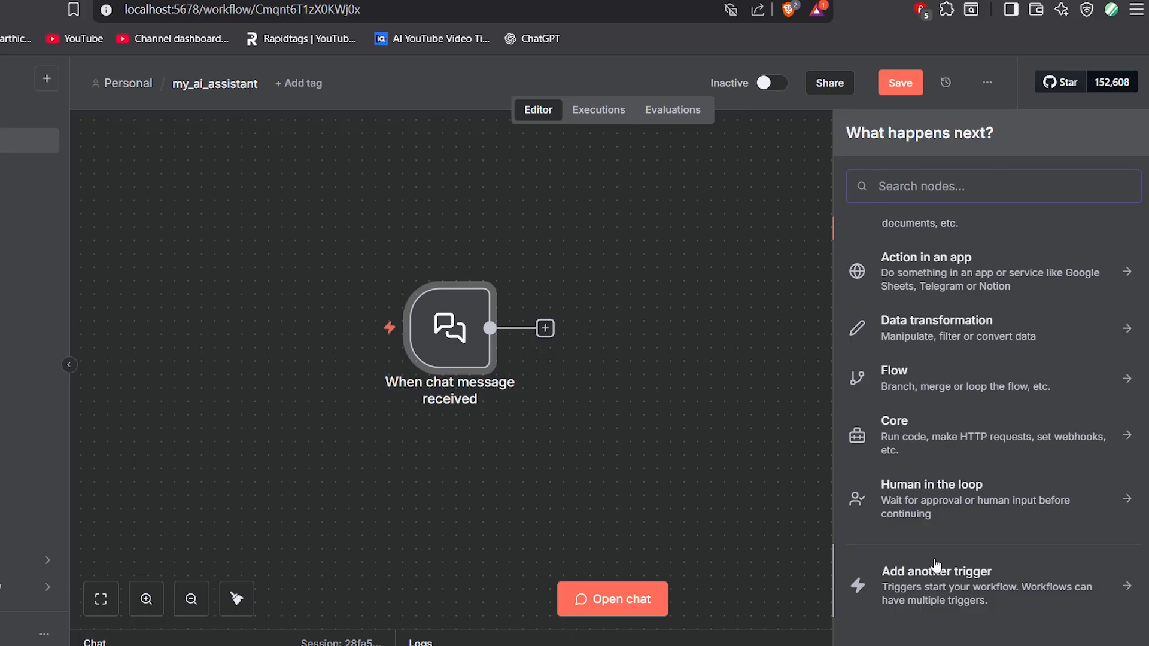
{"action": "left_click", "coordinate": [670, 460]}
{"action": "left_click_drag", "start_coordinate": [545, 328], "coordinate": [673, 321]}
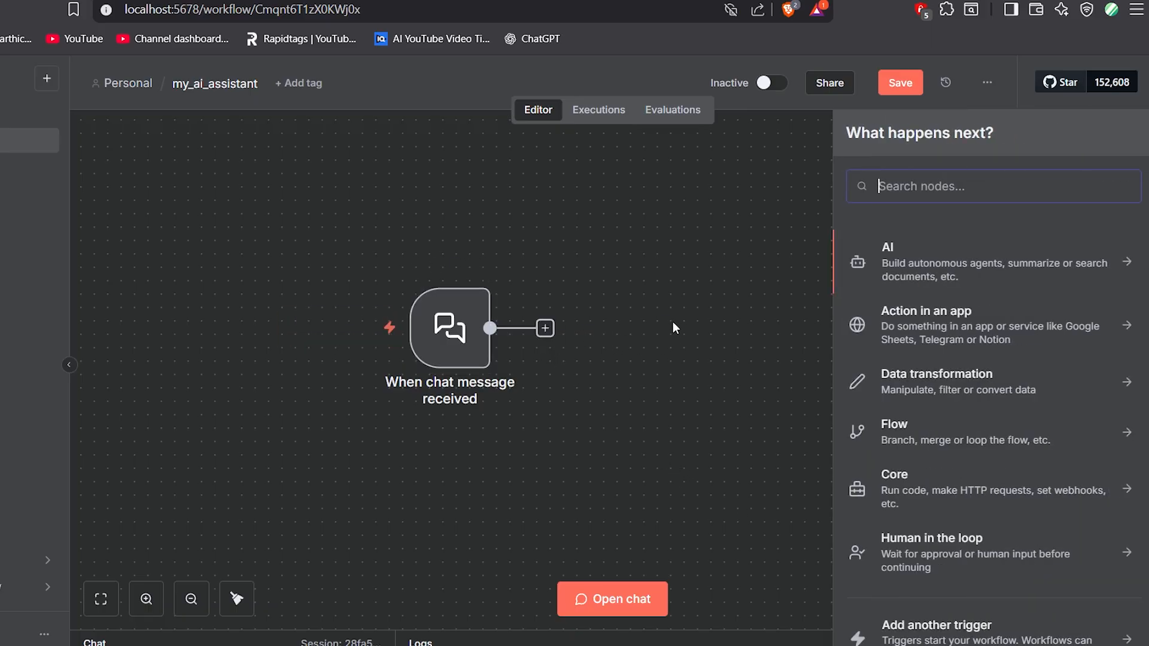
{"action": "left_click", "coordinate": [953, 259]}
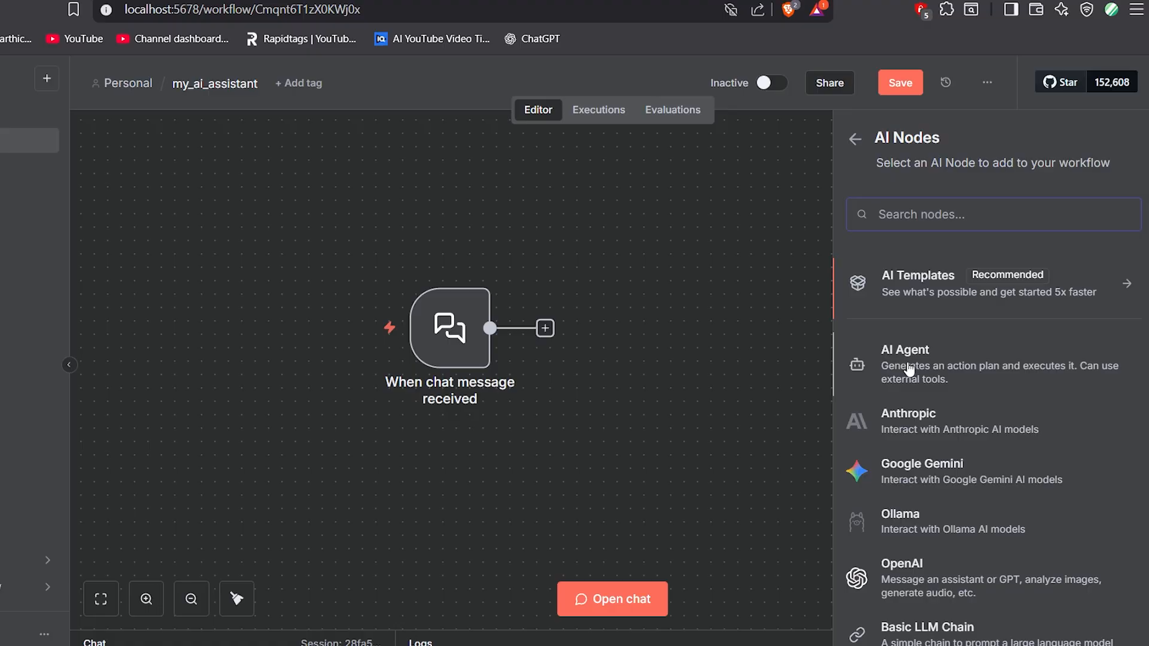
{"action": "left_click", "coordinate": [963, 359]}
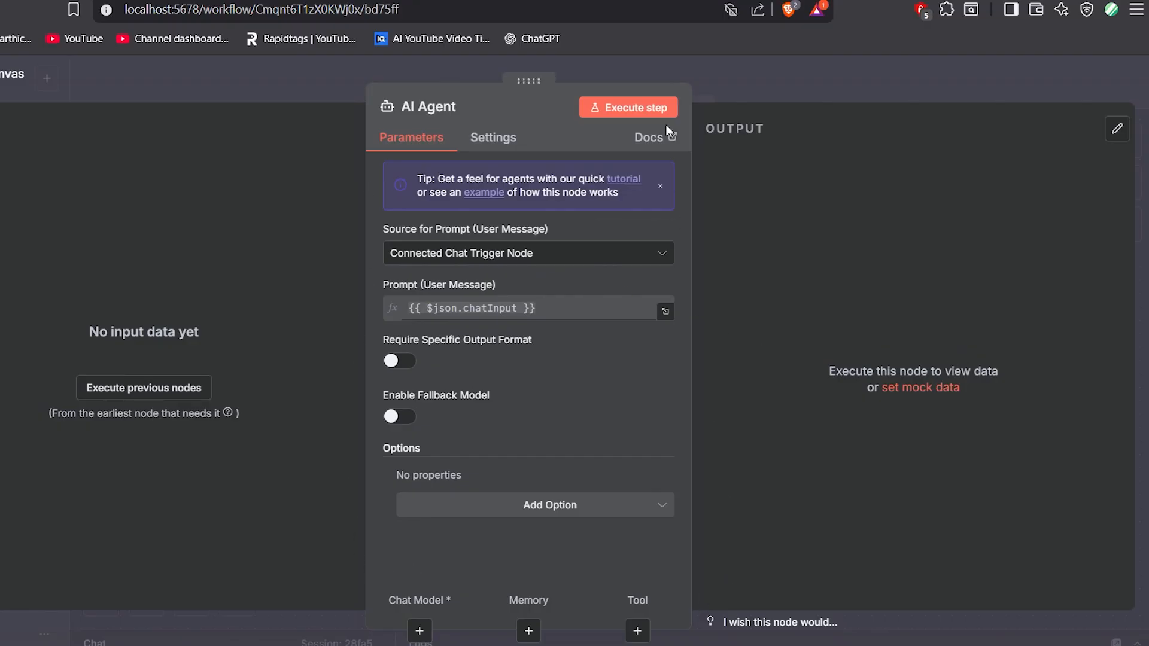
Review the AI Agent's prompt source options and choose Connected Chat Trigger Node as the source for the user message
{"action": "left_click", "coordinate": [442, 262]}
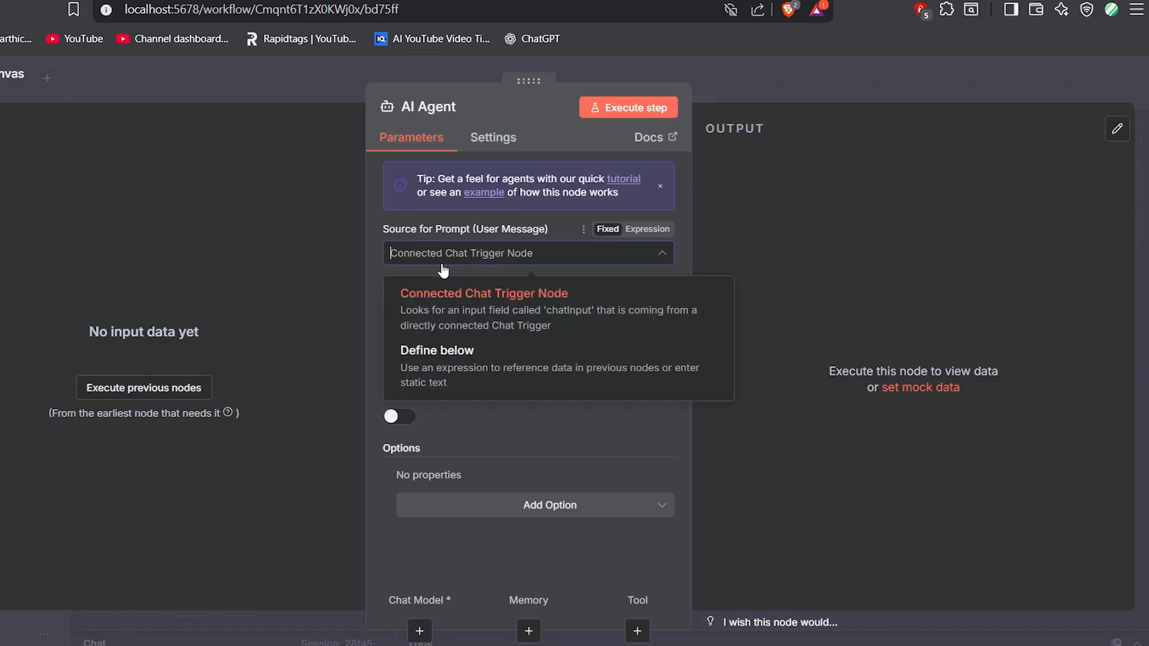
{"action": "left_click", "coordinate": [508, 303]}
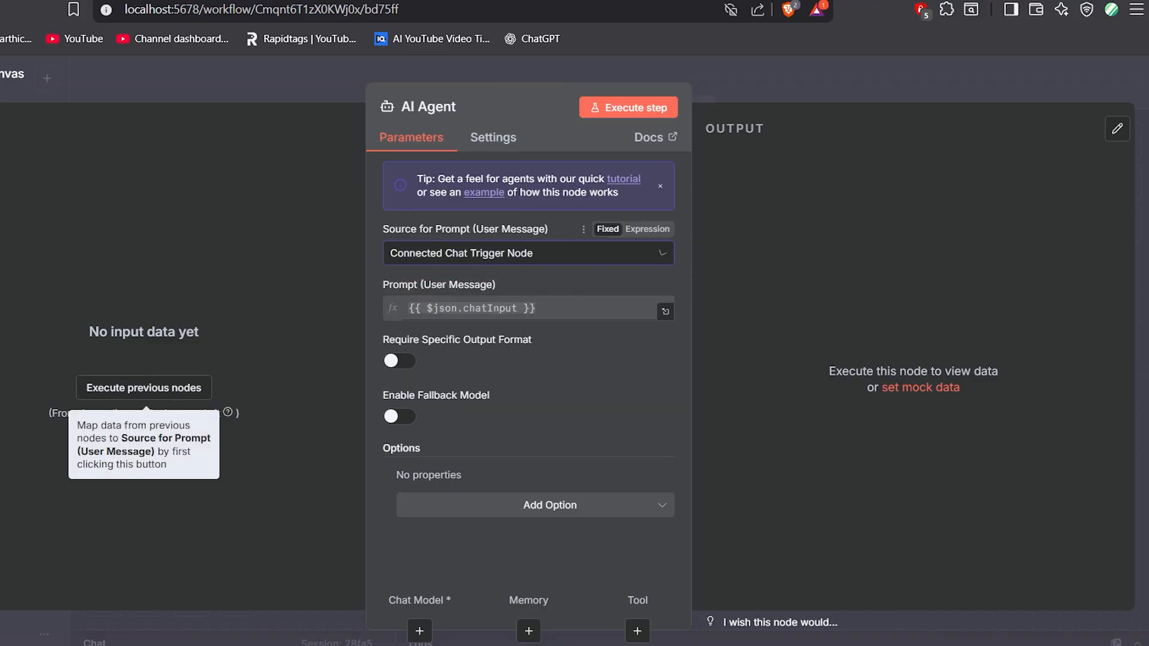
{"action": "left_click", "coordinate": [392, 256]}
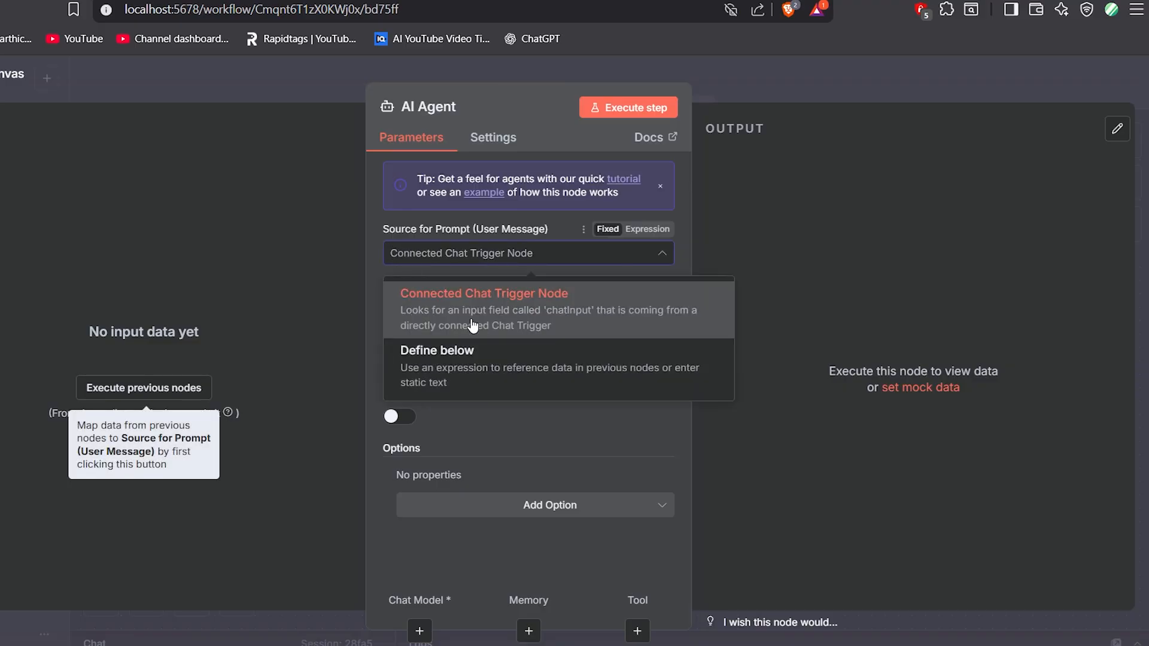
{"action": "left_click", "coordinate": [467, 444]}
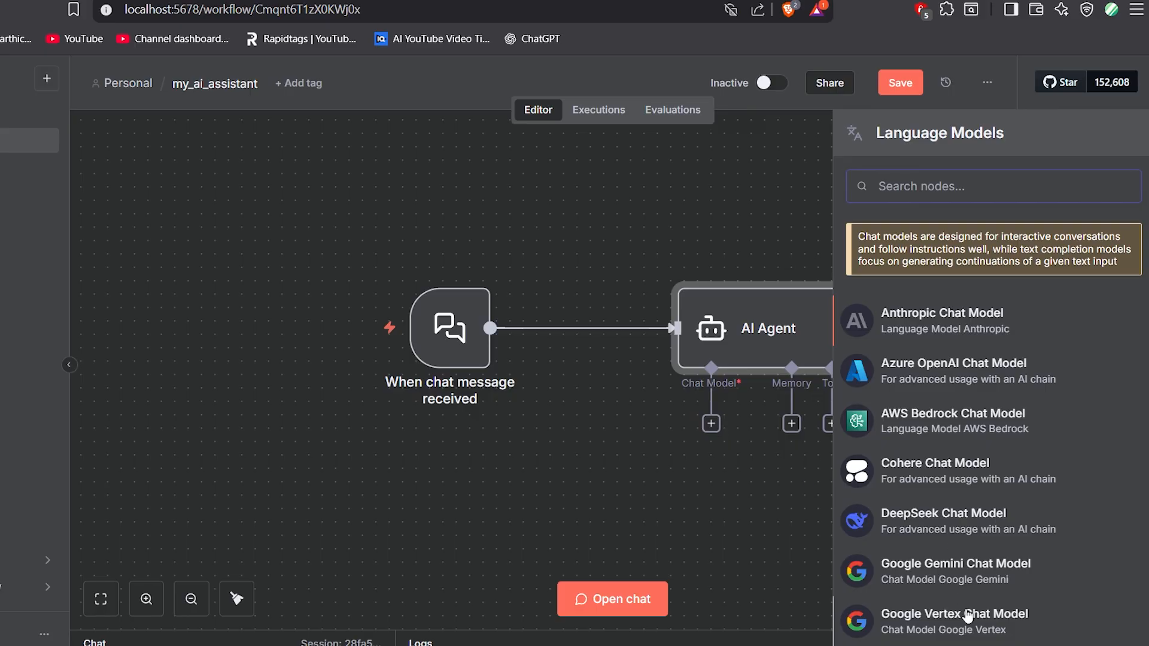
Add a Google Gemini Chat Model as the AI Agent's chat model, check its credential choices, and return to the canvas
{"action": "left_click", "coordinate": [948, 577]}
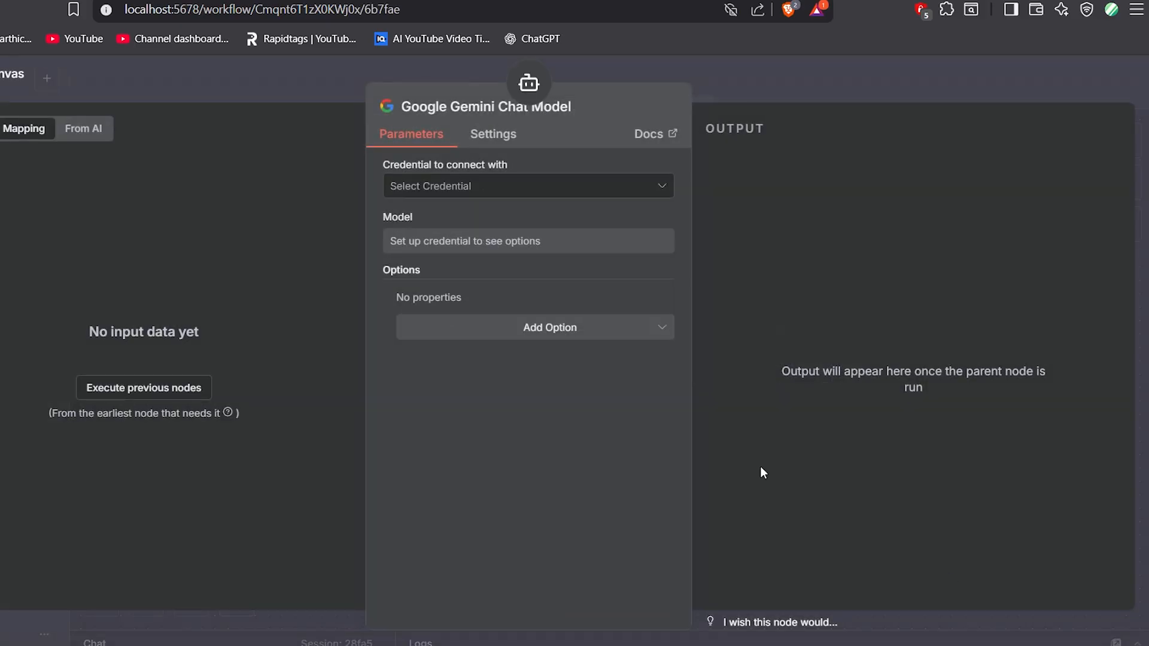
{"action": "left_click", "coordinate": [478, 190]}
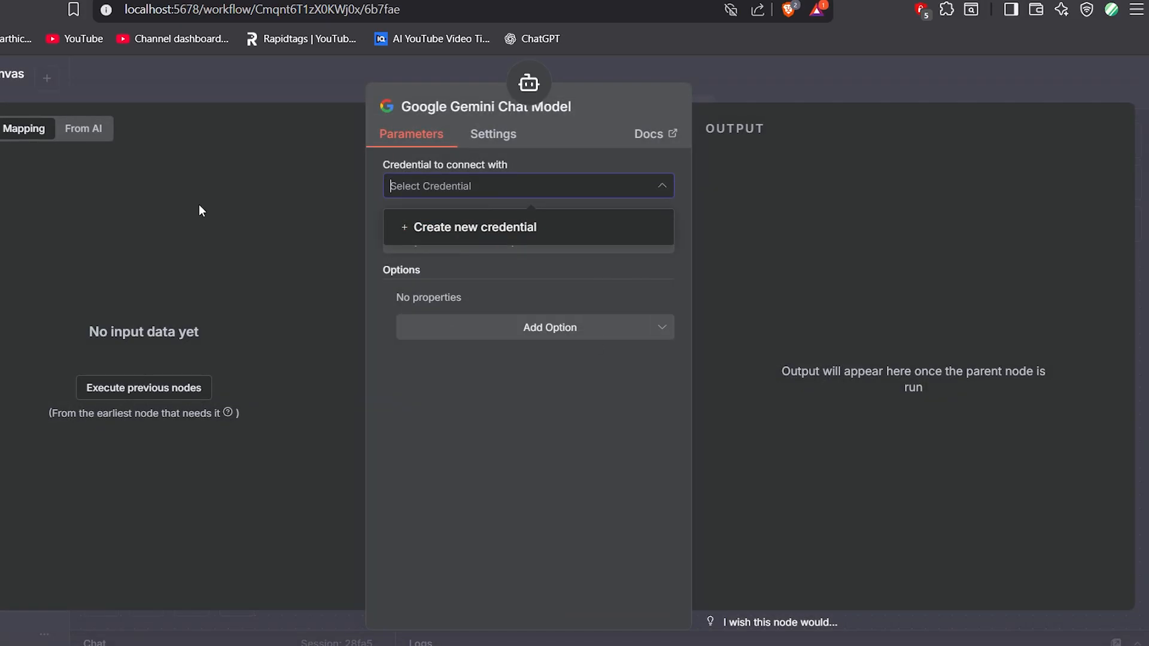
{"action": "left_click", "coordinate": [6, 74]}
Remove the connection between the Google Gemini Chat Model and the AI Agent, and reconnect the model to the agent's Chat Model input
{"action": "mouse_move", "coordinate": [682, 416]}
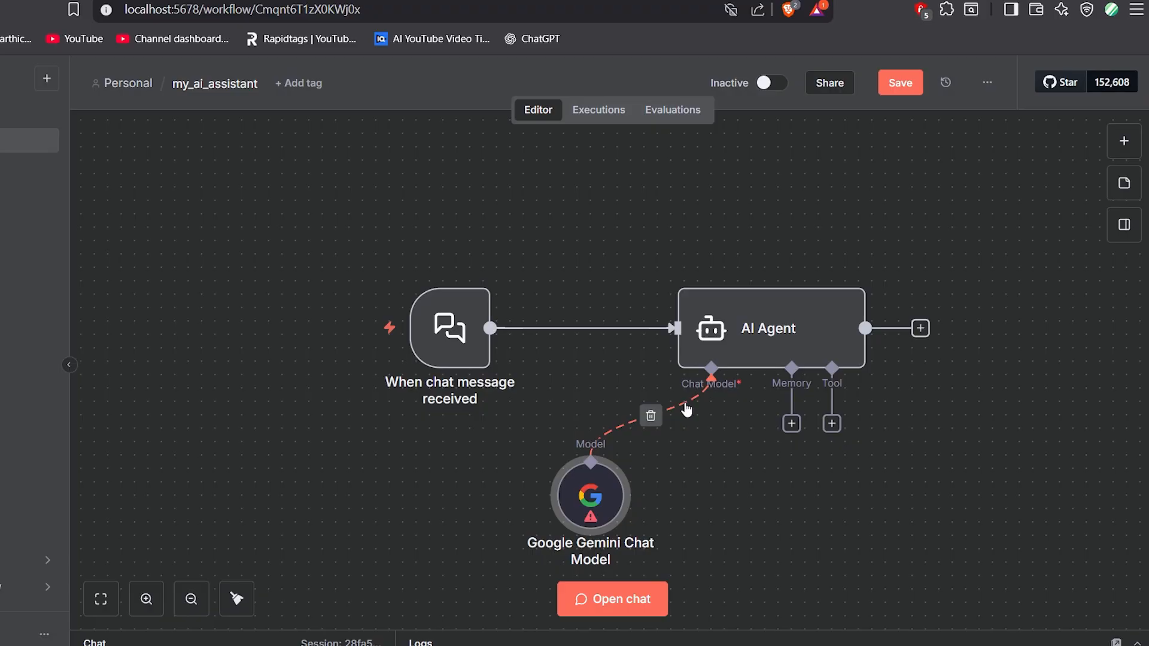
{"action": "left_click", "coordinate": [651, 416]}
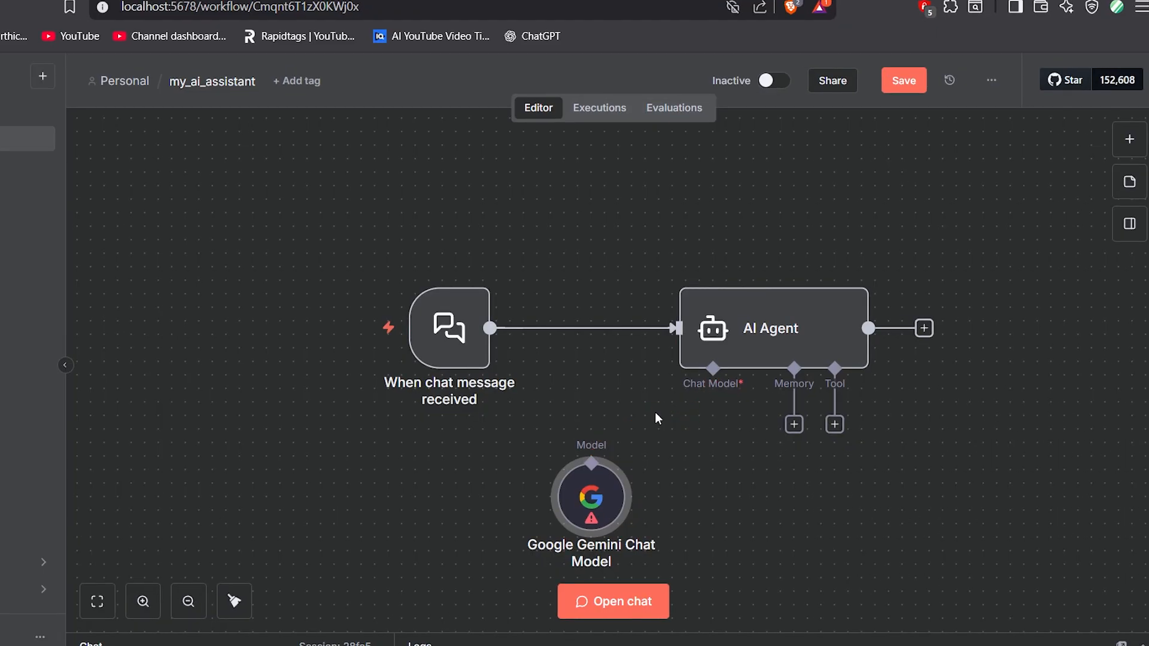
{"action": "left_click", "coordinate": [713, 424]}
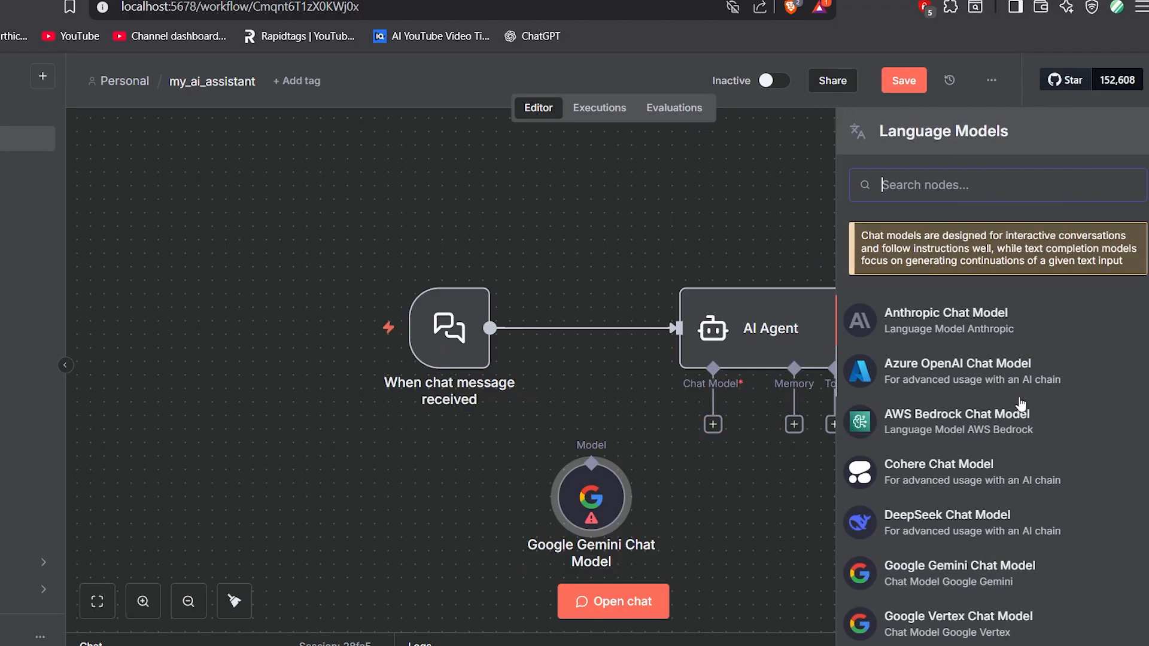
{"action": "scroll", "coordinate": [1068, 422], "scroll_direction": "down", "scroll_amount": 6}
{"action": "left_click_drag", "start_coordinate": [713, 423], "coordinate": [591, 459]}
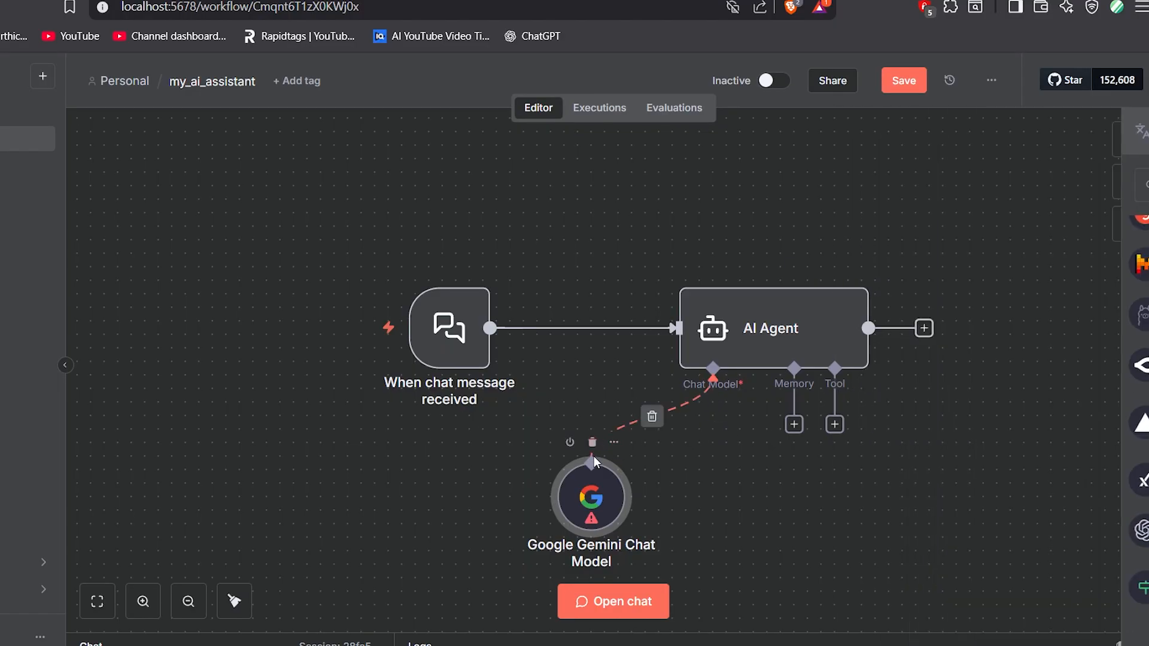
Start a new credential for the Google Gemini Chat Model and name it gemini Api 1
{"action": "double_click", "coordinate": [610, 477]}
{"action": "left_click", "coordinate": [646, 185]}
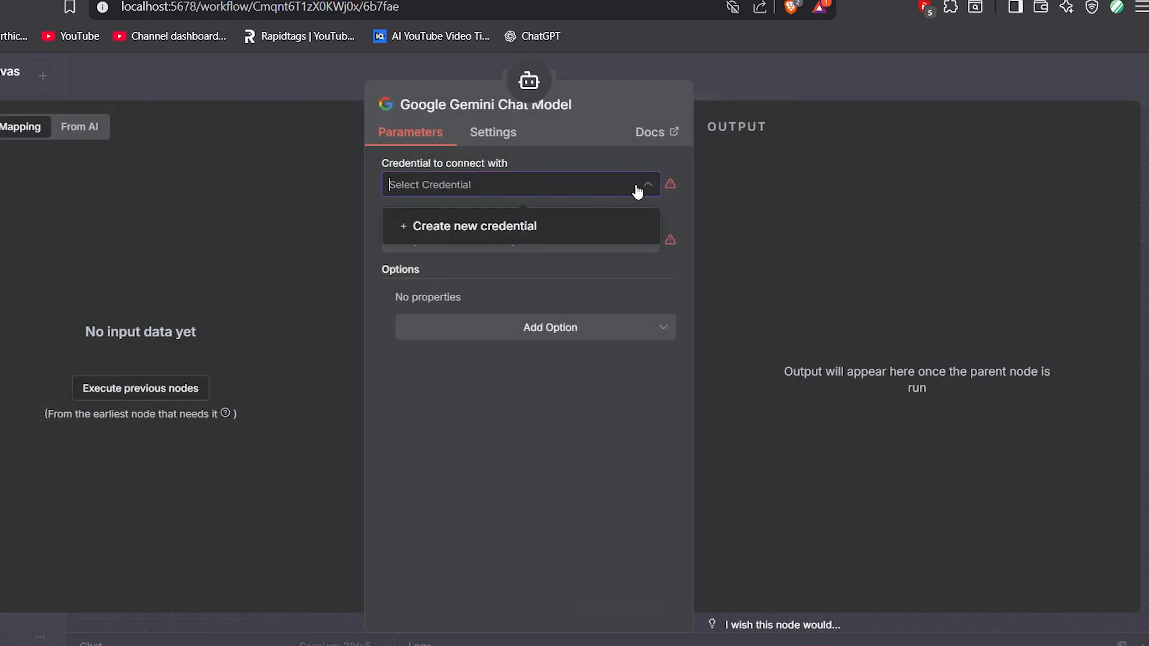
{"action": "left_click", "coordinate": [521, 230]}
{"action": "left_click", "coordinate": [272, 124]}
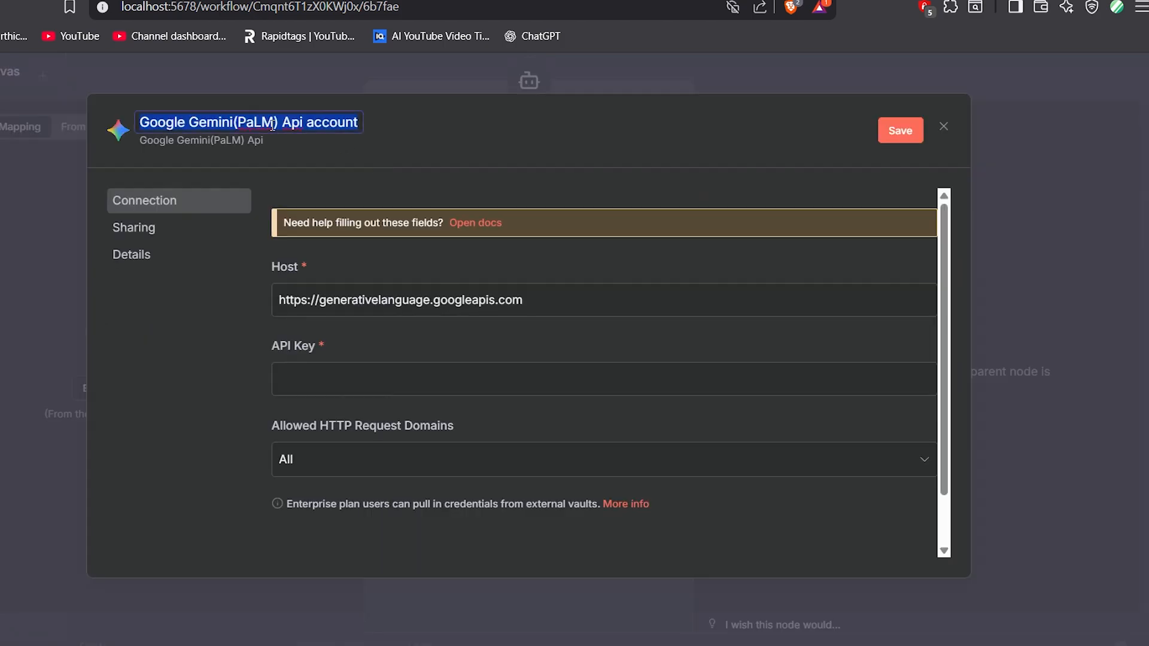
{"action": "type", "text": "gemini Api 1"}
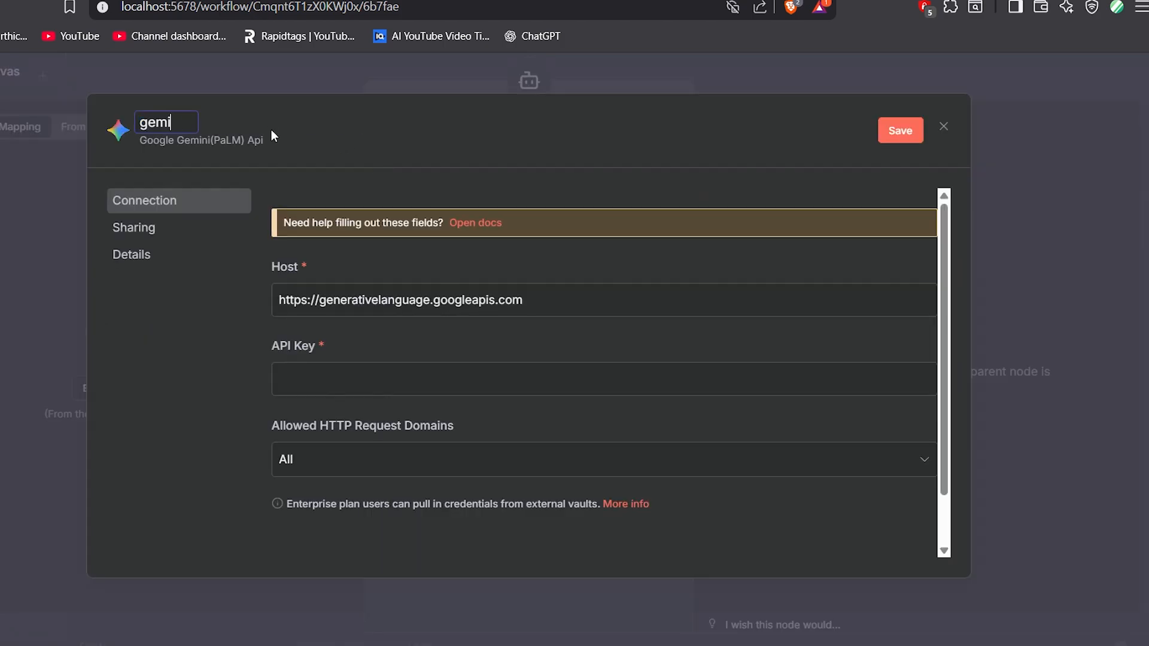
{"action": "left_click", "coordinate": [345, 386]}
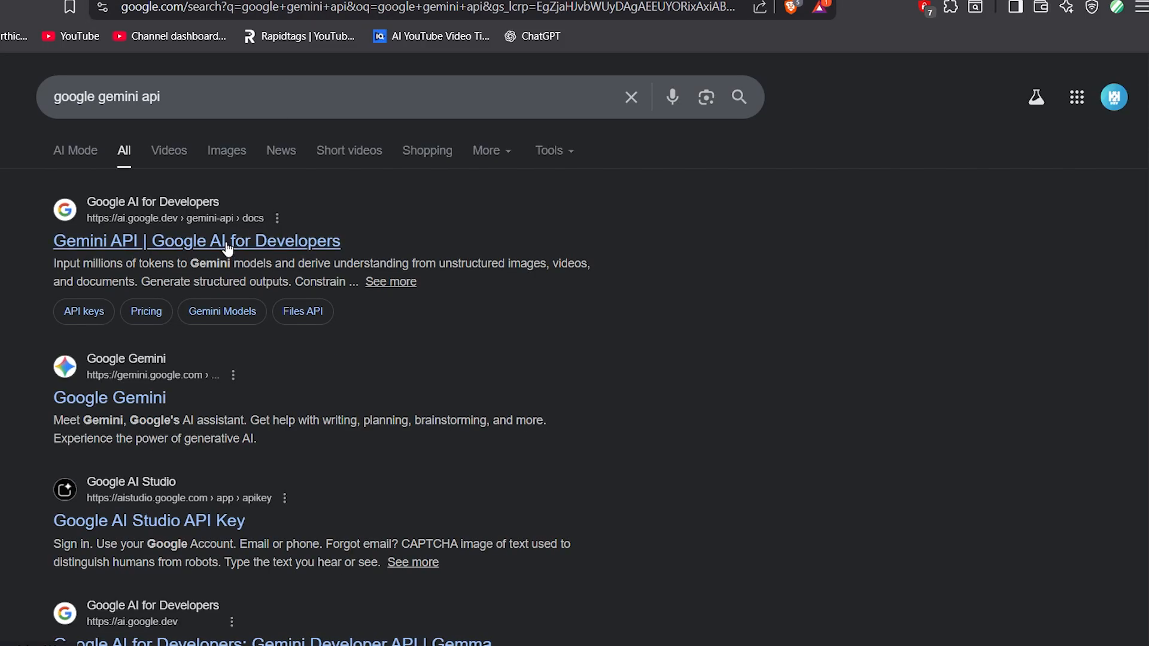
Open the Gemini API developer site, go to the API keys page in Google AI Studio, and accept the required terms
{"action": "left_click", "coordinate": [228, 250]}
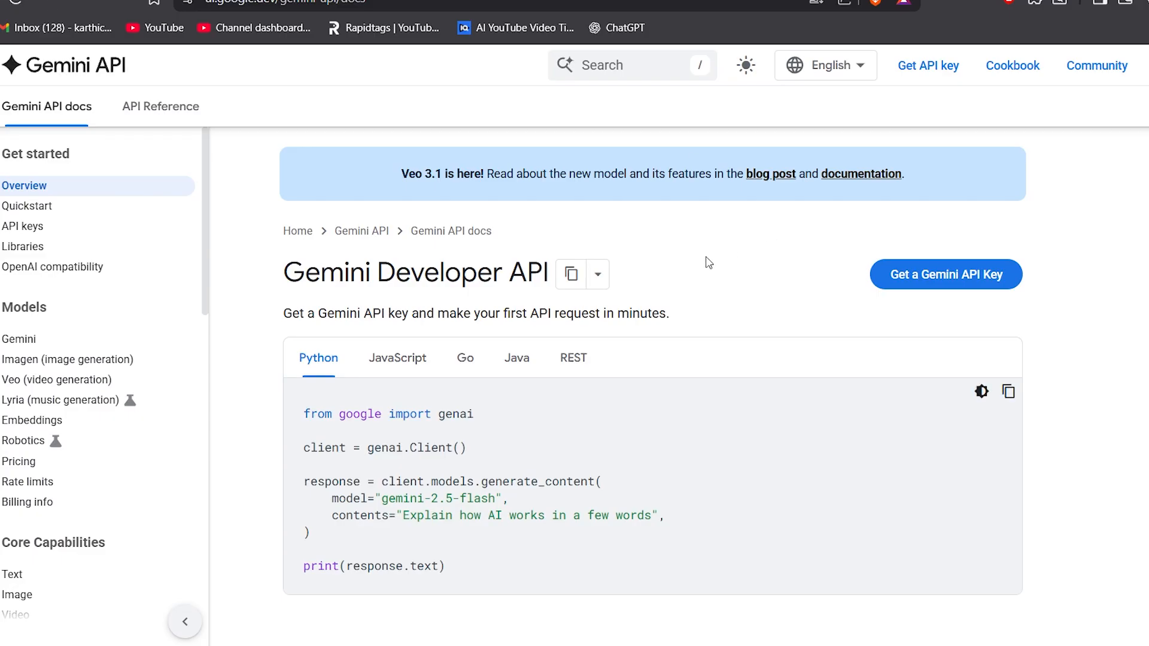
{"action": "left_click", "coordinate": [944, 65]}
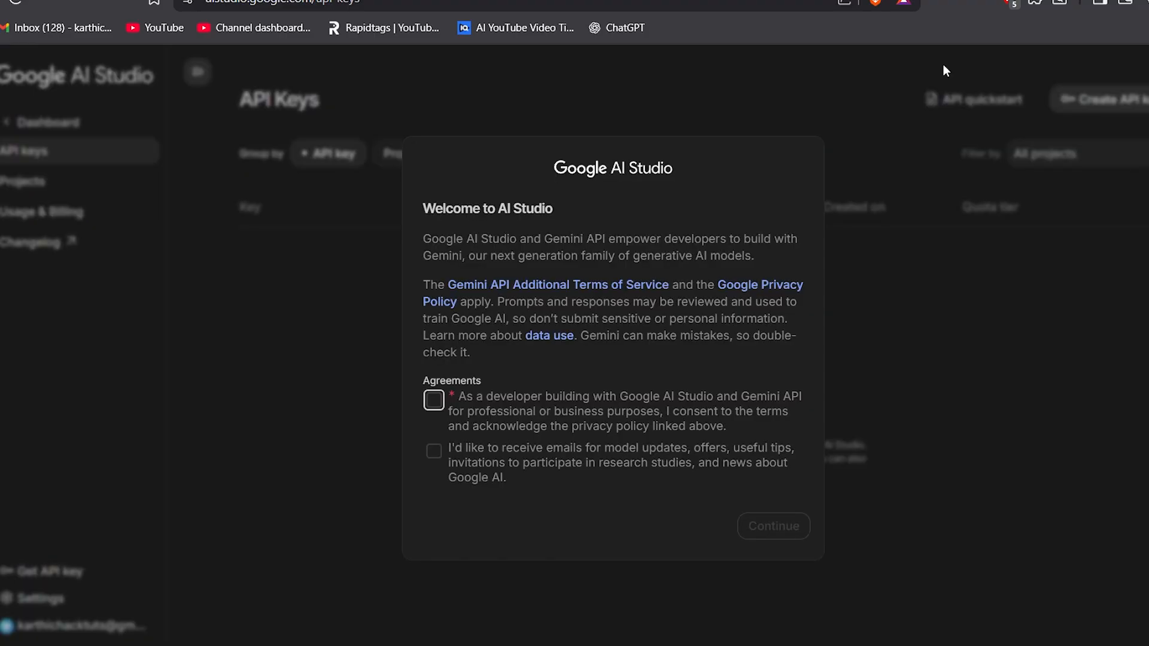
{"action": "left_click", "coordinate": [435, 402]}
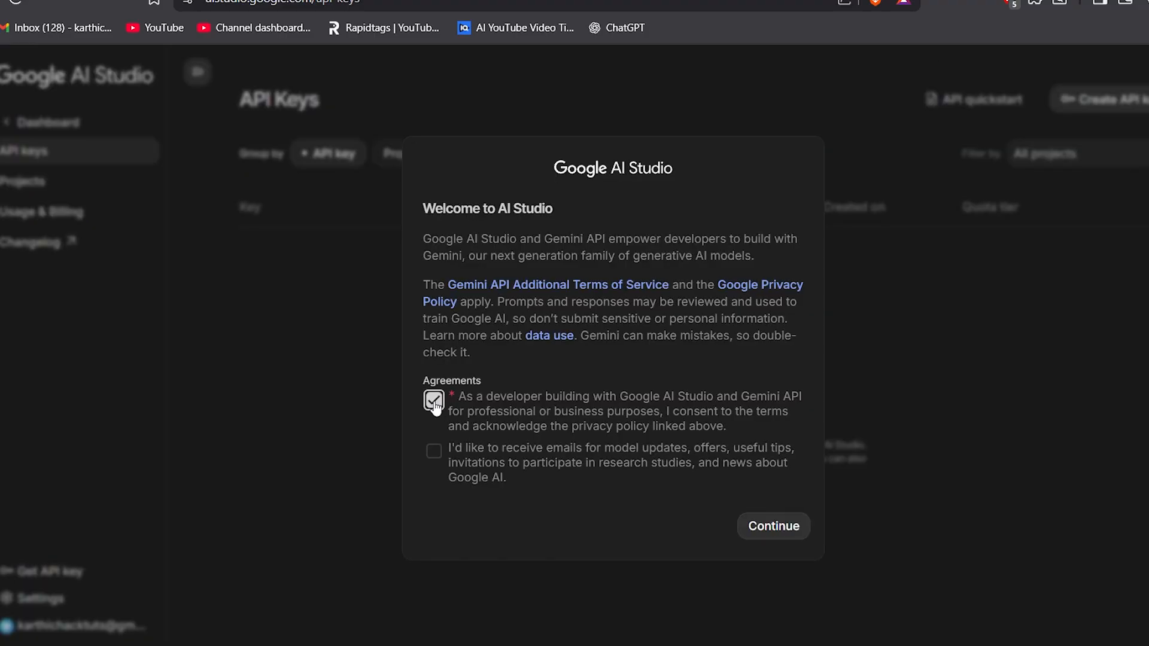
{"action": "left_click", "coordinate": [772, 526]}
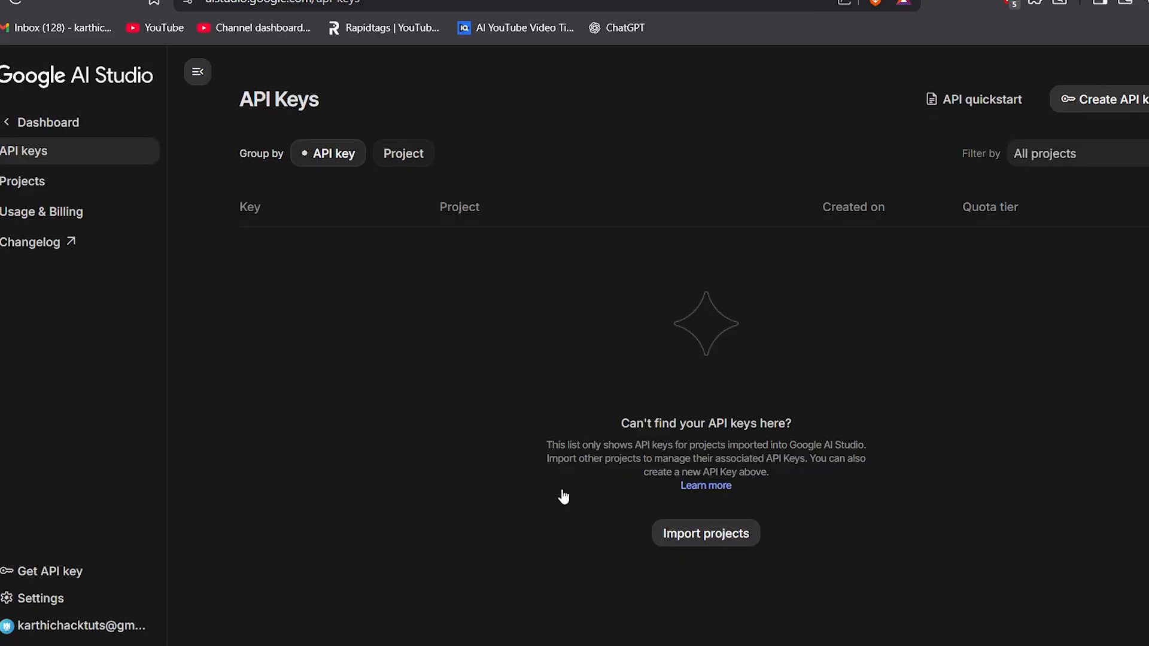
Create a Gemini API key named n8n-test in a new project also named n8n-test
{"action": "left_click", "coordinate": [1085, 113]}
{"action": "left_click", "coordinate": [445, 321]}
{"action": "type", "text": "n8n-test"}
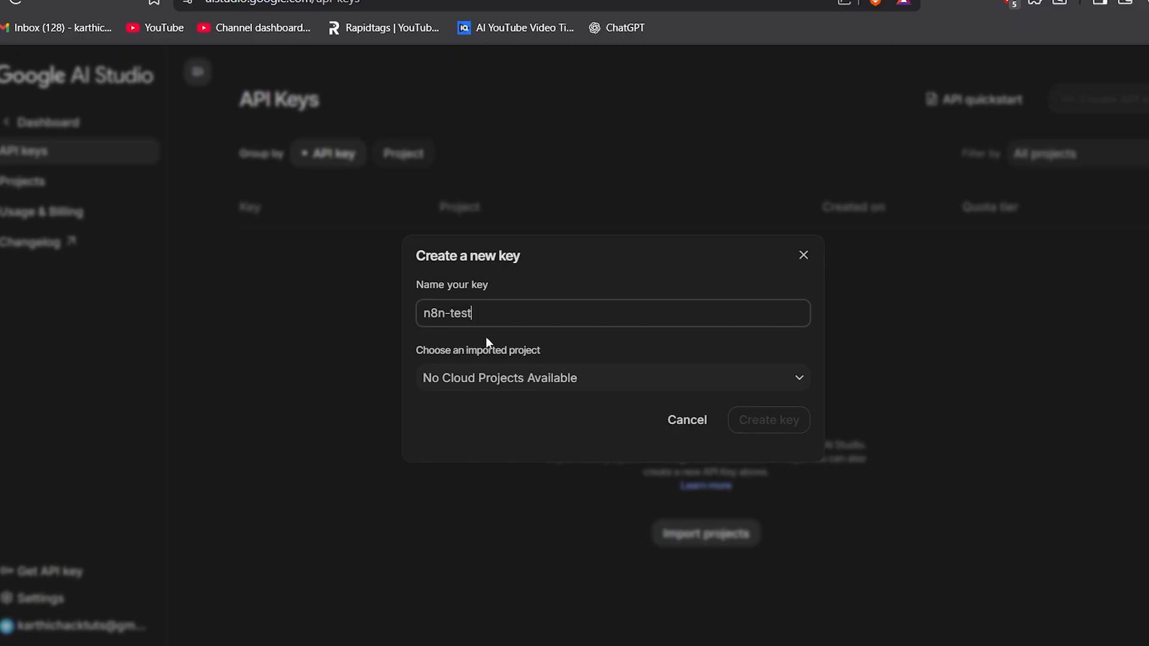
{"action": "left_click", "coordinate": [525, 388]}
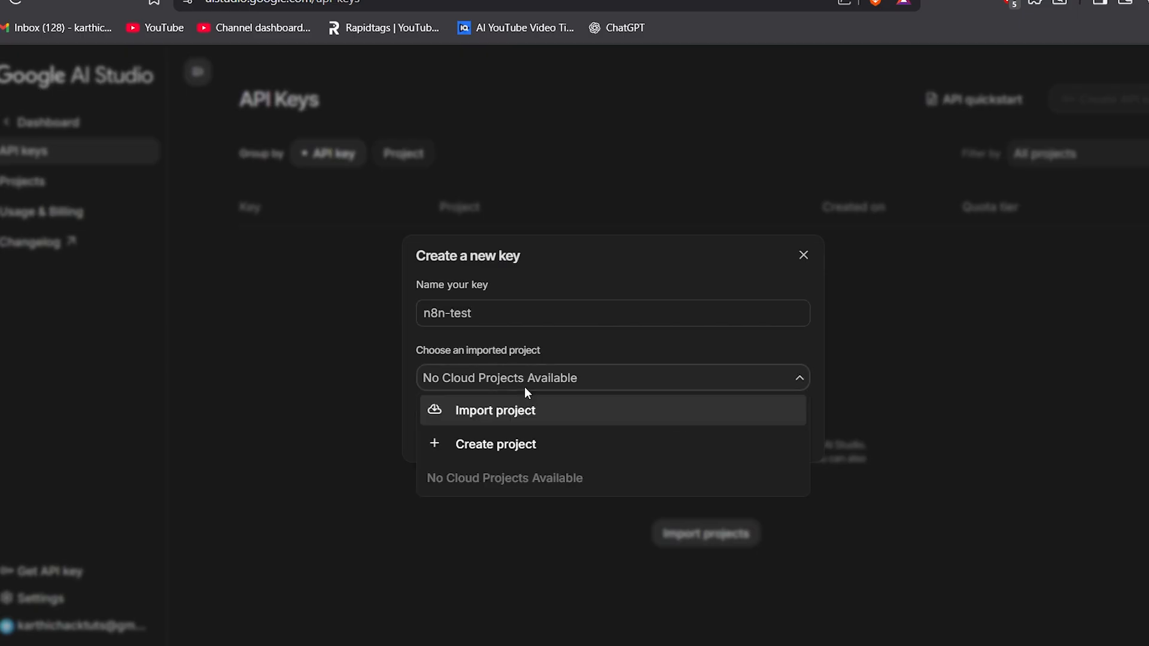
{"action": "left_click", "coordinate": [496, 443]}
{"action": "left_click", "coordinate": [472, 352]}
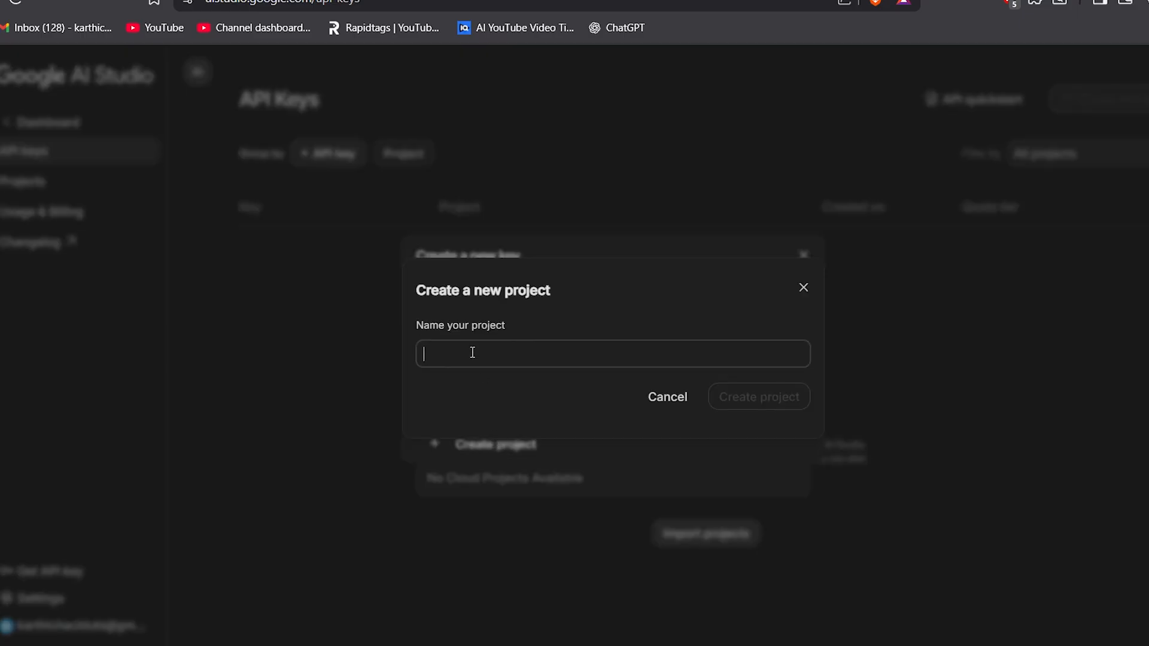
{"action": "type", "text": "n8n-test"}
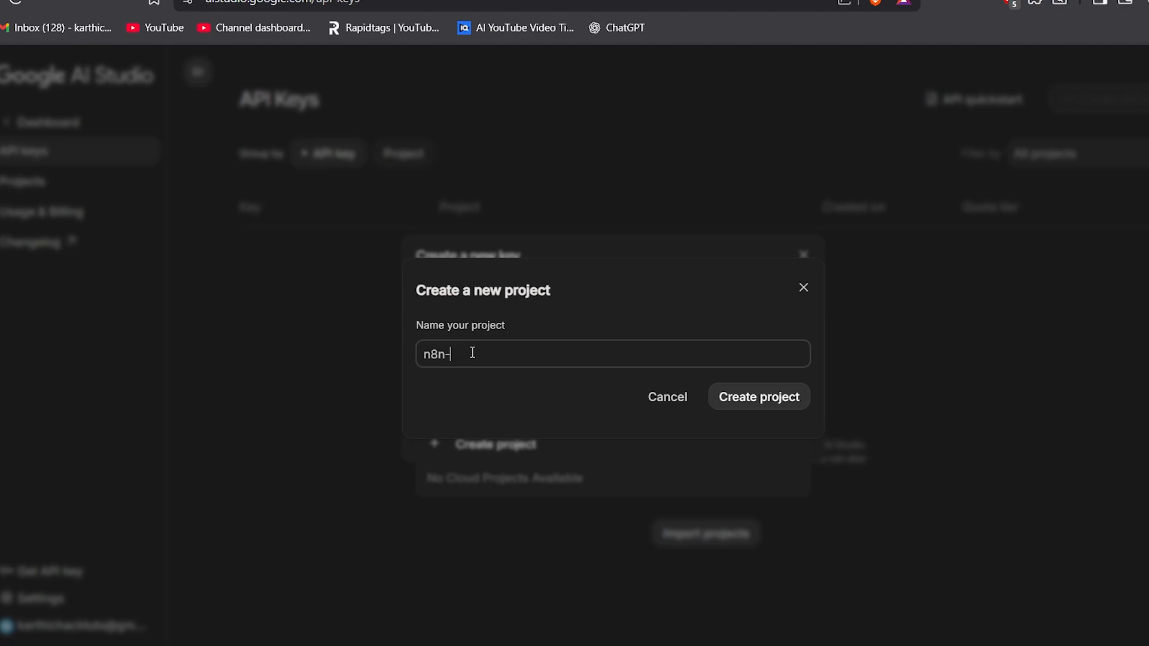
{"action": "left_click", "coordinate": [732, 402]}
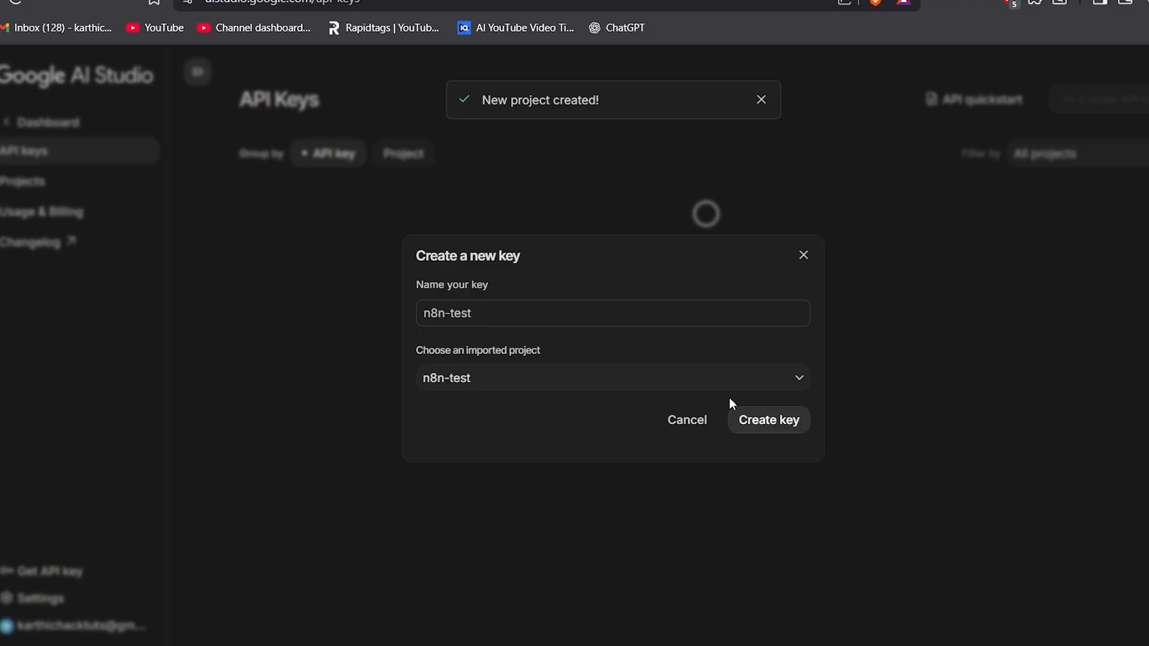
{"action": "left_click", "coordinate": [774, 416]}
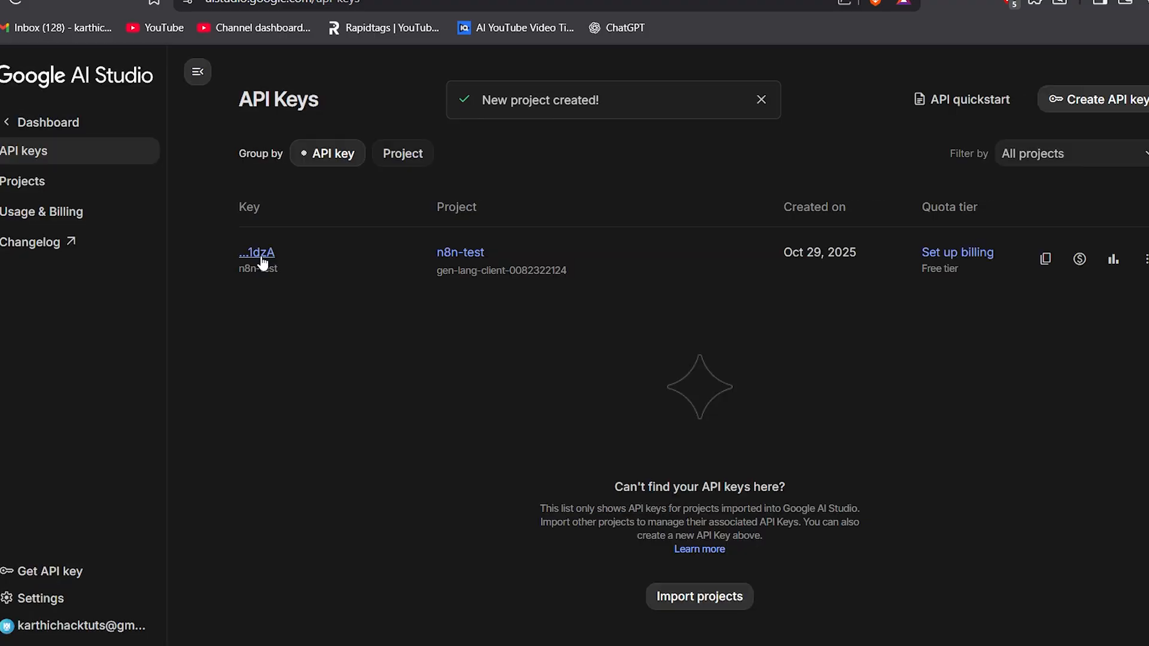
Copy the n8n-test key's value into the API Key field of the gemini Api 1 credential in n8n, and save the credential
{"action": "left_click", "coordinate": [258, 252]}
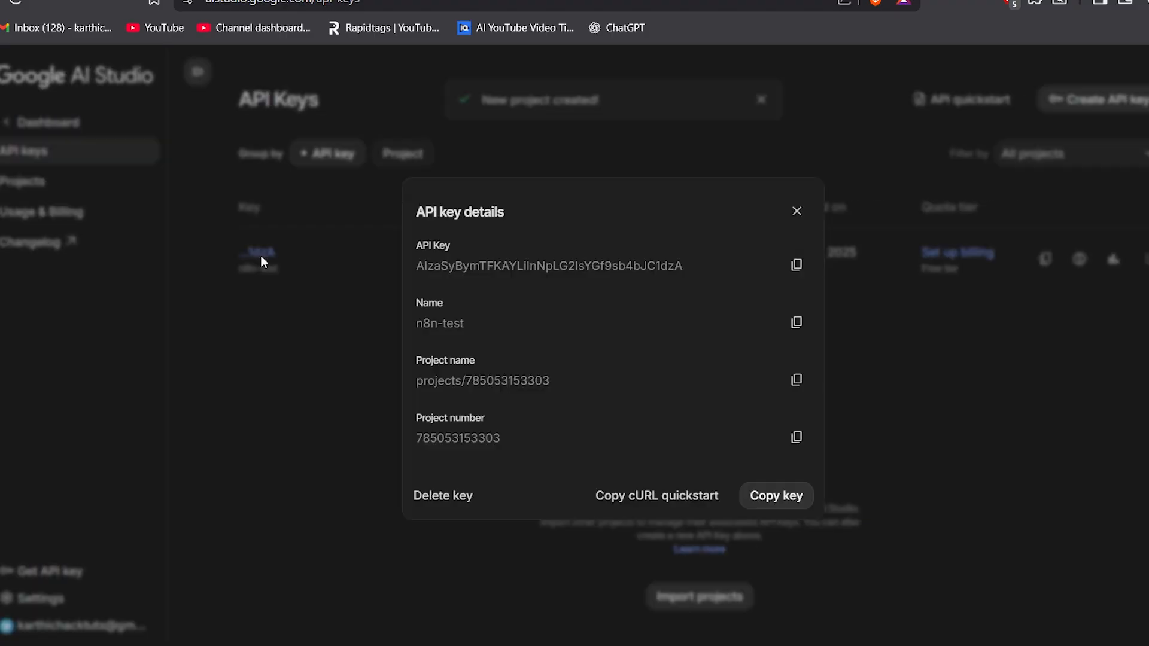
{"action": "left_click", "coordinate": [797, 266]}
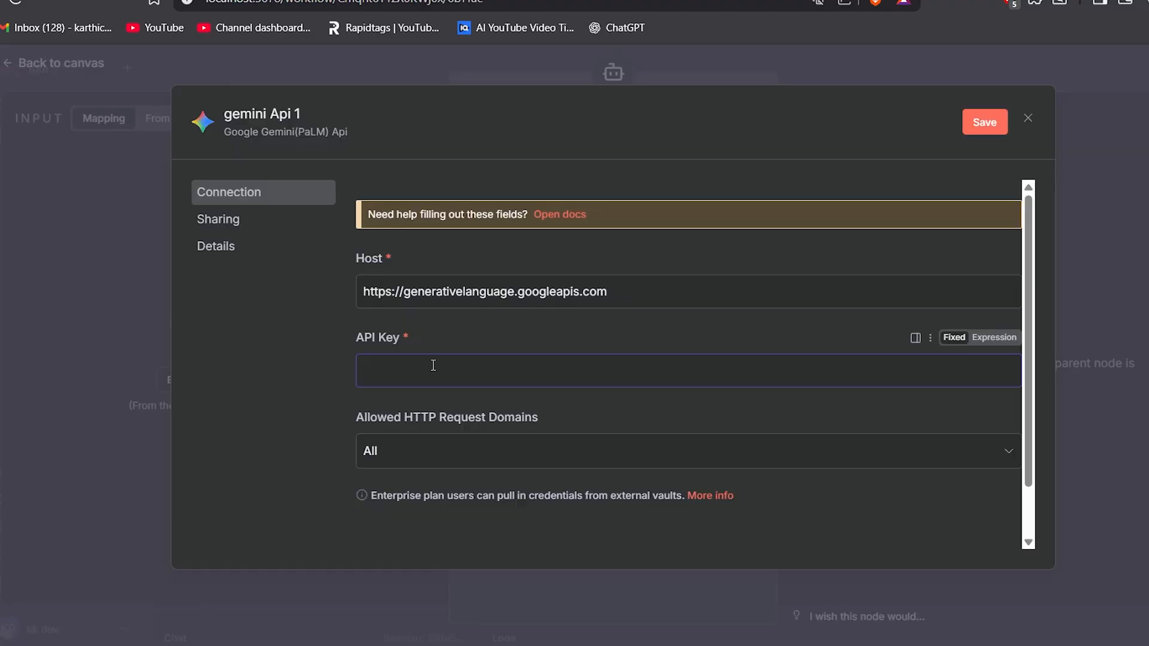
{"action": "left_click", "coordinate": [433, 368]}
{"action": "key", "text": "ctrl+v"}
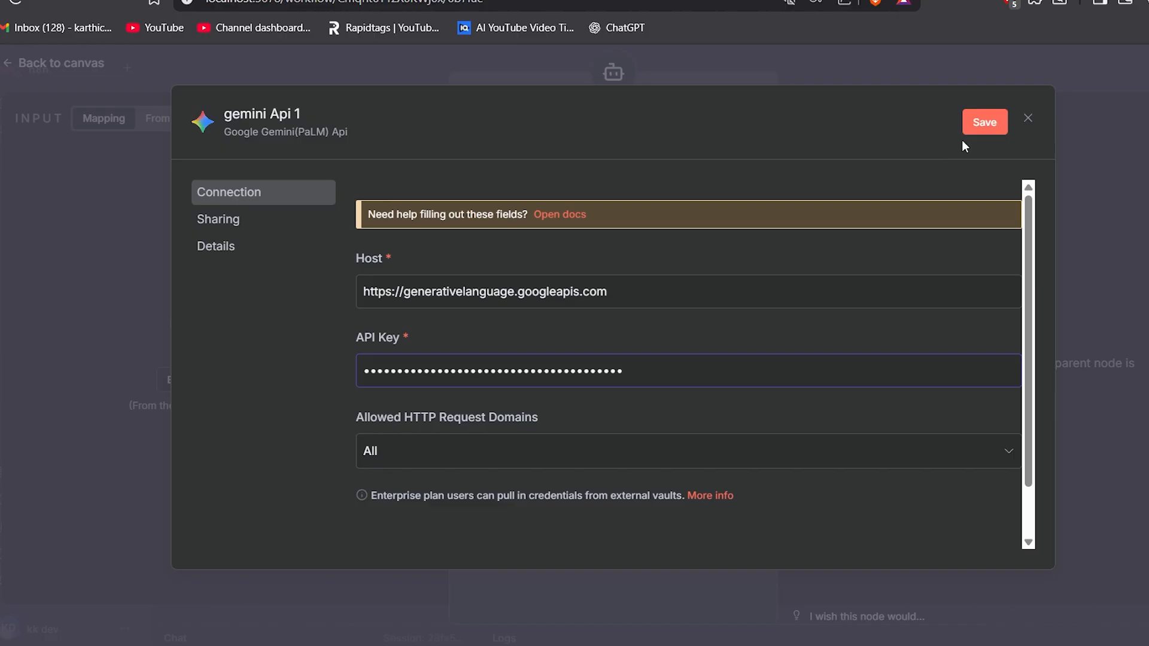
{"action": "left_click", "coordinate": [983, 124]}
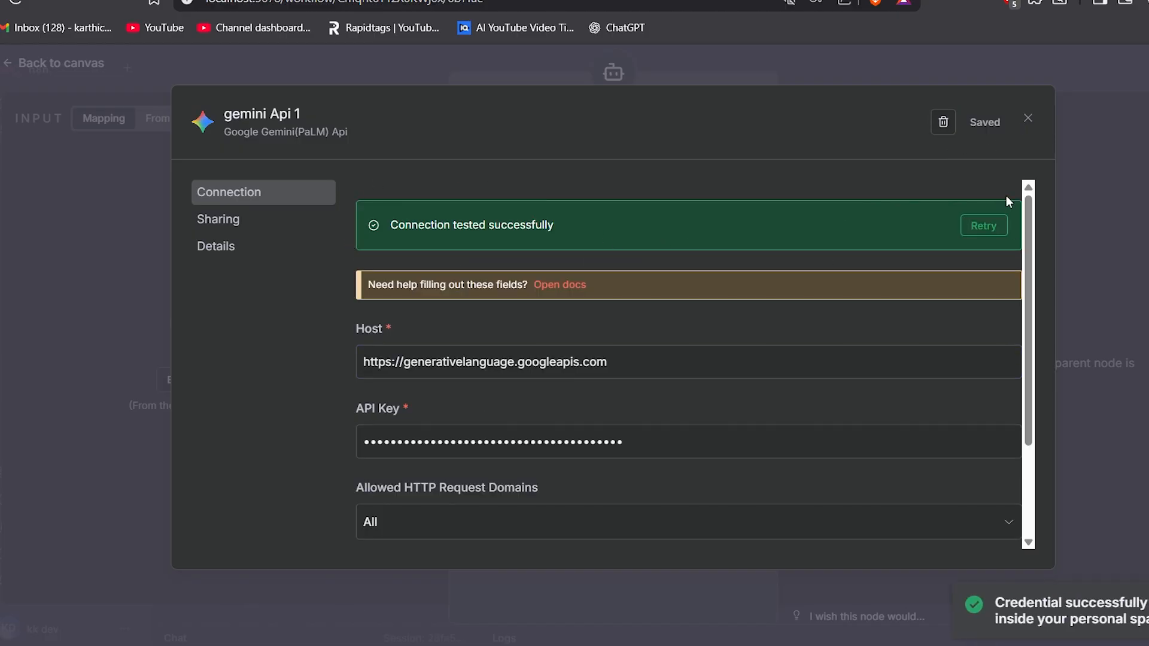
{"action": "left_click", "coordinate": [1028, 118]}
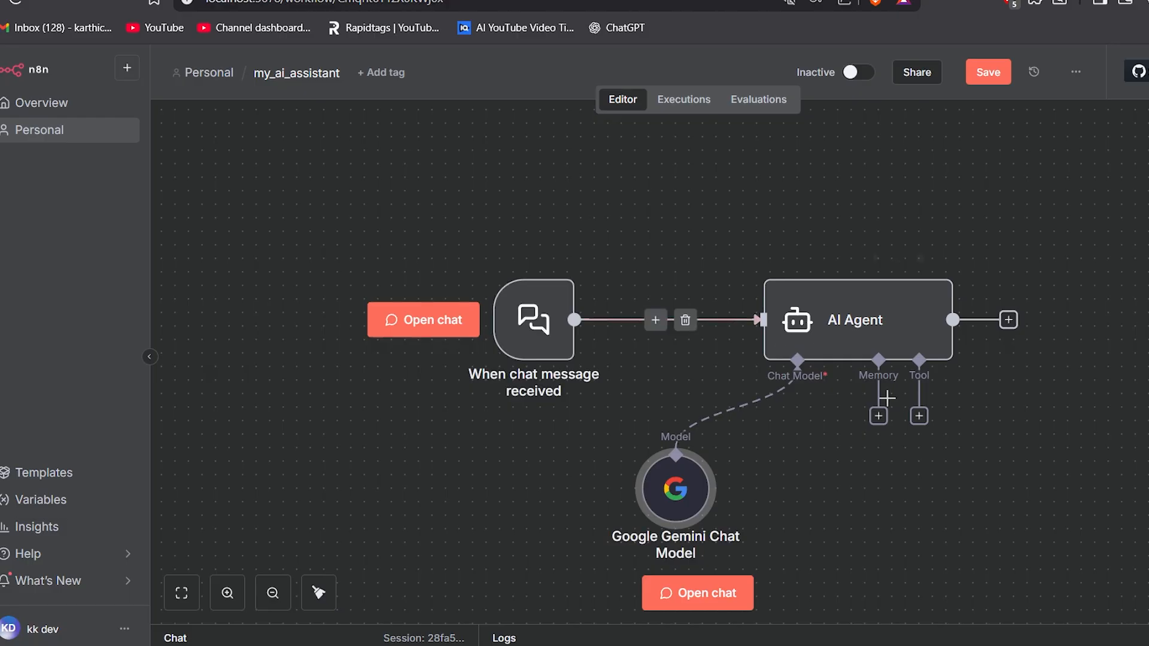
Open the workflow chat, send the message "hi", and enlarge the chat and logs area
{"action": "left_click", "coordinate": [416, 327]}
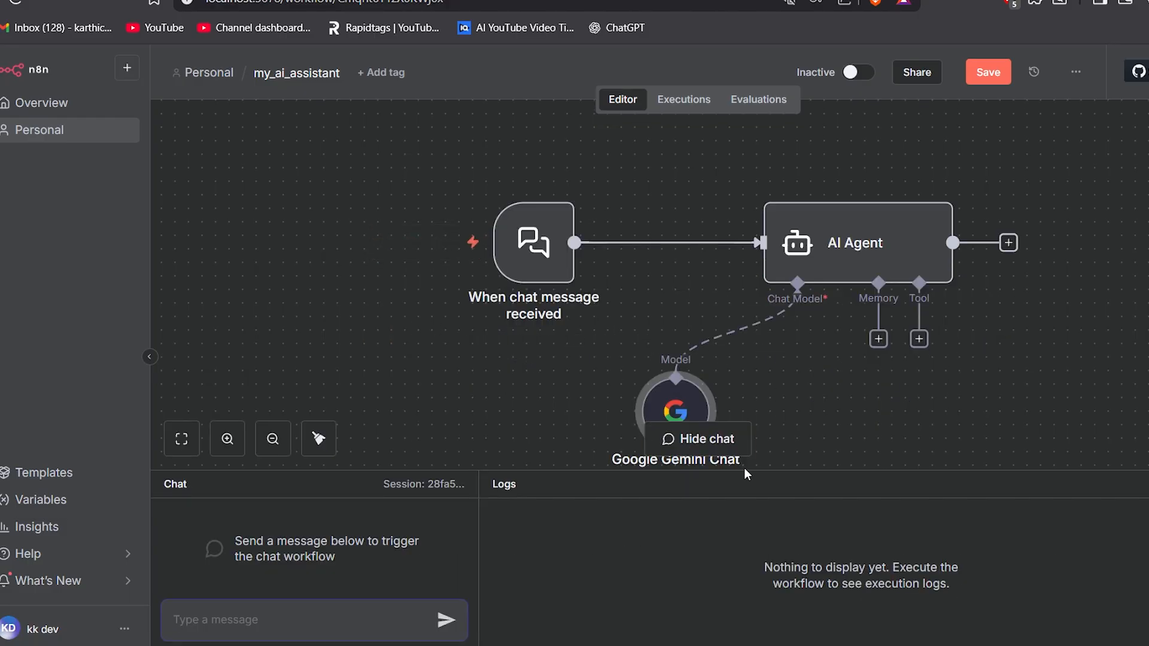
{"action": "left_click", "coordinate": [248, 621]}
{"action": "type", "text": "hi"}
{"action": "key", "text": "Return"}
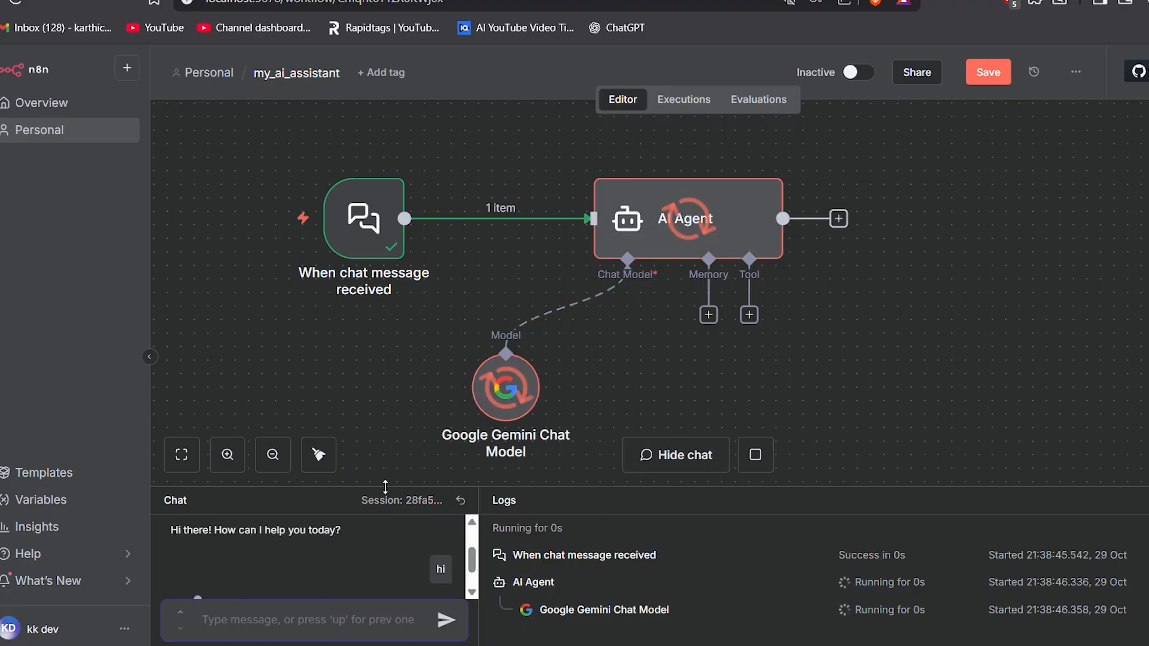
{"action": "left_click_drag", "start_coordinate": [386, 487], "coordinate": [390, 424]}
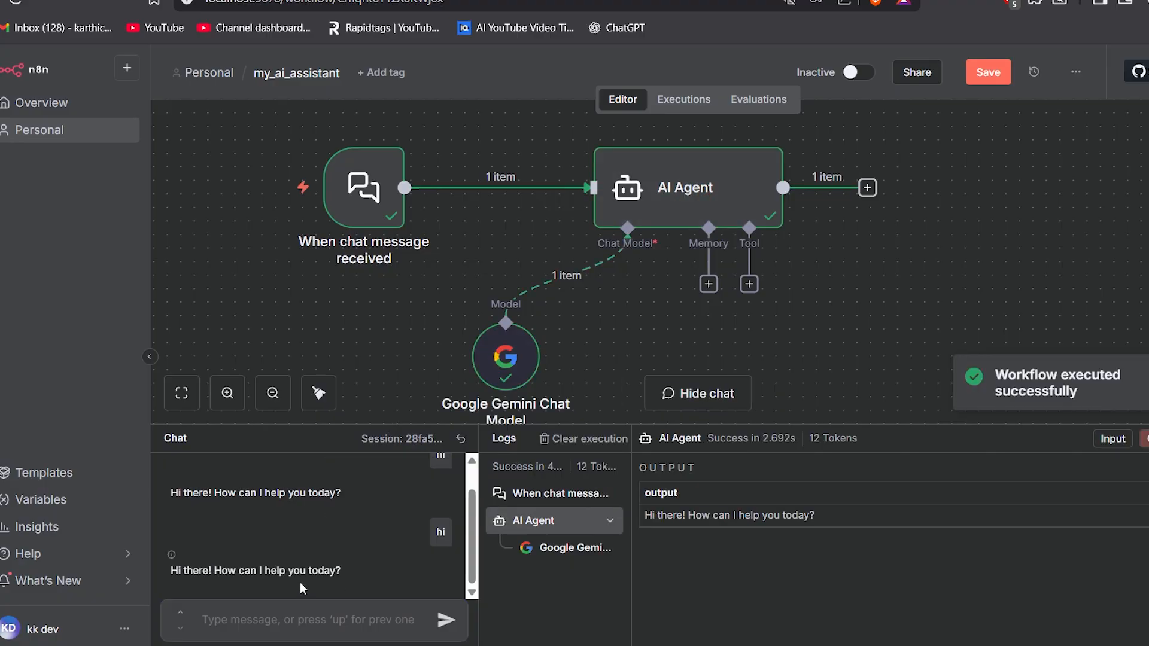
Attach a Simple Memory node to the AI Agent's Memory connection, keep its default settings, and return to the canvas
{"action": "left_click_drag", "start_coordinate": [708, 283], "coordinate": [658, 314]}
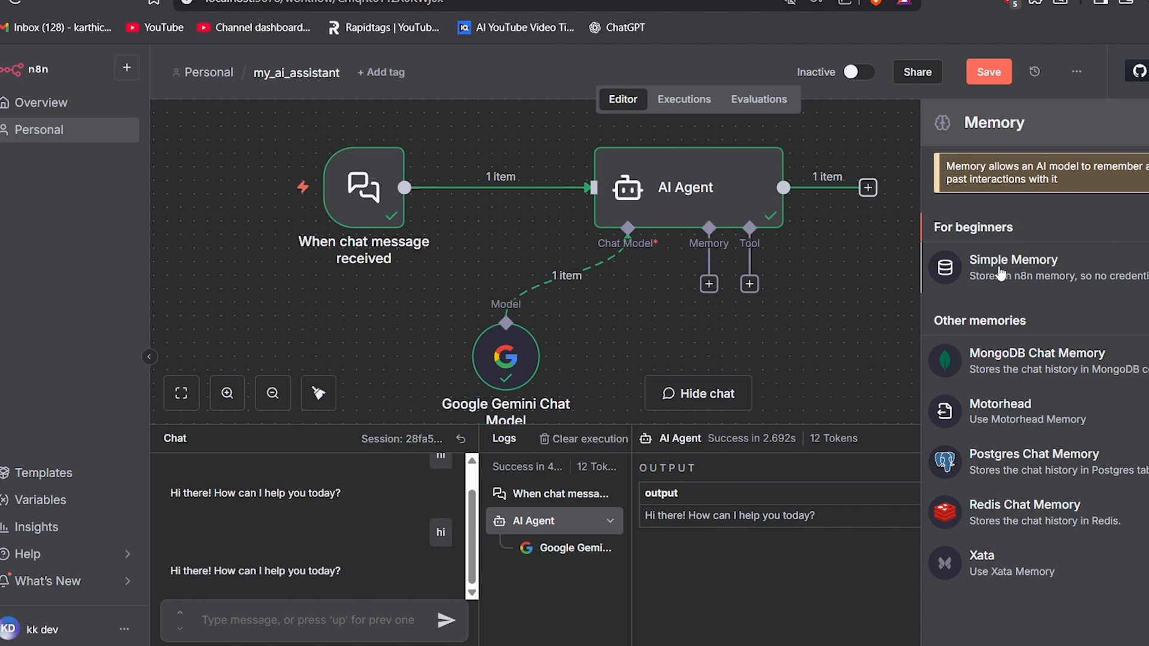
{"action": "left_click", "coordinate": [1000, 272]}
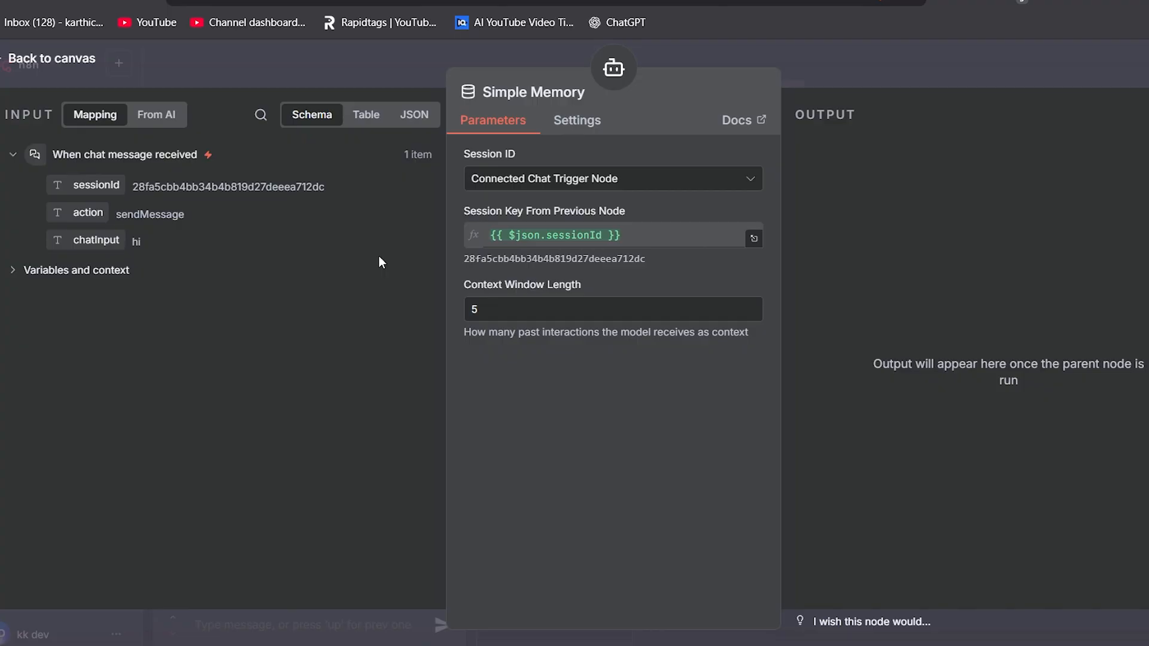
{"action": "double_click", "coordinate": [458, 308]}
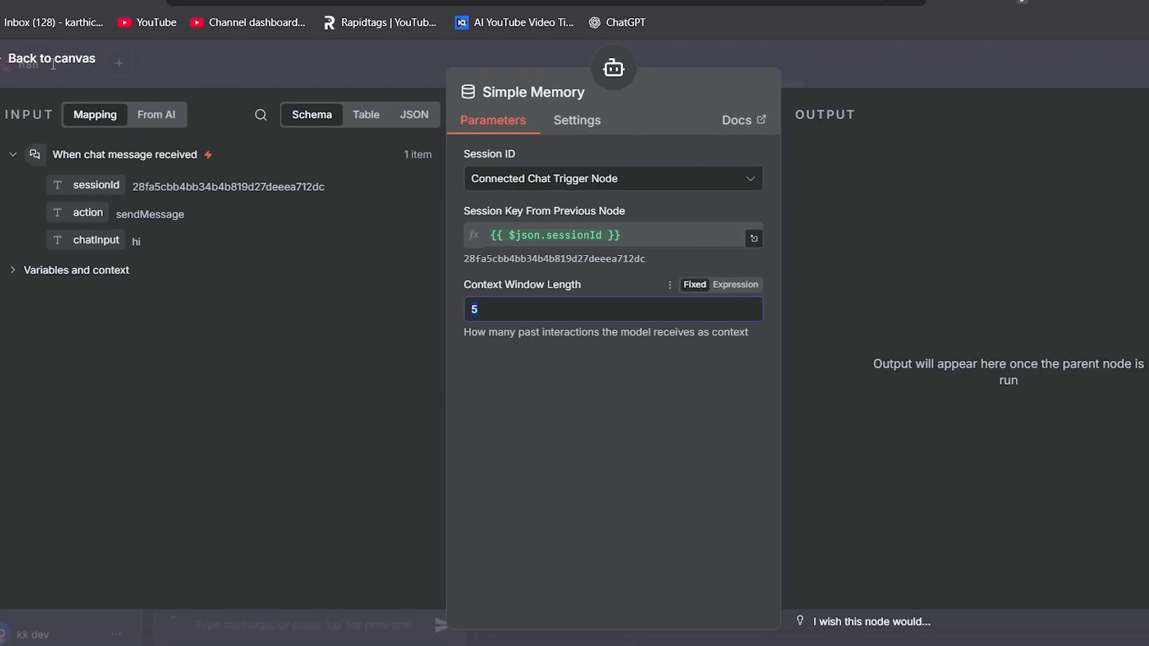
{"action": "left_click", "coordinate": [53, 60]}
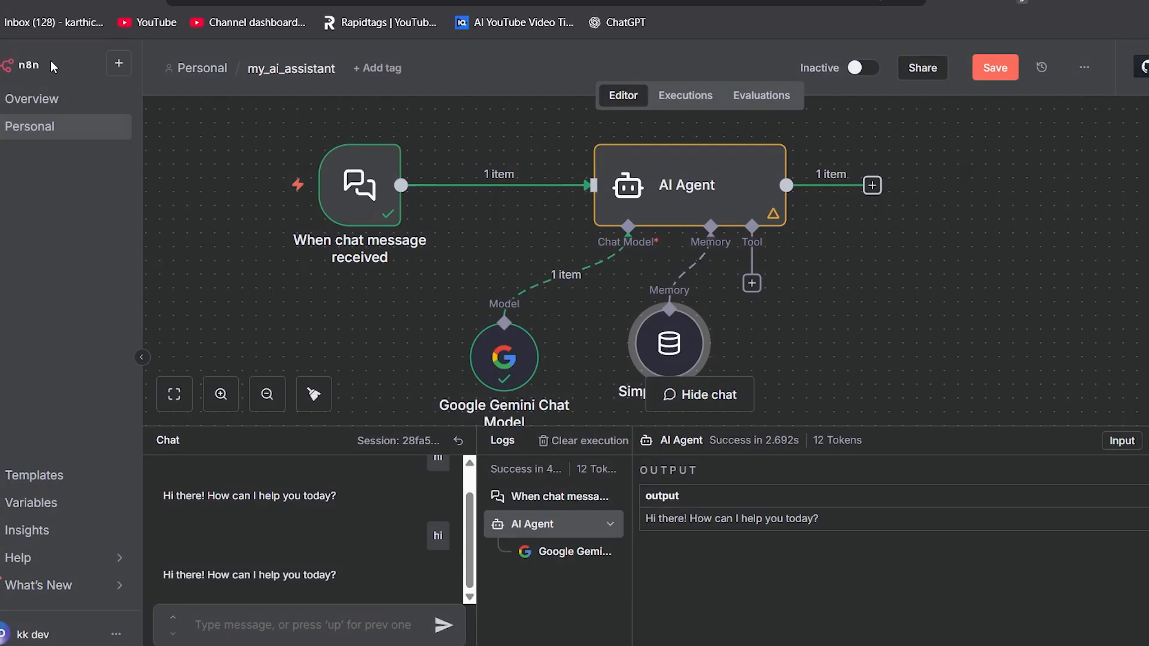
Send "hi" in the chat and examine both Simple Memory entries in an enlarged execution log
{"action": "type", "text": "hi"}
{"action": "key", "text": "Return"}
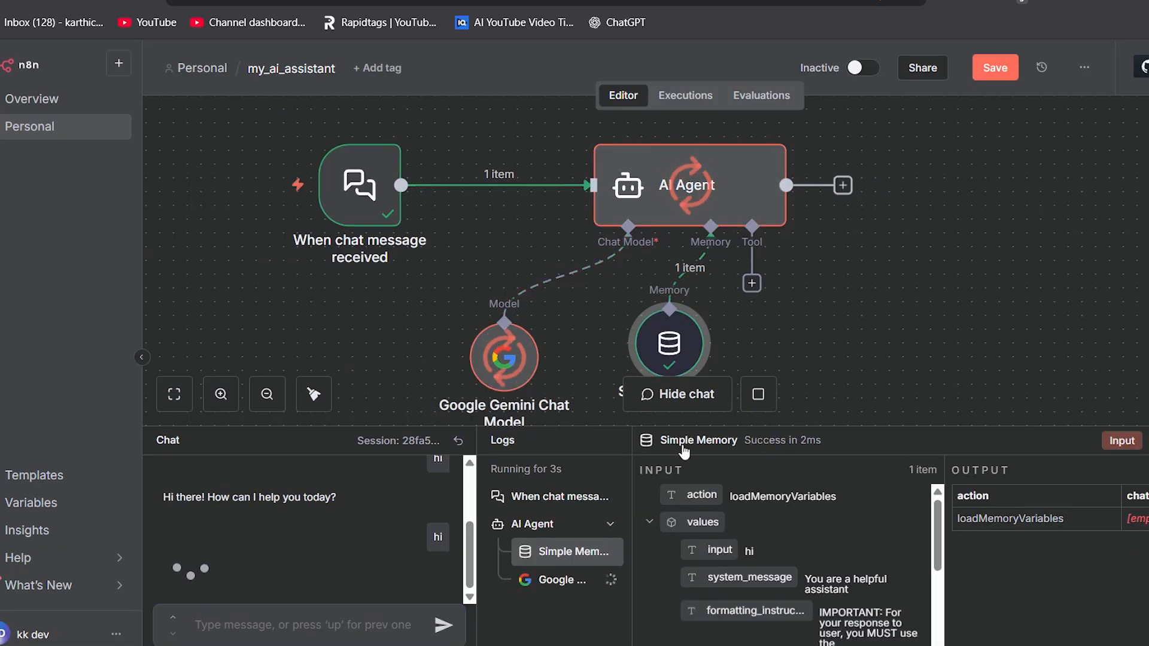
{"action": "left_click_drag", "start_coordinate": [670, 426], "coordinate": [670, 251]}
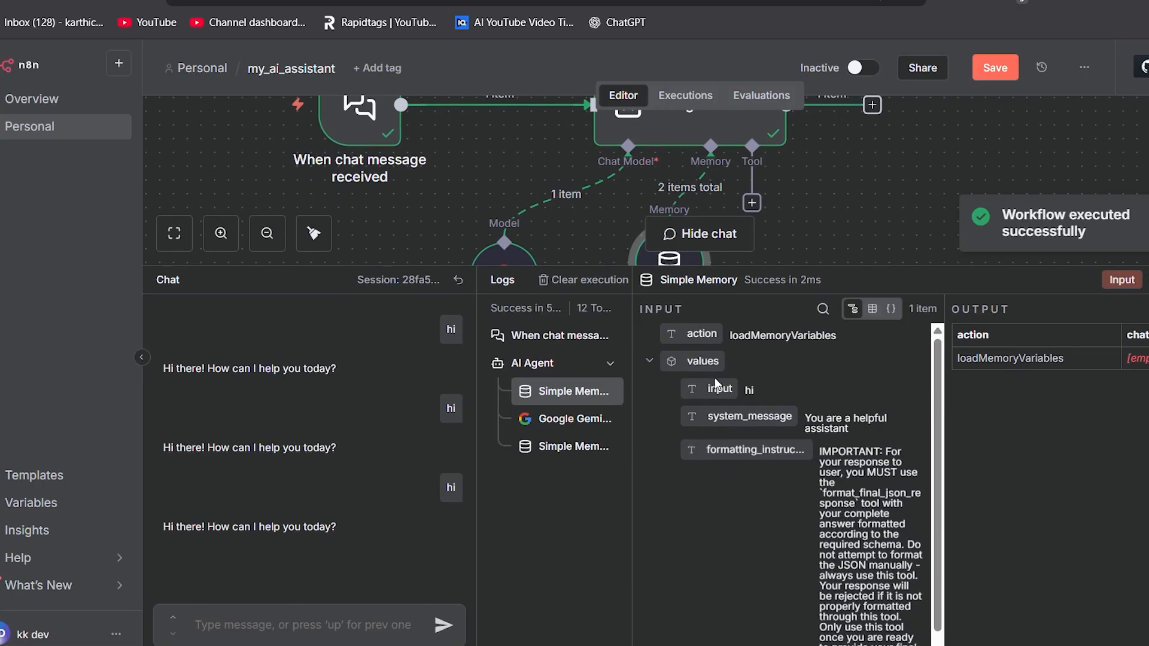
{"action": "left_click_drag", "start_coordinate": [937, 383], "coordinate": [944, 441]}
{"action": "left_click_drag", "start_coordinate": [864, 643], "coordinate": [809, 443]}
{"action": "left_click", "coordinate": [567, 447]}
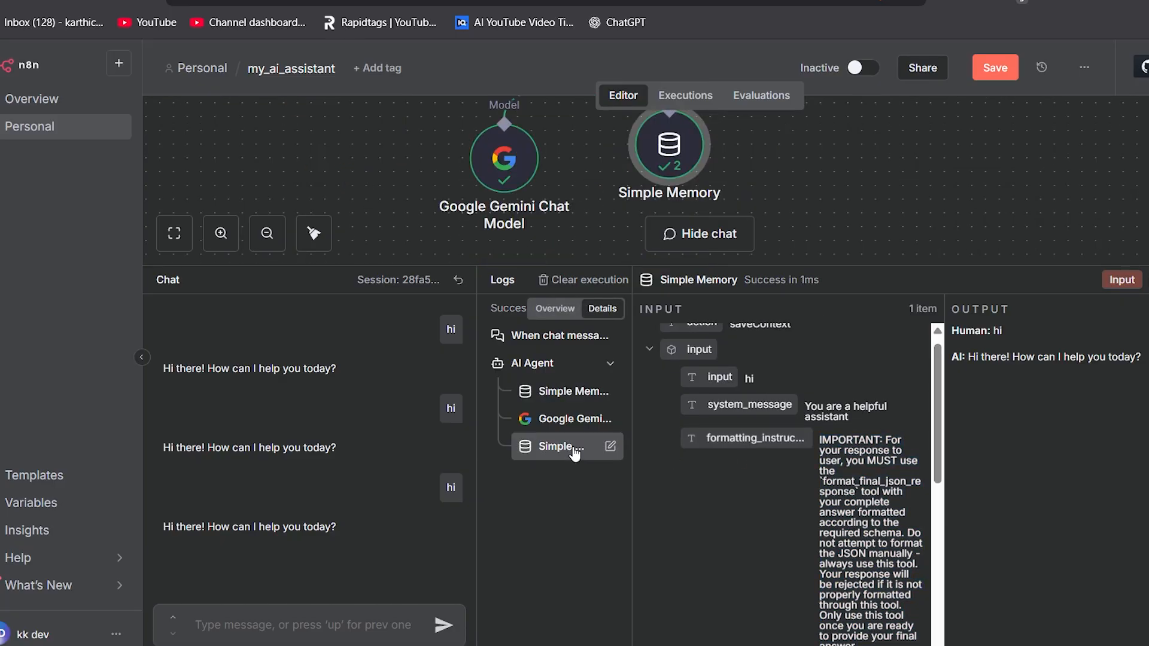
Send "hi" again and compare the first Simple Memory log entry with the latest chat replies
{"action": "left_click", "coordinate": [261, 629]}
{"action": "type", "text": "hi"}
{"action": "key", "text": "Return"}
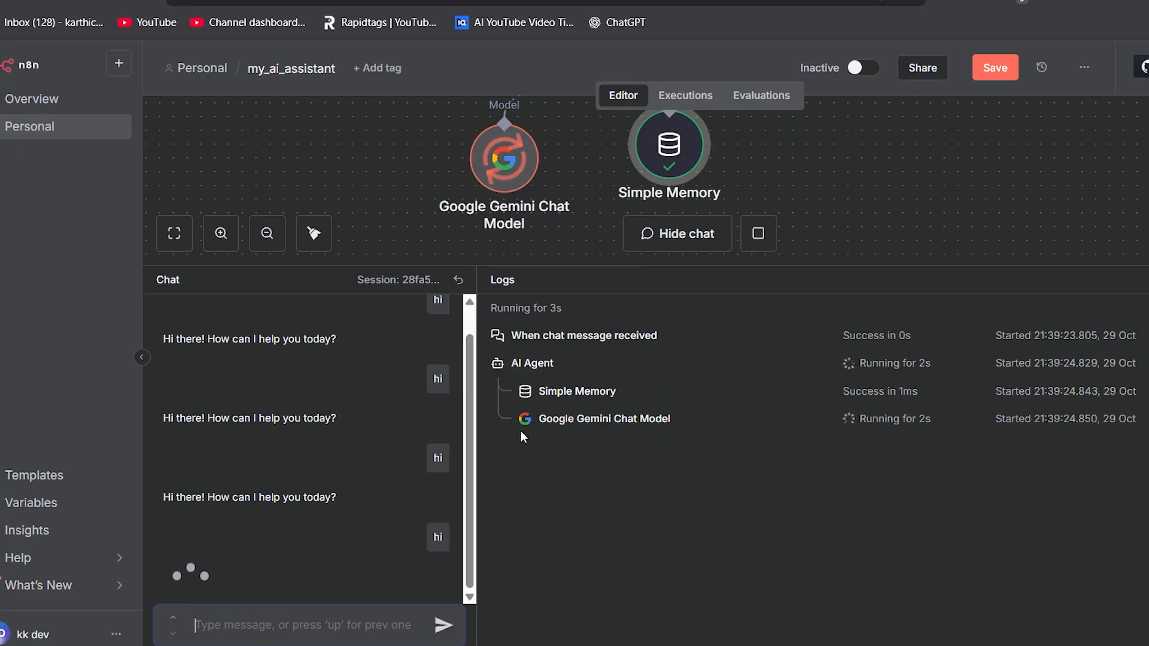
{"action": "left_click", "coordinate": [544, 395]}
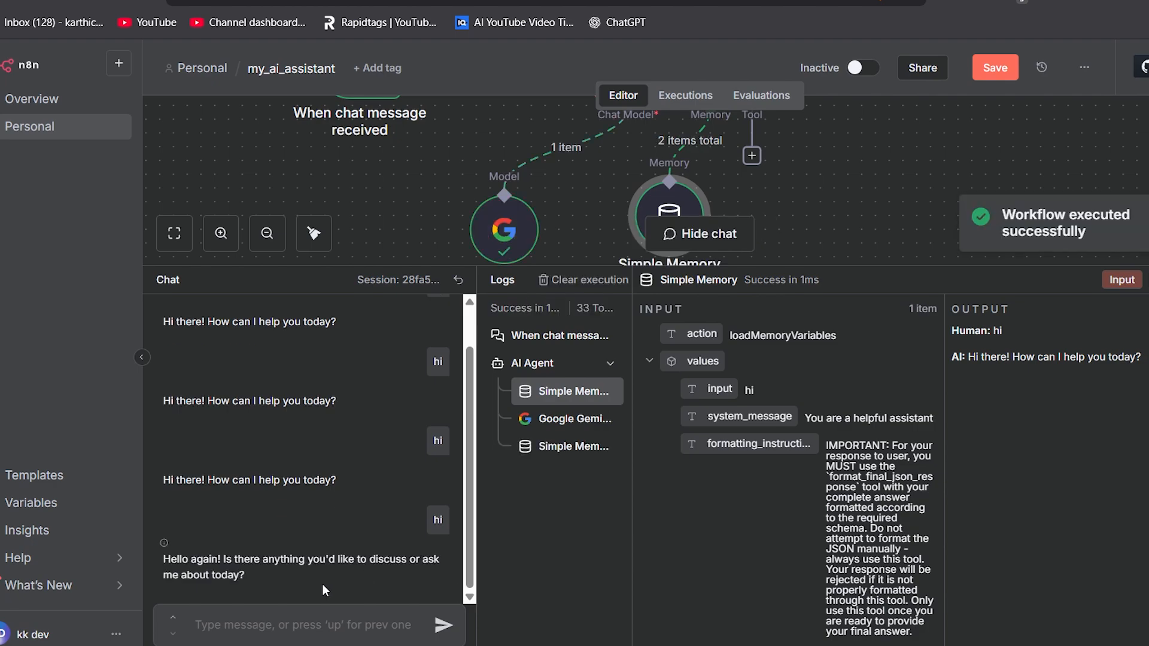
{"action": "left_click_drag", "start_coordinate": [260, 576], "coordinate": [147, 486]}
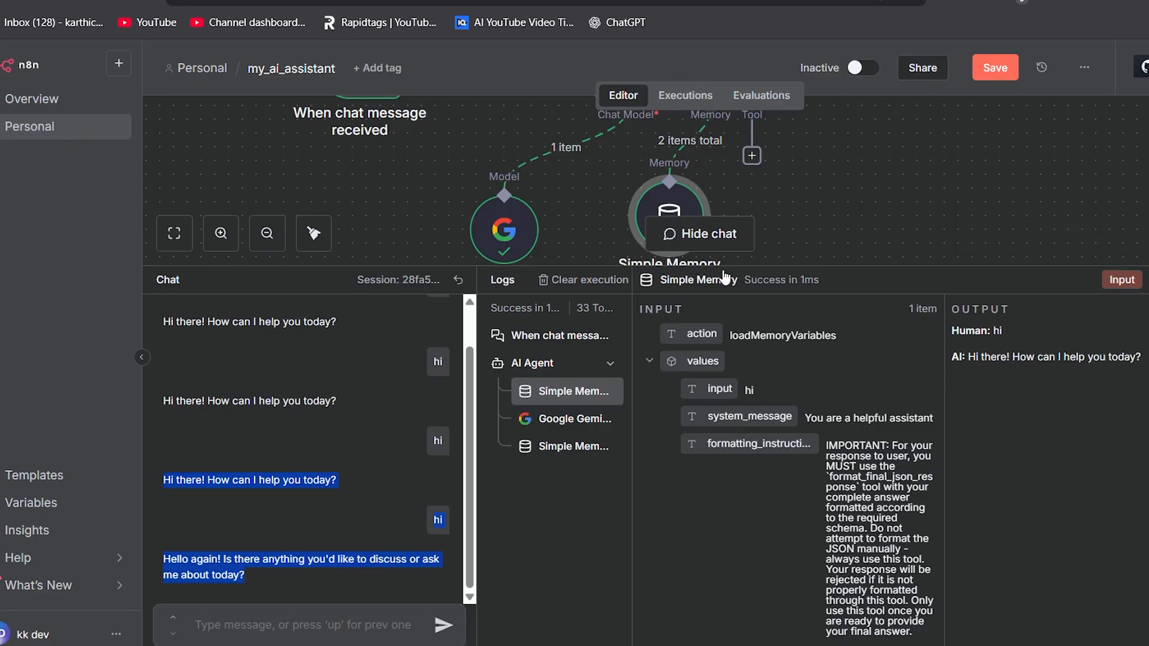
Shrink the chat and logs area and move the Simple Memory node slightly down and left on the canvas
{"action": "left_click_drag", "start_coordinate": [722, 276], "coordinate": [712, 376]}
{"action": "left_click_drag", "start_coordinate": [708, 433], "coordinate": [708, 400]}
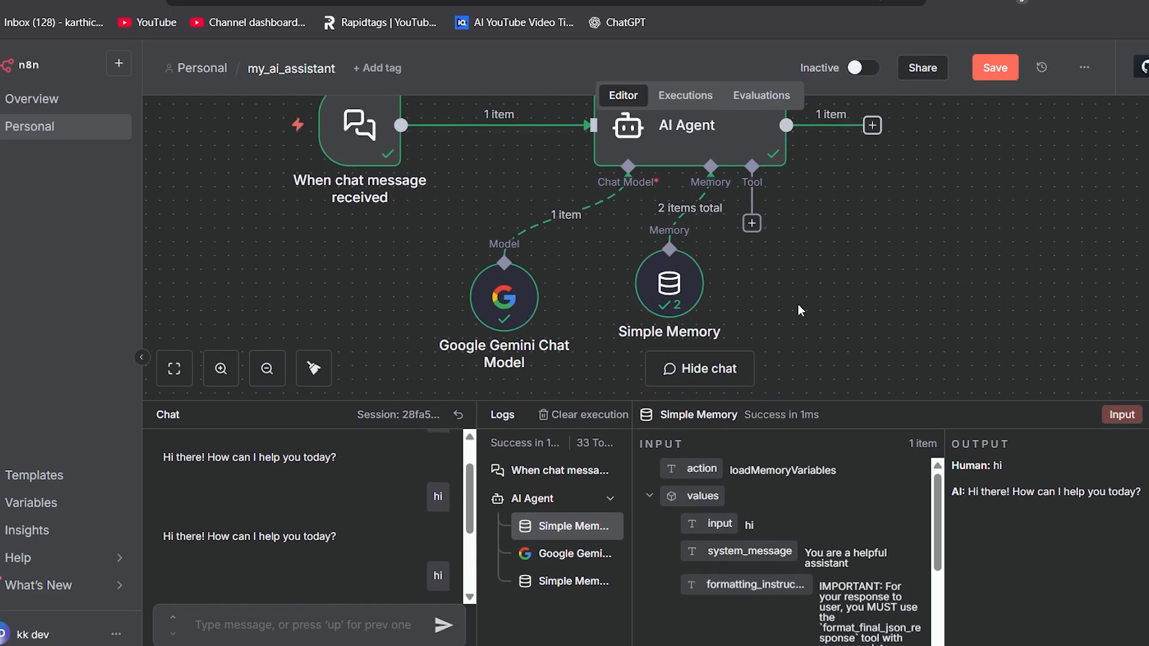
{"action": "double_click", "coordinate": [685, 297]}
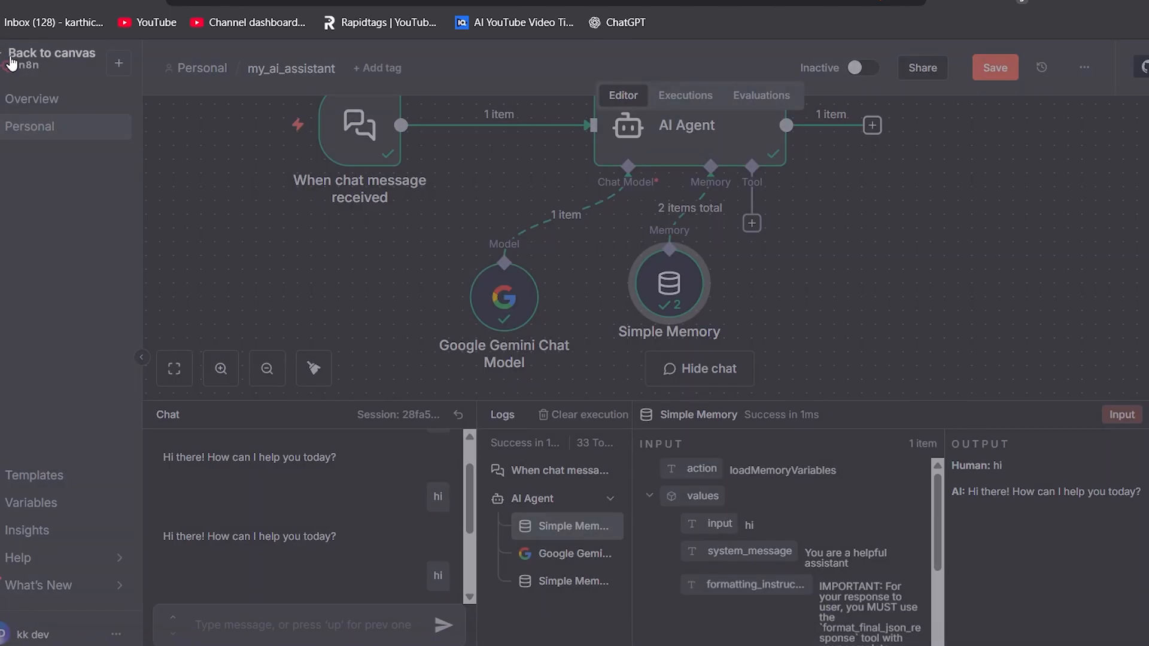
{"action": "left_click", "coordinate": [10, 59]}
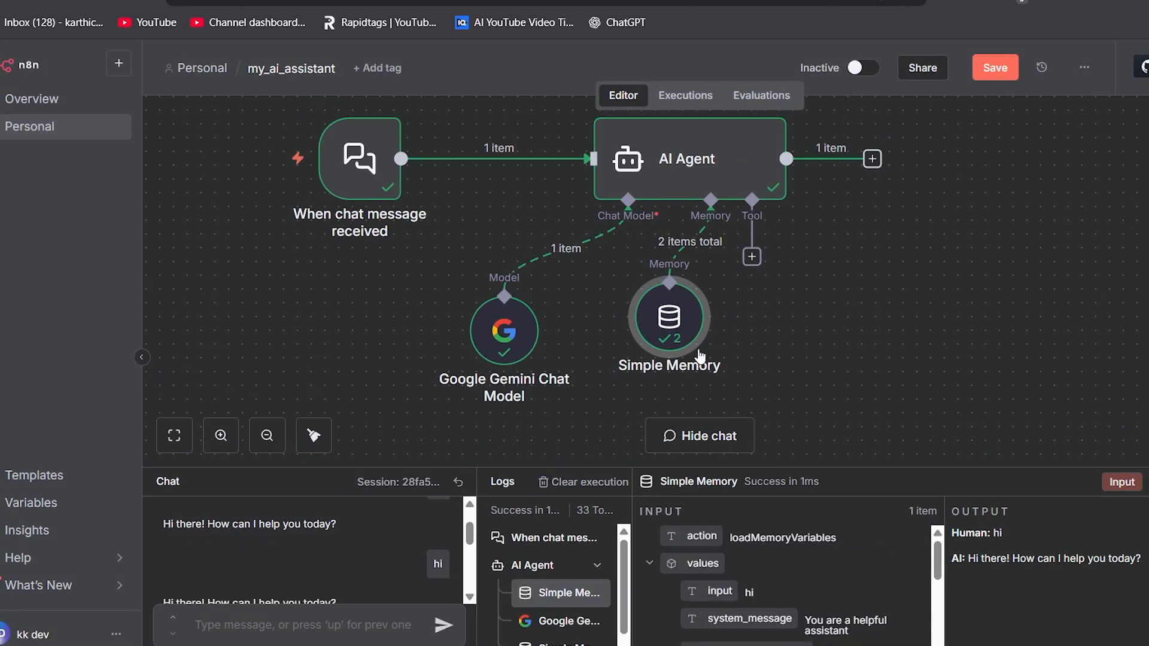
{"action": "left_click_drag", "start_coordinate": [701, 358], "coordinate": [674, 399]}
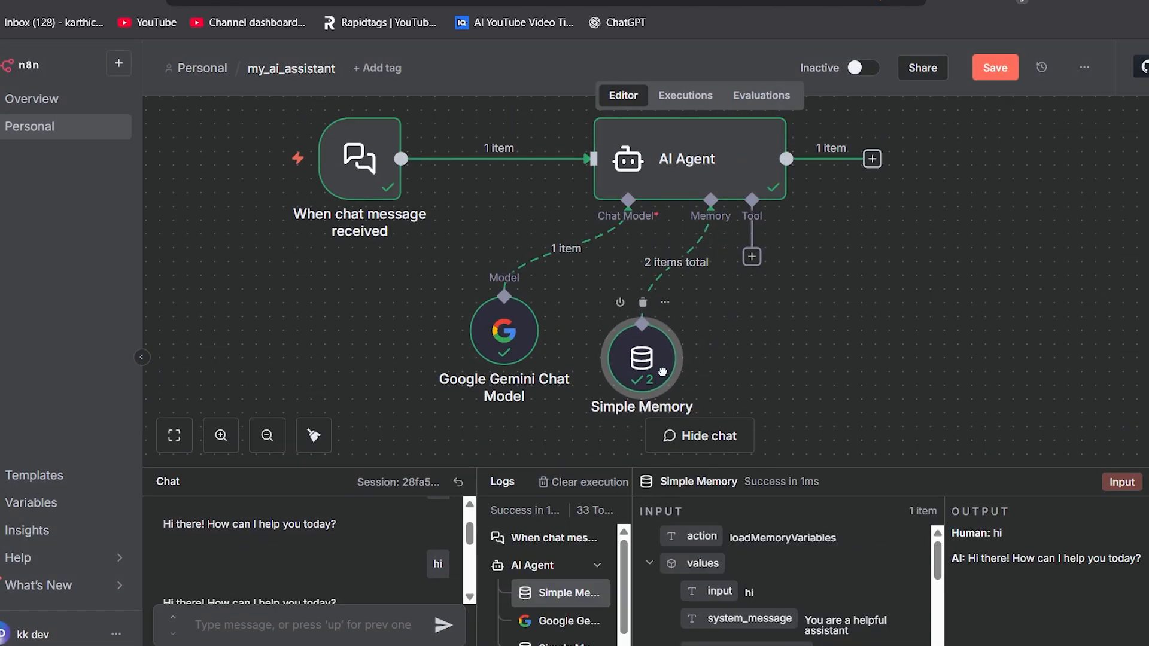
Browse the tools that can be attached to the AI Agent's Tool connection
{"action": "left_click", "coordinate": [752, 268]}
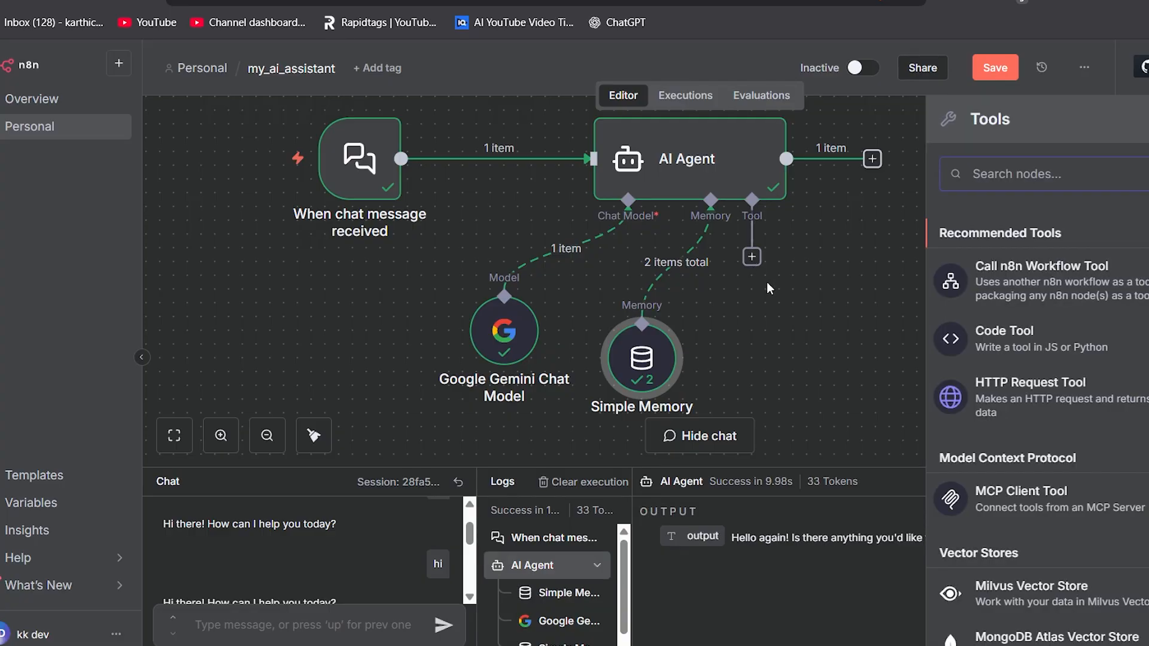
{"action": "scroll", "coordinate": [1082, 579], "scroll_direction": "down", "scroll_amount": 10}
{"action": "scroll", "coordinate": [1081, 579], "scroll_direction": "down", "scroll_amount": 15}
{"action": "left_click", "coordinate": [685, 189]}
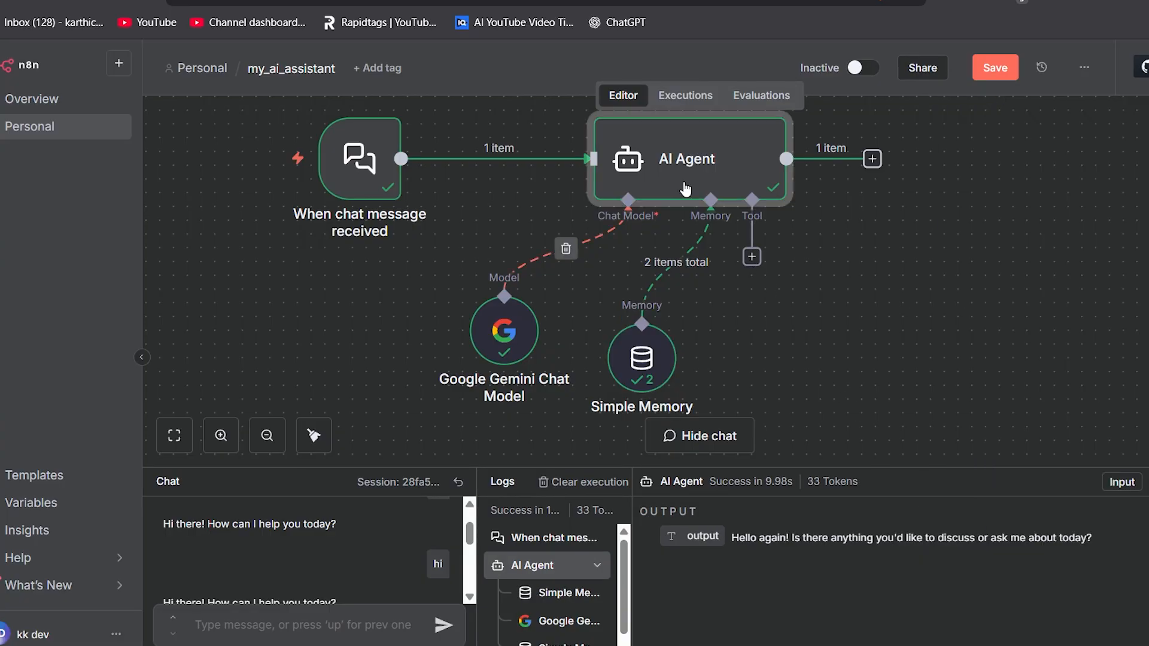
Add the System Message option to the AI Agent node's parameters
{"action": "double_click", "coordinate": [685, 189]}
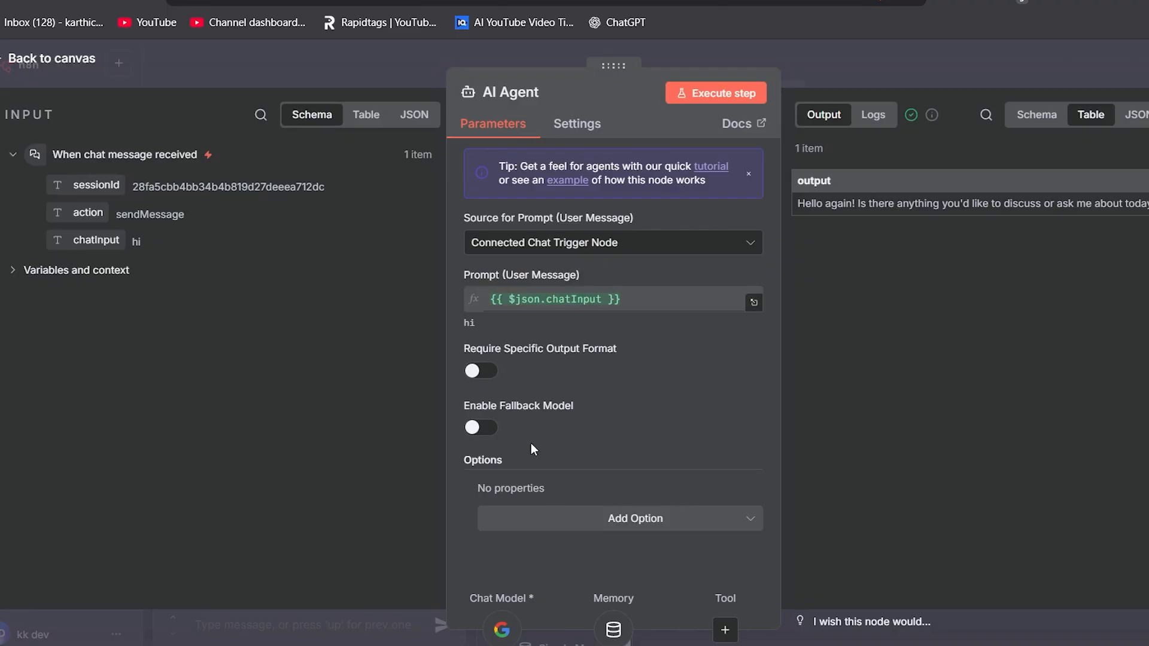
{"action": "left_click", "coordinate": [563, 520]}
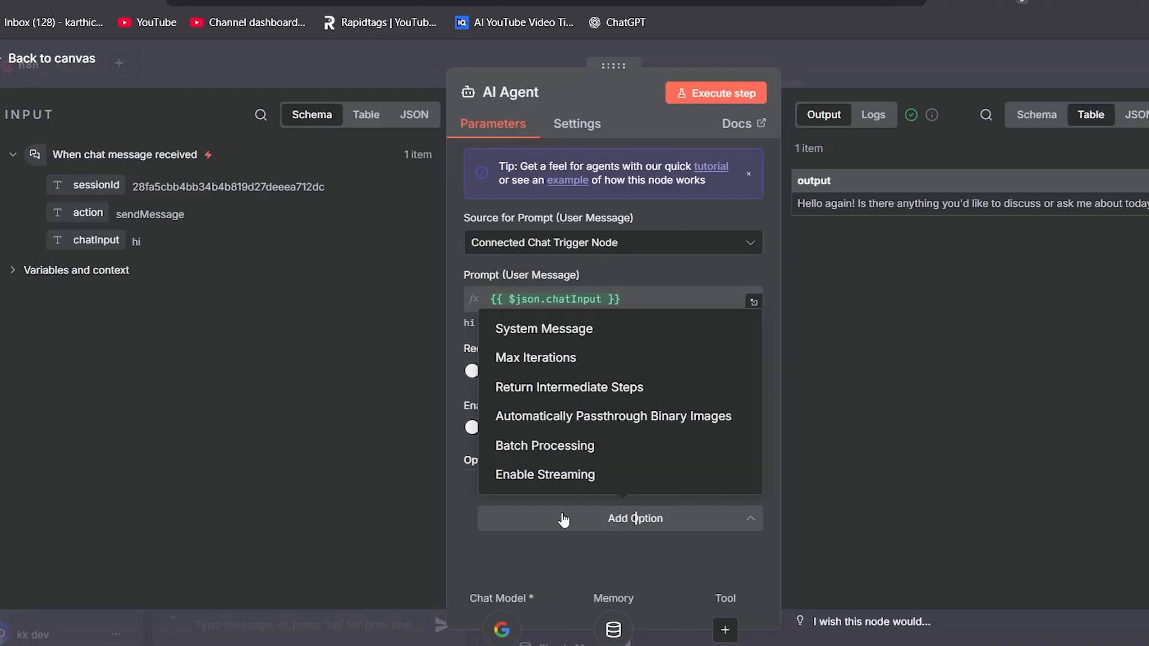
{"action": "left_click", "coordinate": [548, 329]}
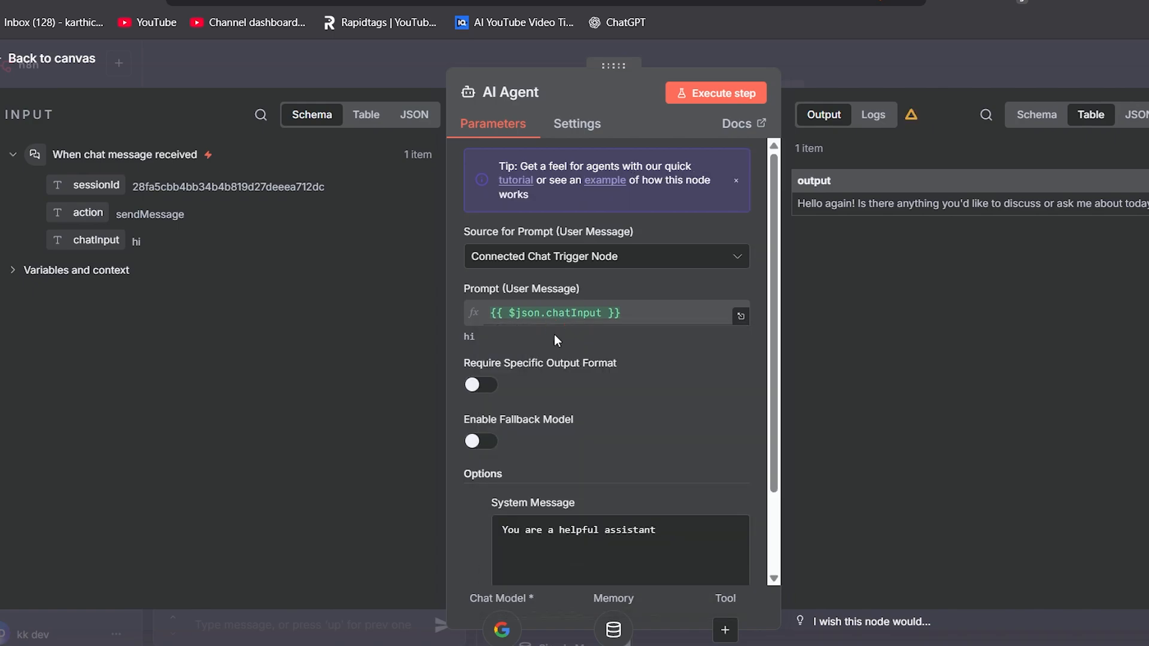
{"action": "scroll", "coordinate": [626, 430], "scroll_direction": "down", "scroll_amount": 2}
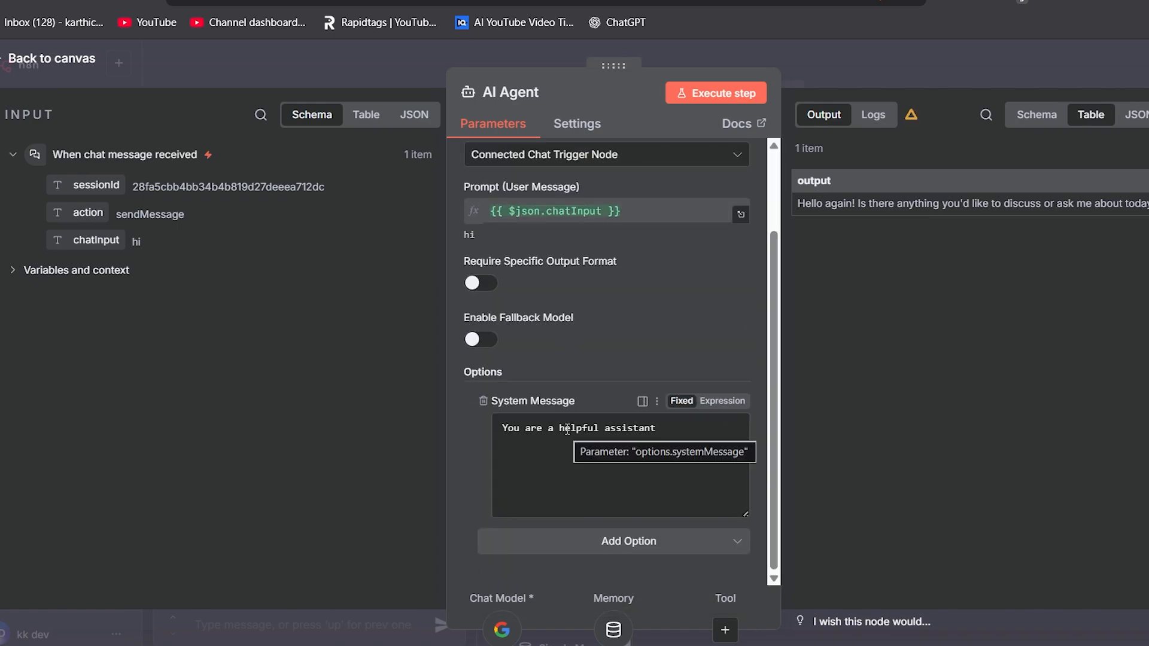
Try mapping the chat trigger's chatInput field into the AI Agent's system message after the default text
{"action": "left_click_drag", "start_coordinate": [500, 428], "coordinate": [682, 500]}
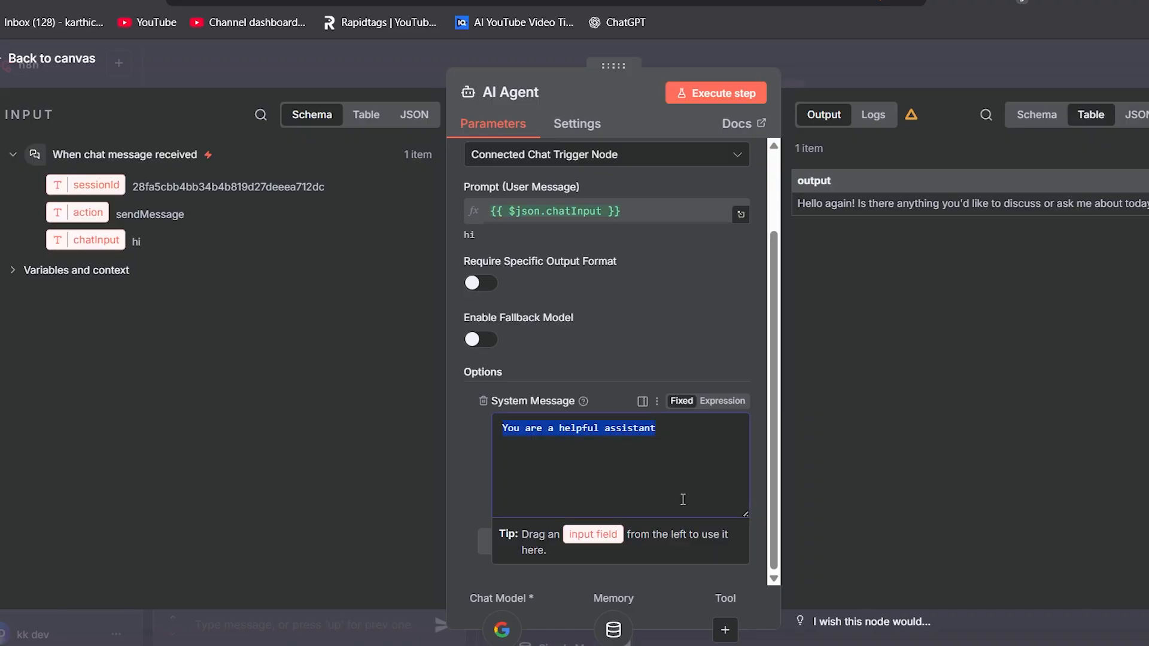
{"action": "left_click", "coordinate": [682, 500]}
{"action": "left_click", "coordinate": [636, 383]}
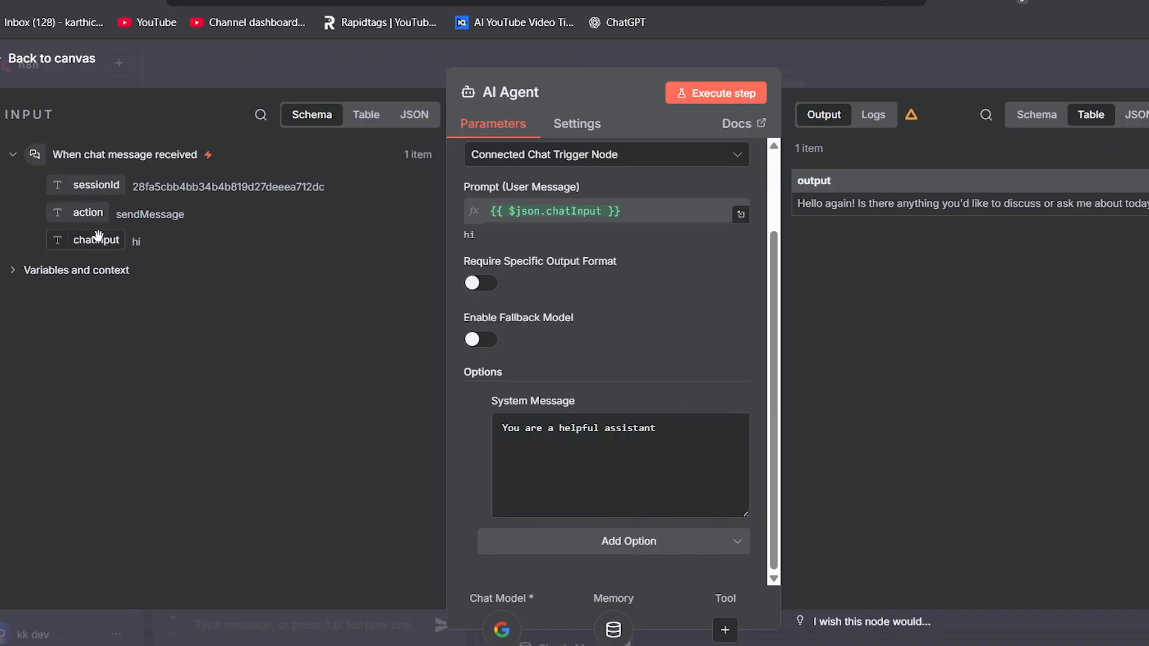
{"action": "left_click_drag", "start_coordinate": [111, 244], "coordinate": [558, 454]}
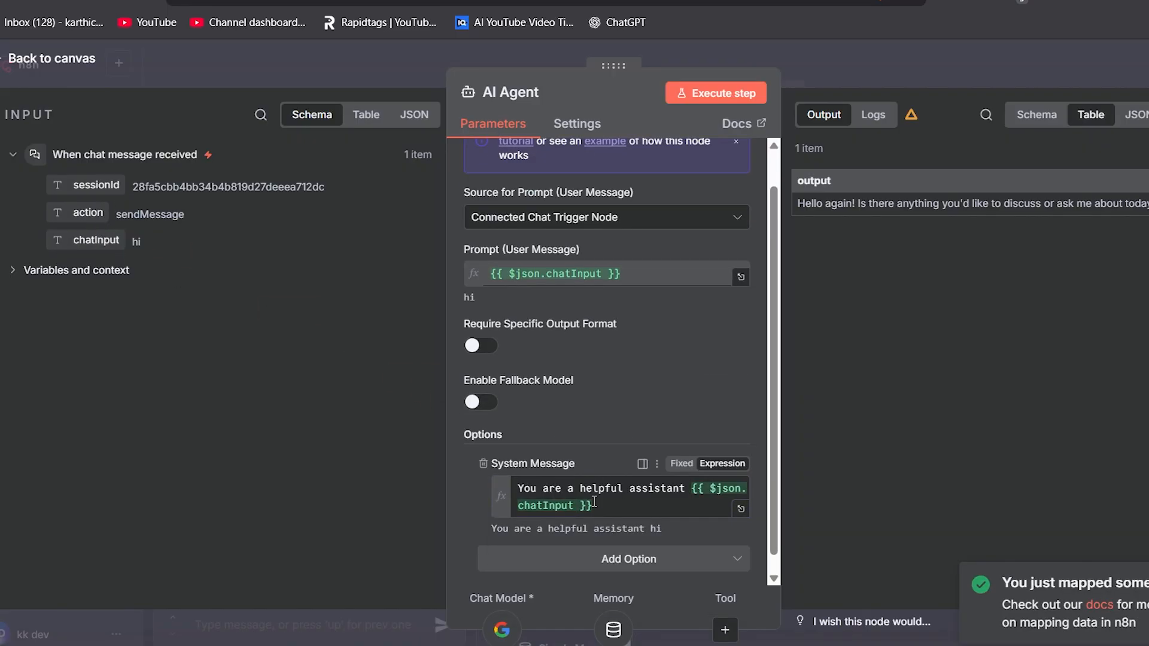
Replace the system message with the fixed text "you are an helpfull assistant" and return to the canvas
{"action": "left_click_drag", "start_coordinate": [595, 503], "coordinate": [509, 482]}
{"action": "key", "text": "BackSpace"}
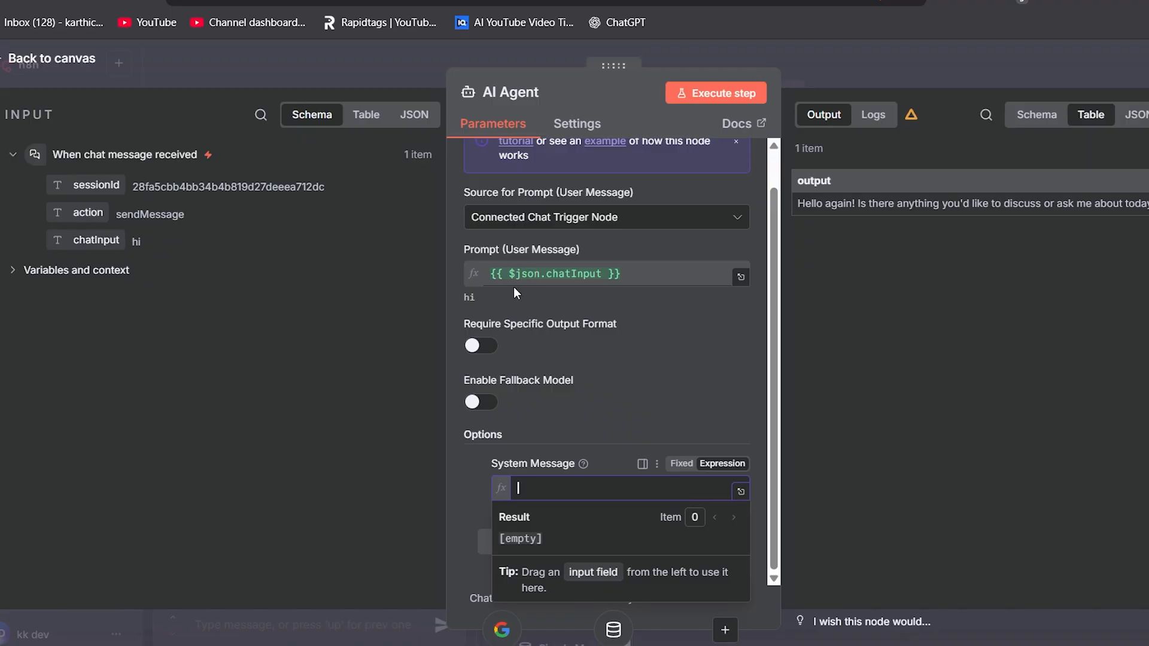
{"action": "left_click", "coordinate": [681, 464]}
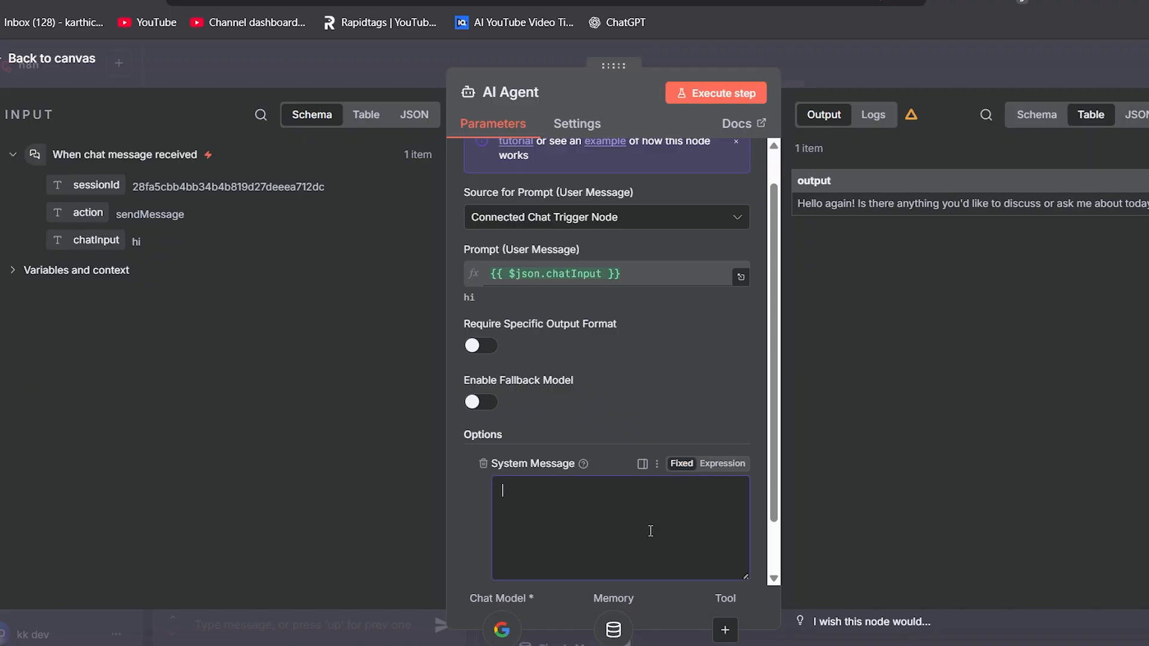
{"action": "type", "text": "you are an helpfull assistant"}
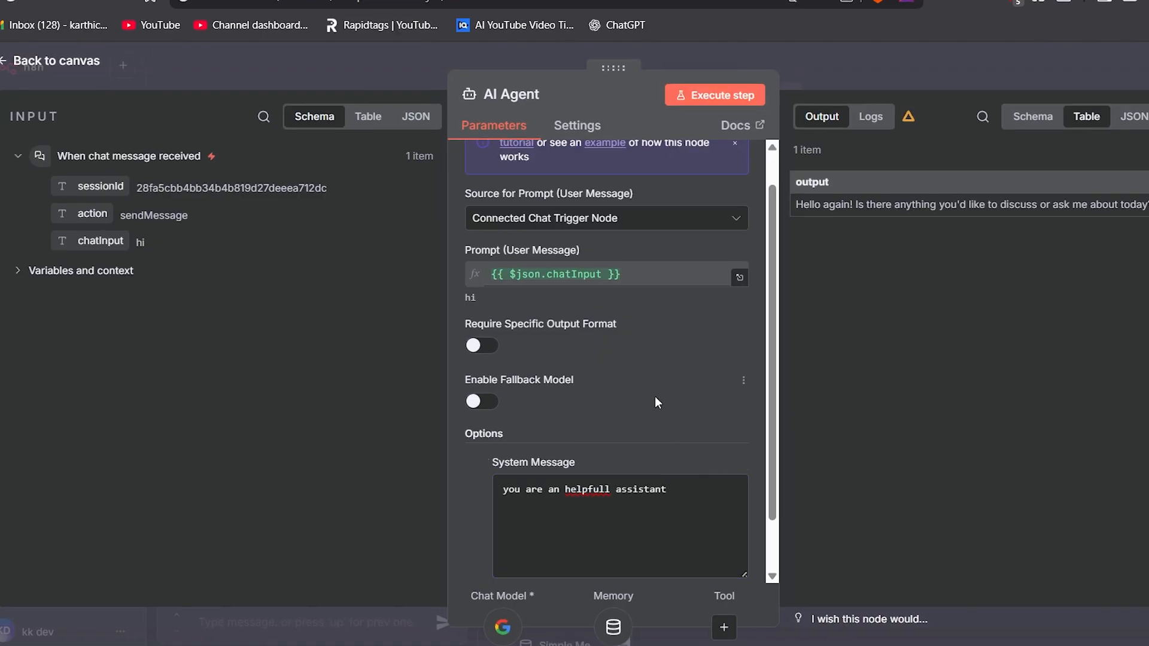
{"action": "scroll", "coordinate": [612, 484], "scroll_direction": "down", "scroll_amount": 1}
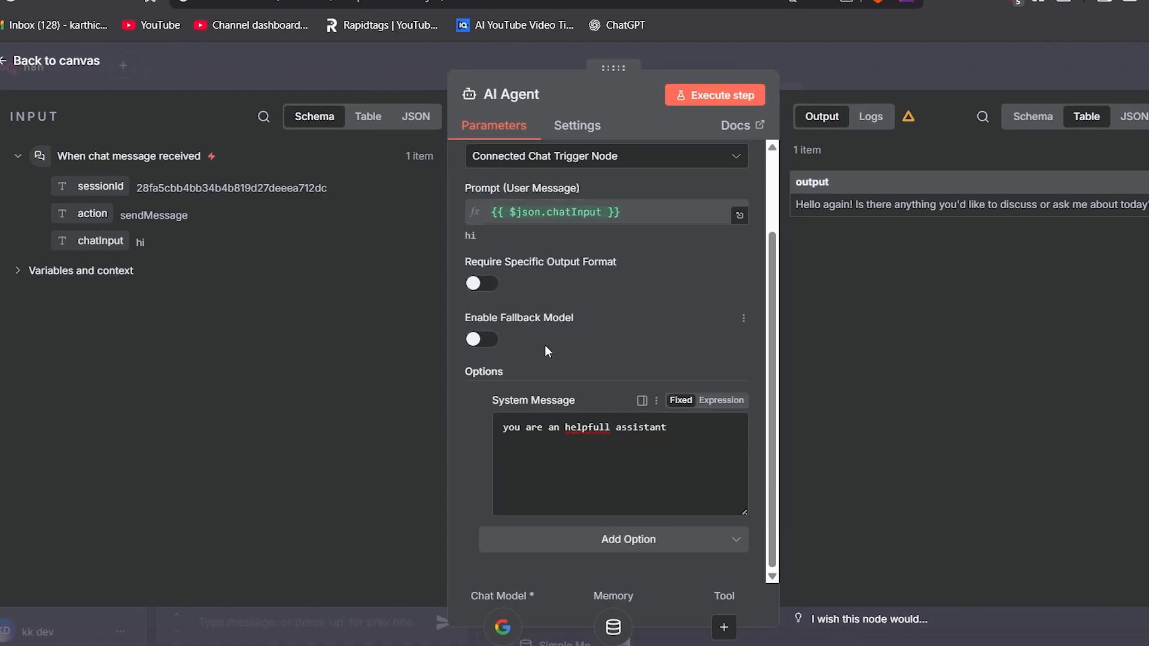
{"action": "left_click", "coordinate": [37, 68]}
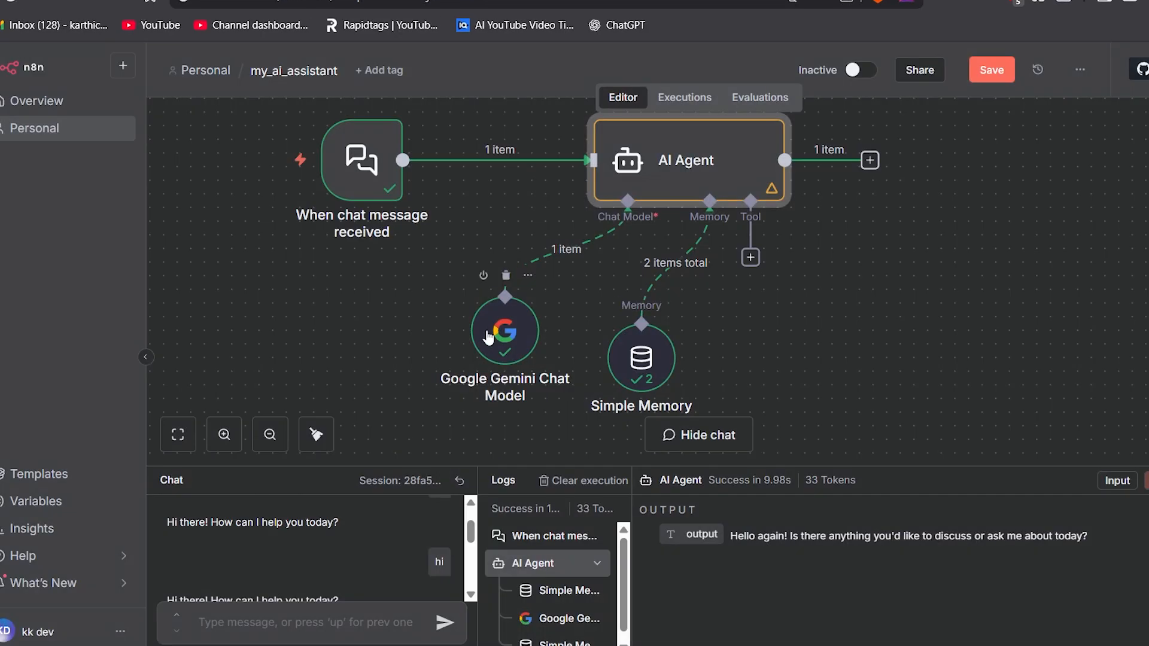
Check which model is selected in the Google Gemini Chat Model node
{"action": "double_click", "coordinate": [488, 335]}
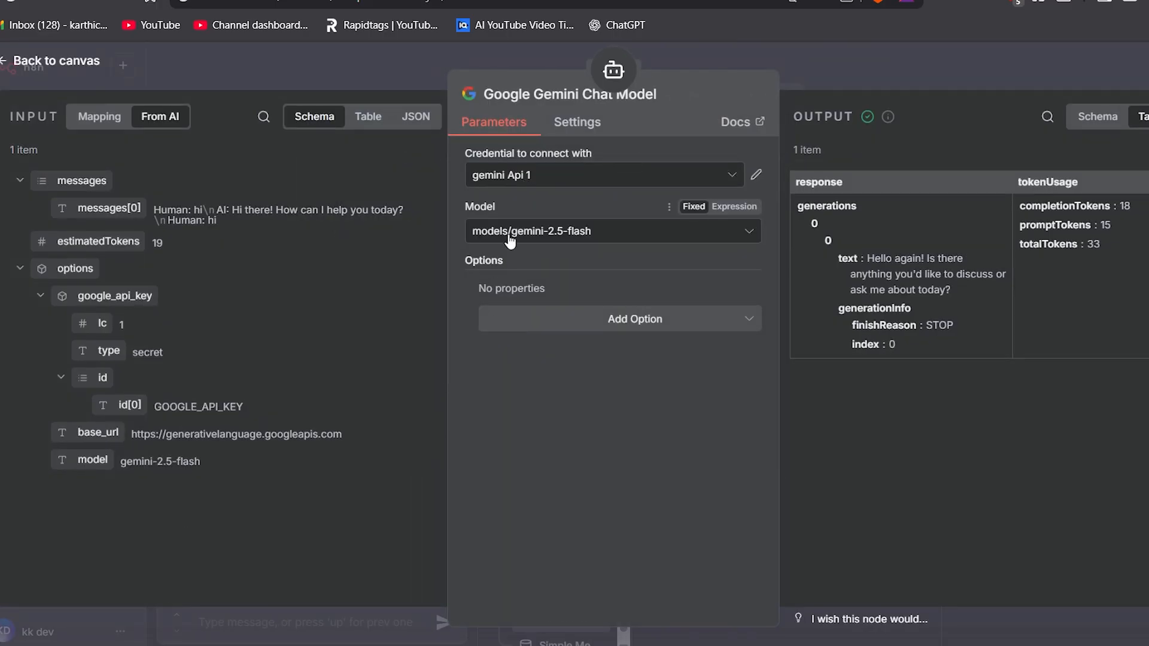
{"action": "left_click", "coordinate": [492, 233]}
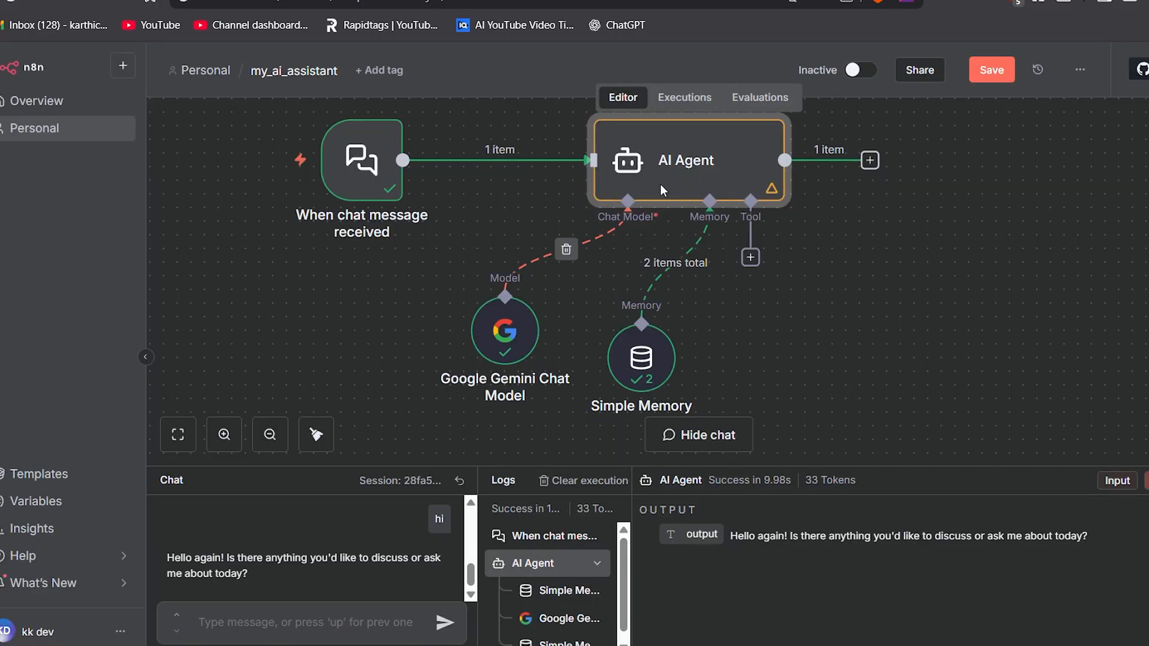
Rewrite the AI Agent's system message with the "# Role" text "**you are an assistant who write youtube script for a youtube channel**" and a "#Detail about Channel" heading
{"action": "double_click", "coordinate": [659, 184]}
{"action": "left_click", "coordinate": [609, 542]}
{"action": "scroll", "coordinate": [655, 406], "scroll_direction": "down", "scroll_amount": 2}
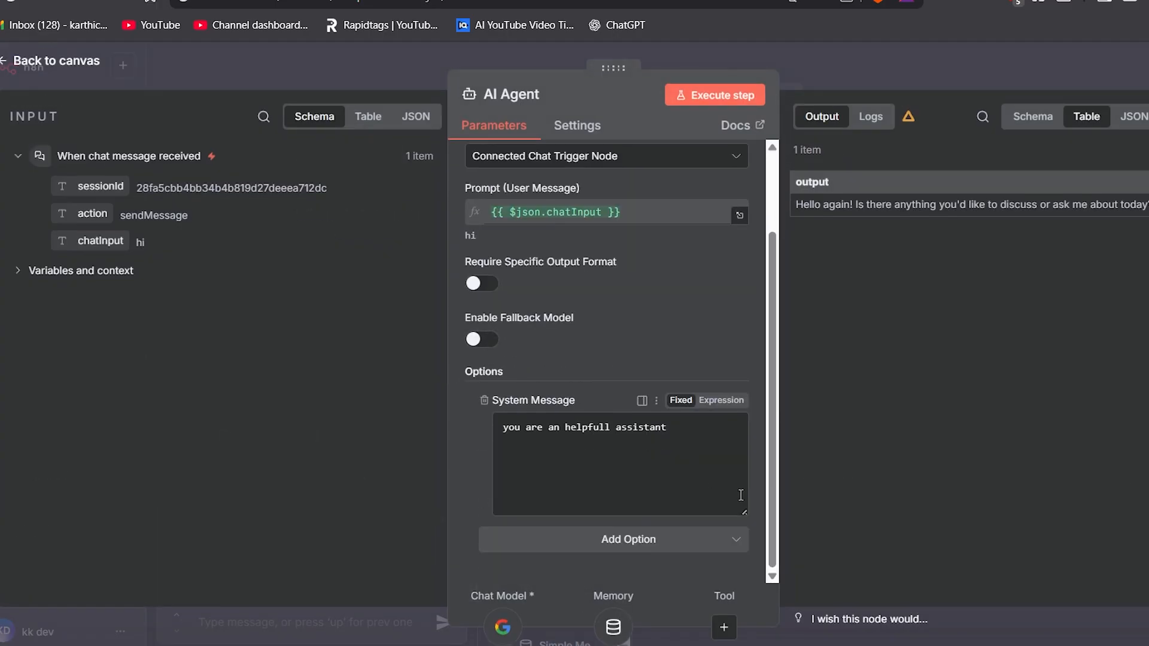
{"action": "key", "text": "Return"}
{"action": "key", "text": "Return"}
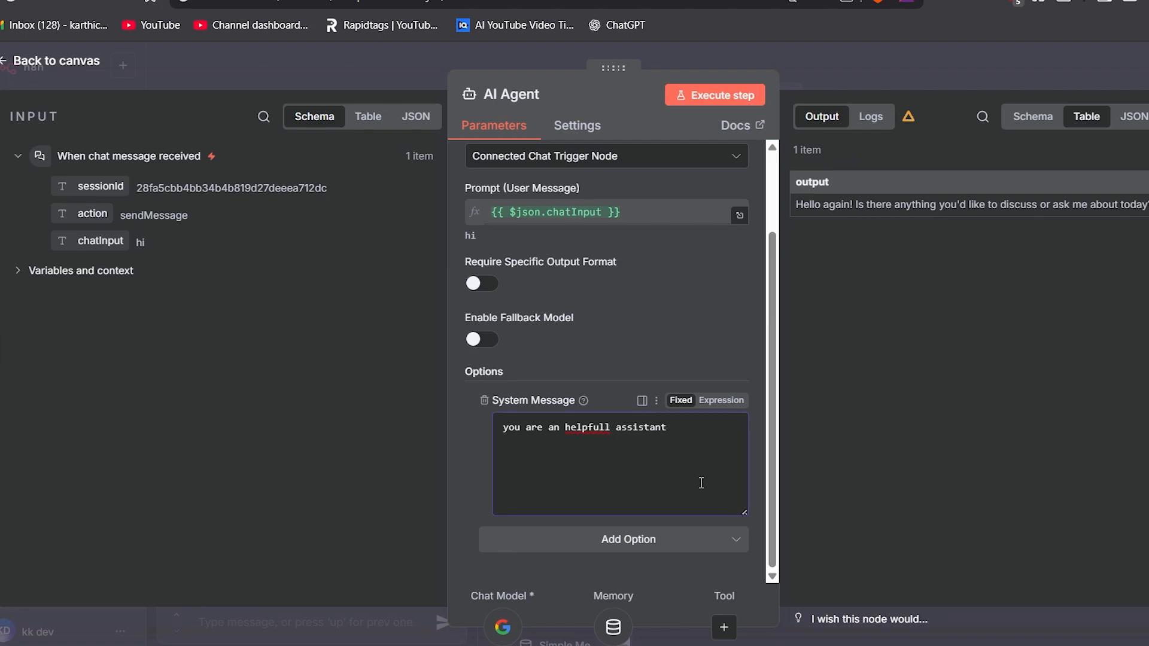
{"action": "key", "text": "Up"}
{"action": "key", "text": "Up"}
{"action": "double_click", "coordinate": [598, 426]}
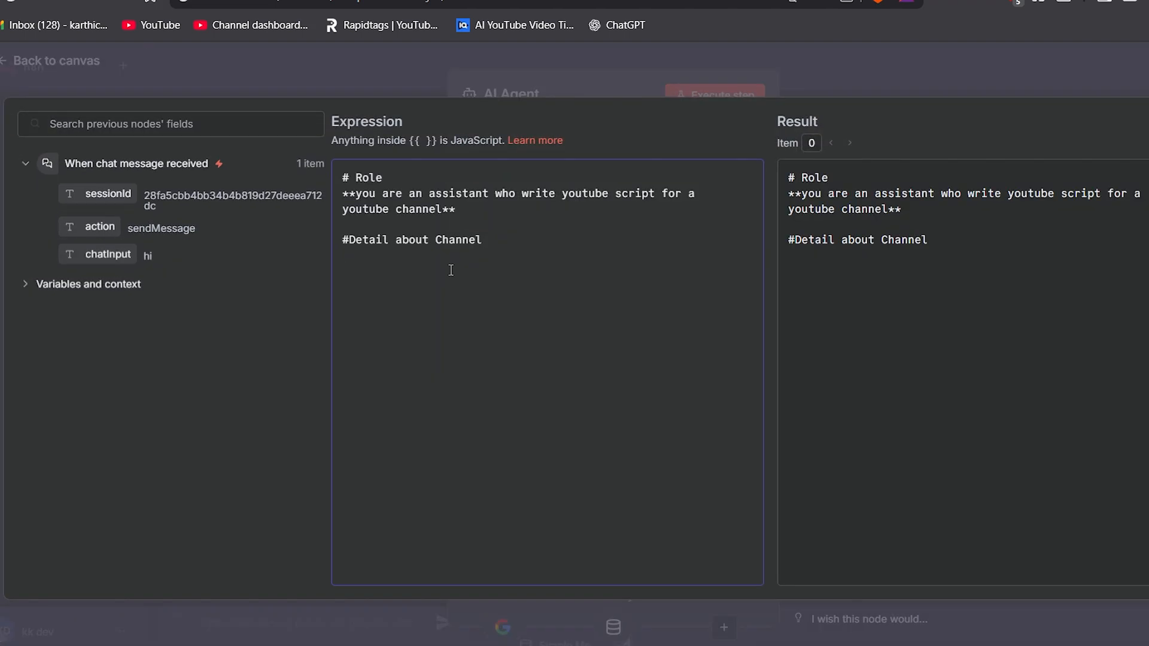
Add the channel details "Name: KK dev" and "Main Content: tech video,game devolepment video,software installation video" under the channel heading
{"action": "type", "text": "Name: KK dev"}
{"action": "key", "text": "Return"}
{"action": "type", "text": "Main Content: tech video,game devolepment video,"}
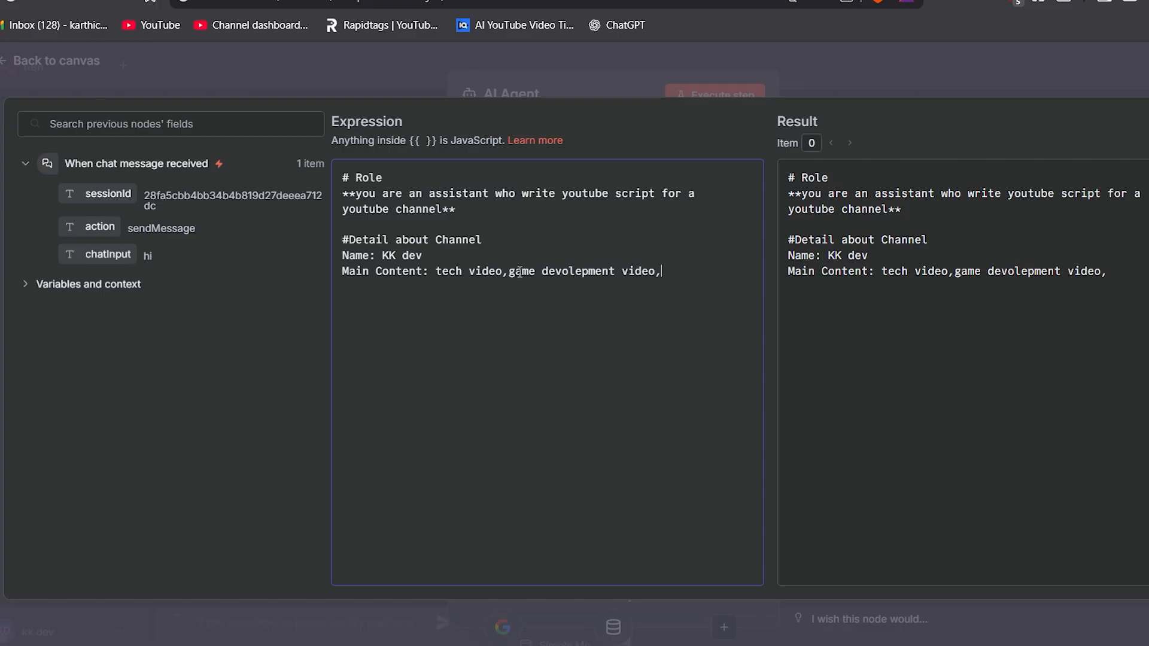
{"action": "type", "text": "software installation video"}
Add an "#Output" section reading "- Give a response as per user message" to the system message and return to the canvas
{"action": "key", "text": "Return"}
{"action": "key", "text": "Return"}
{"action": "type", "text": "#Output"}
{"action": "key", "text": "Return"}
{"action": "type", "text": "- Give a response as per user message"}
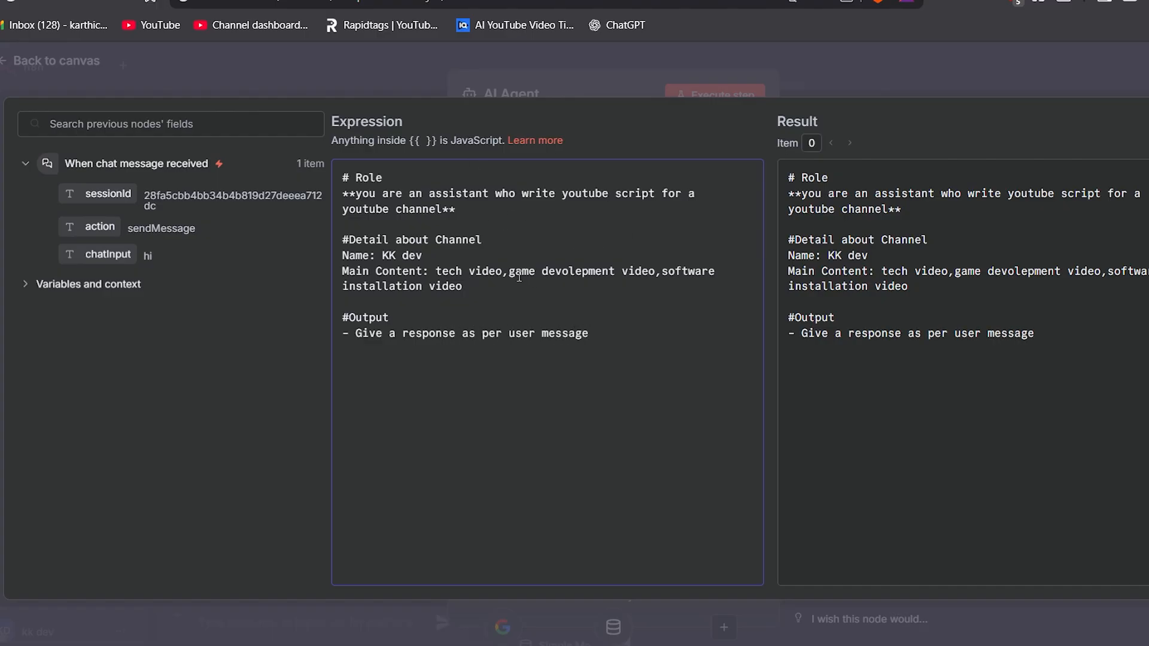
{"action": "left_click", "coordinate": [125, 74]}
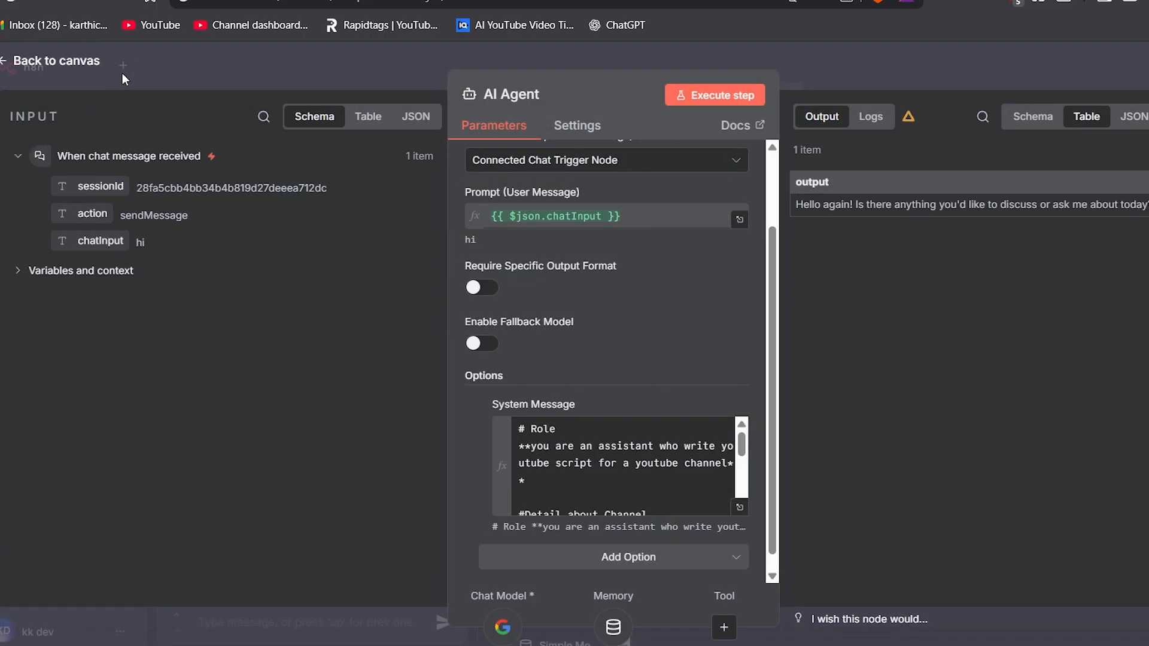
{"action": "left_click", "coordinate": [59, 60]}
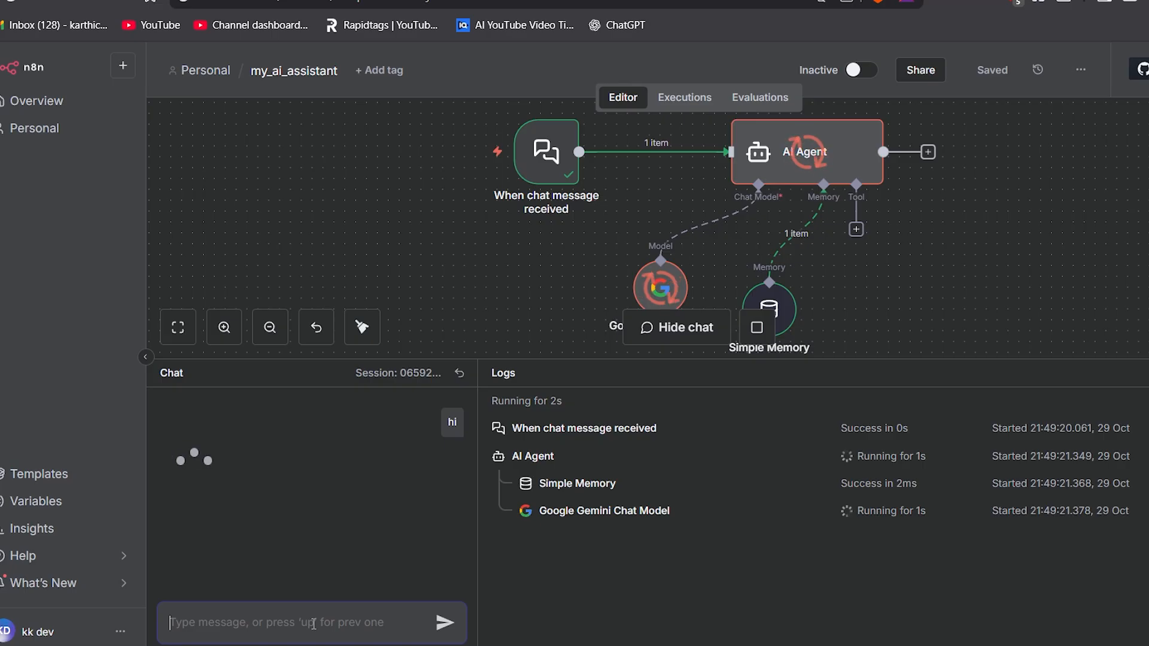
Send the chat message "write a script for youtube channel about game devolepment" to the assistant
{"action": "type", "text": "write"}
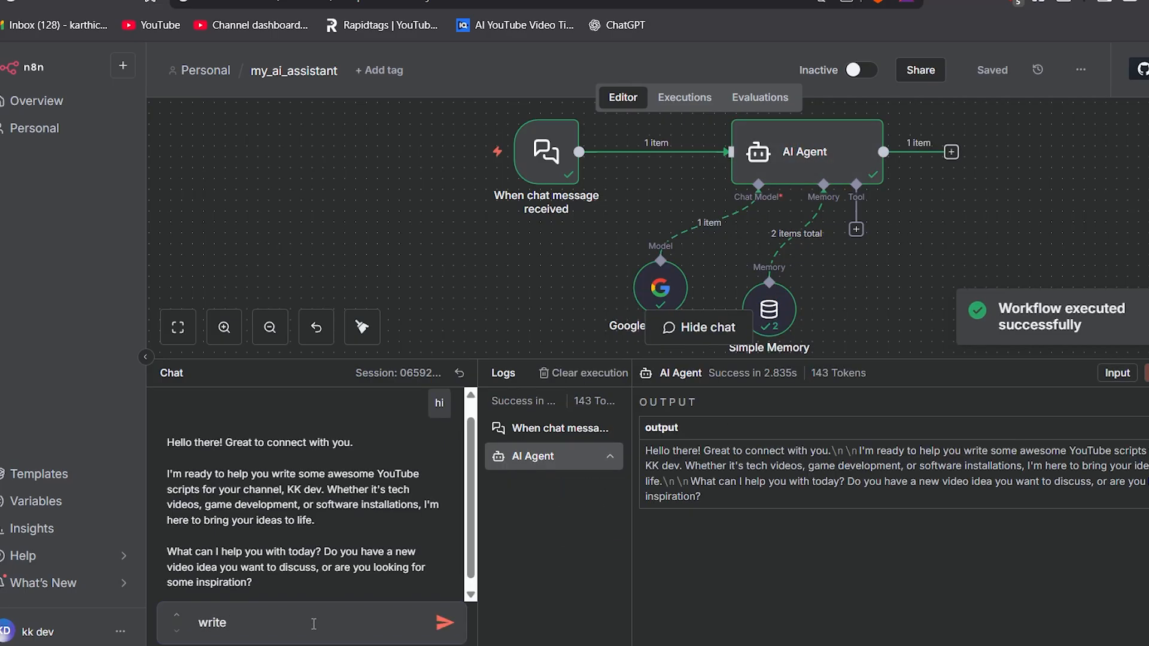
{"action": "type", "text": " a scr"}
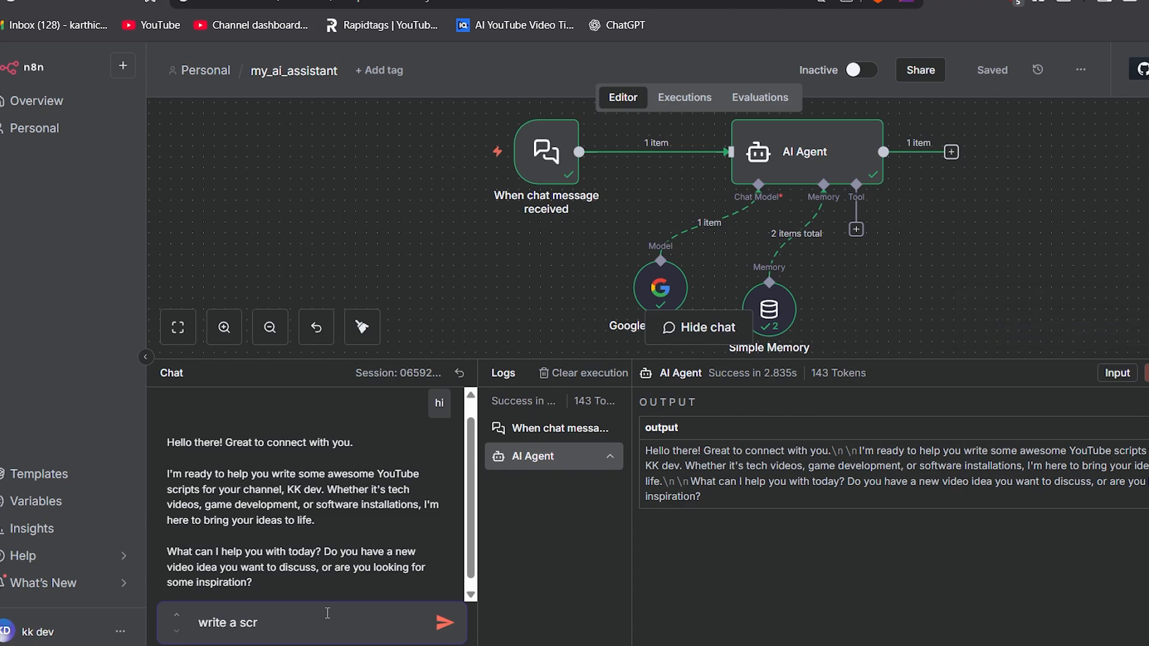
{"action": "type", "text": "ipt"}
{"action": "type", "text": "for youtube channel about game devolopement"}
{"action": "key", "text": "Return"}
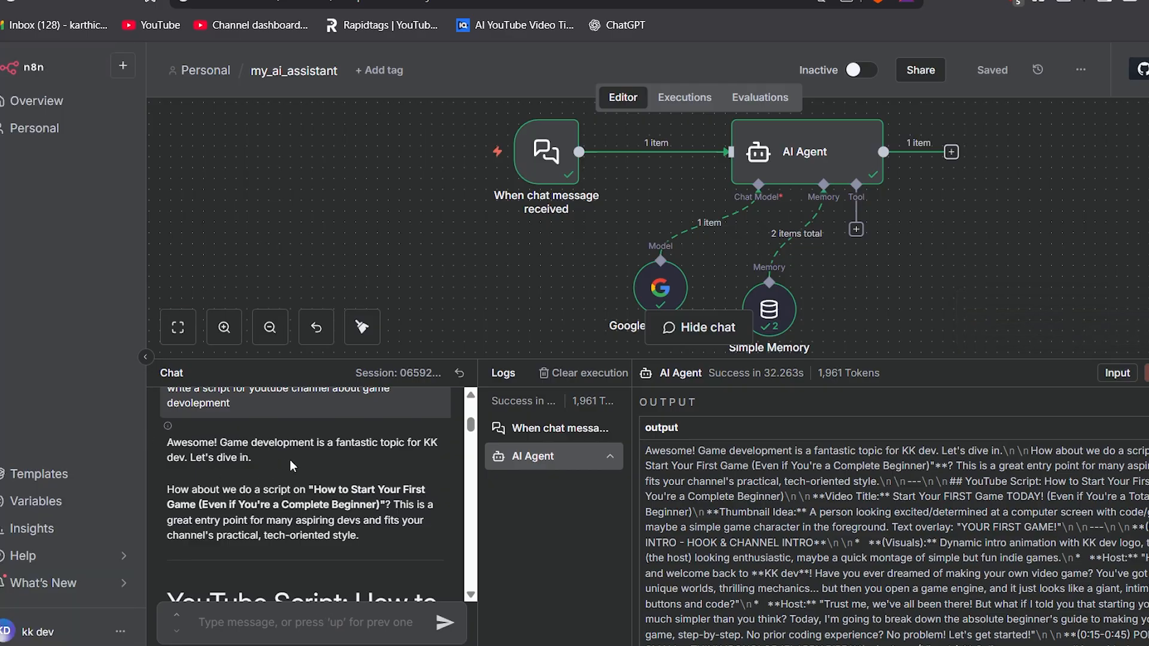
Enlarge the chat area and read through the generated YouTube script on game development
{"action": "scroll", "coordinate": [262, 504], "scroll_direction": "down", "scroll_amount": 2}
{"action": "scroll", "coordinate": [263, 506], "scroll_direction": "up", "scroll_amount": 2}
{"action": "left_click_drag", "start_coordinate": [410, 359], "coordinate": [410, 237]}
{"action": "scroll", "coordinate": [468, 340], "scroll_direction": "down", "scroll_amount": 4}
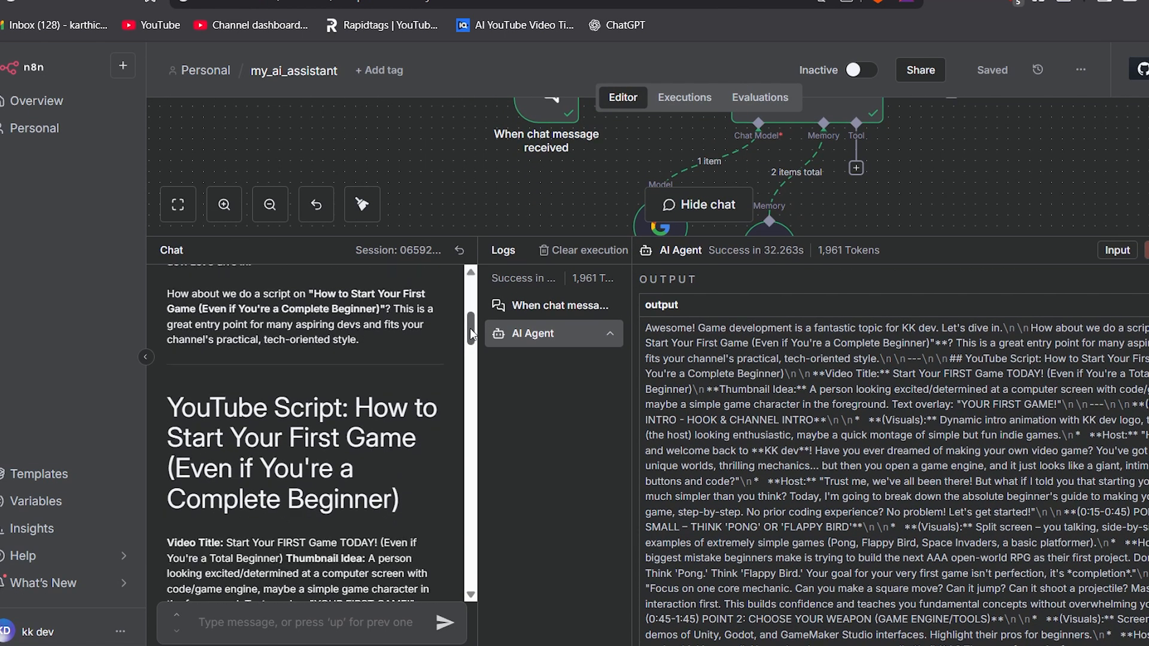
{"action": "scroll", "coordinate": [472, 339], "scroll_direction": "down", "scroll_amount": 3}
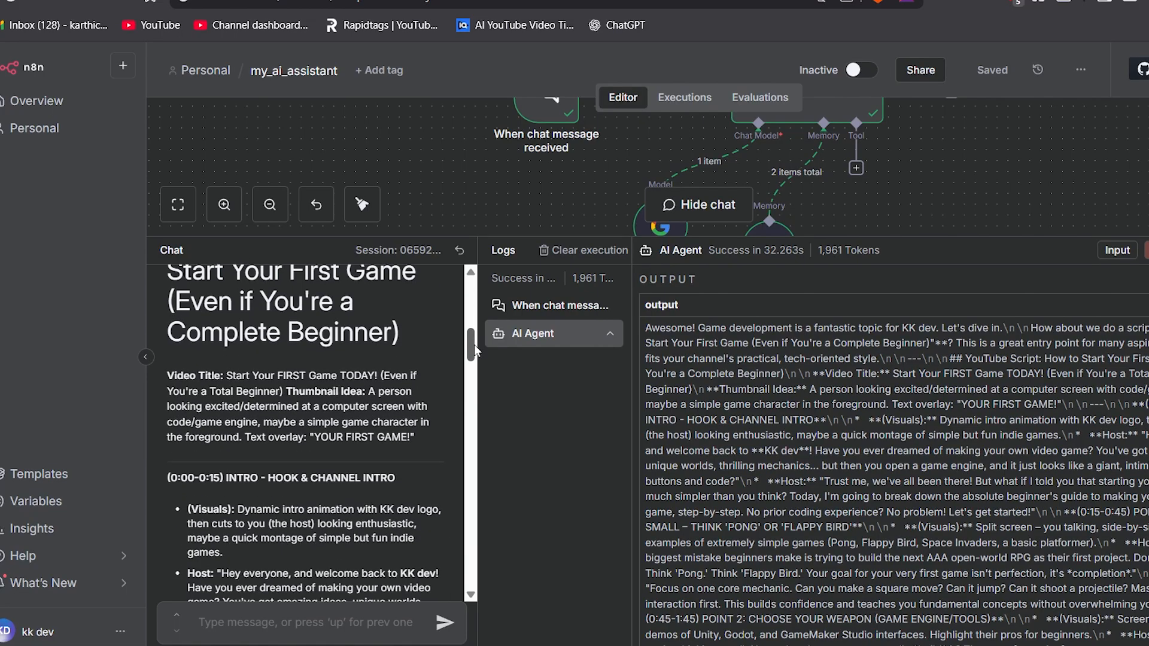
{"action": "scroll", "coordinate": [475, 346], "scroll_direction": "down", "scroll_amount": 1}
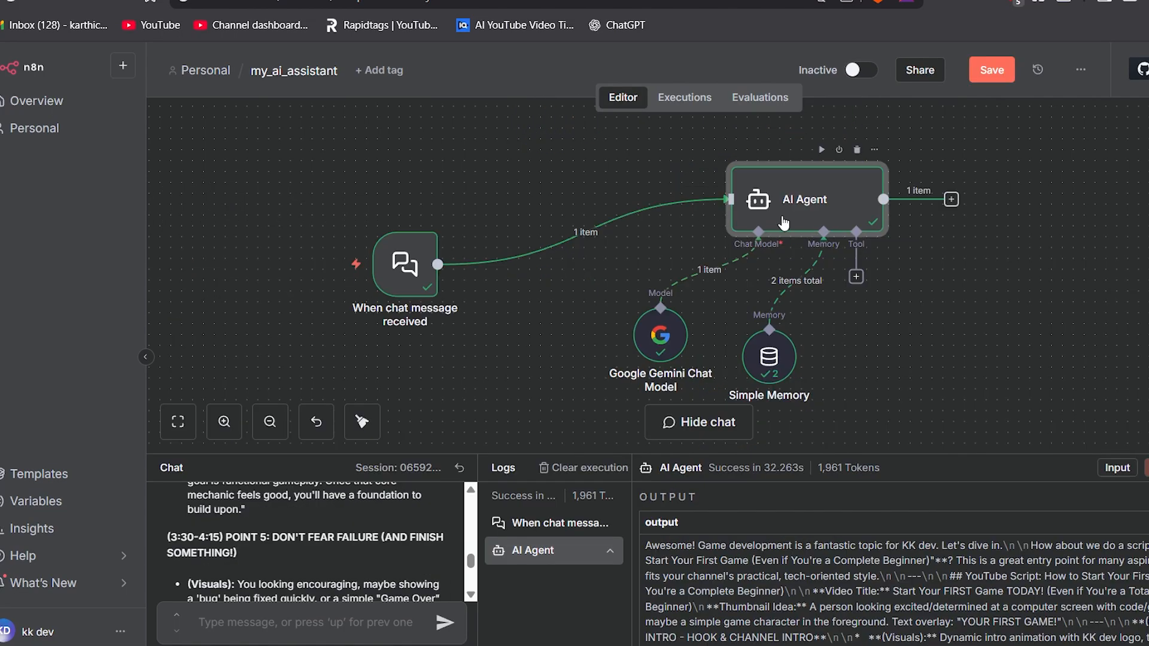
Add the Max Iterations option to the AI Agent node's parameters and return to the canvas
{"action": "double_click", "coordinate": [770, 192]}
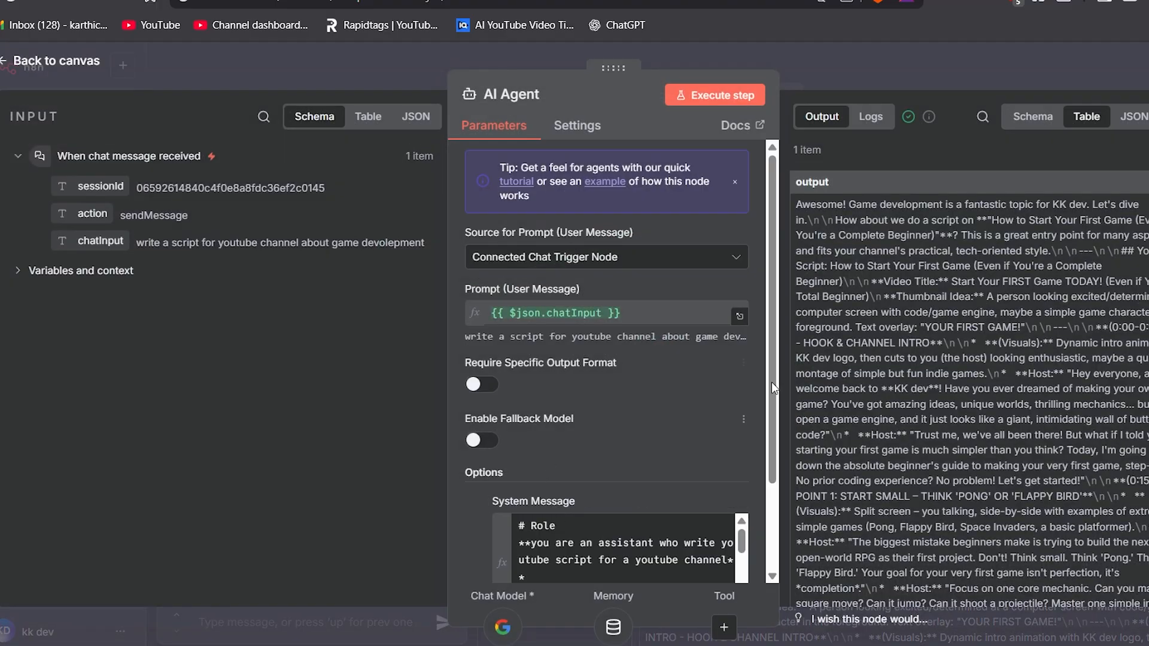
{"action": "scroll", "coordinate": [676, 401], "scroll_direction": "down", "scroll_amount": 3}
{"action": "left_click", "coordinate": [633, 540]}
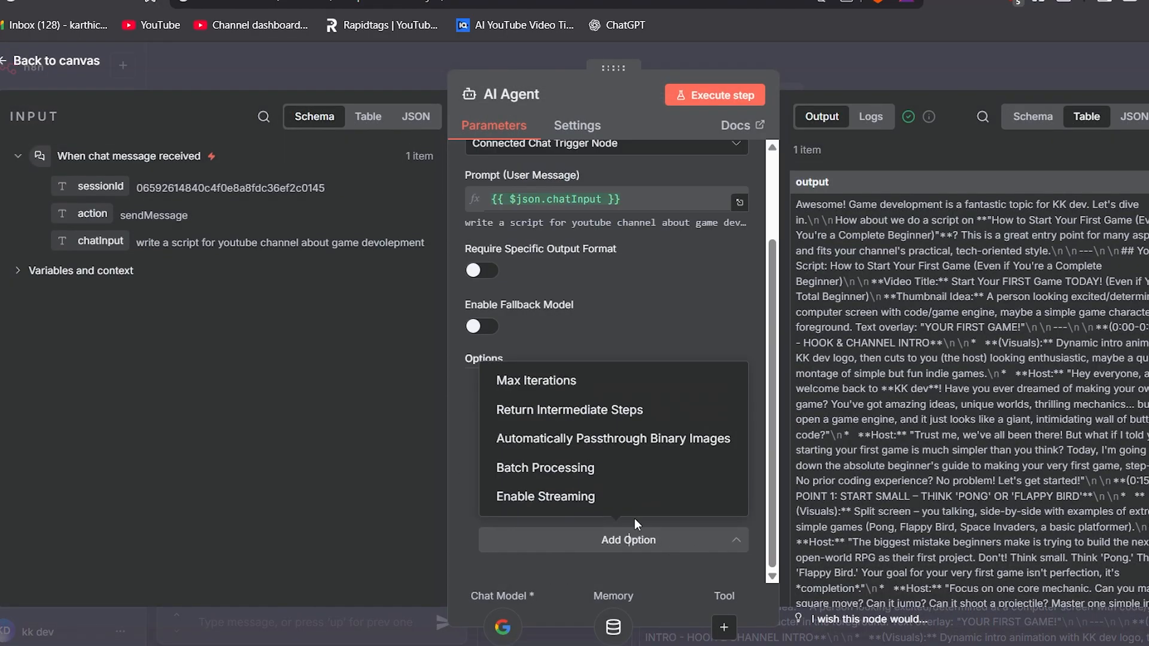
{"action": "left_click", "coordinate": [526, 387]}
{"action": "left_click", "coordinate": [3, 64]}
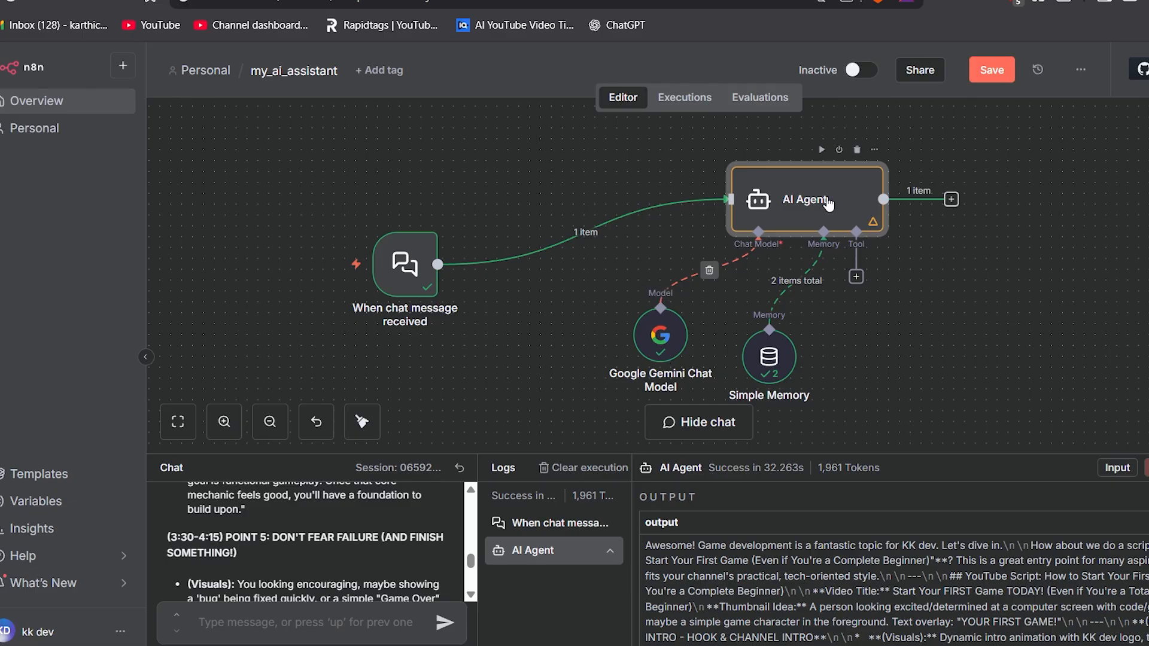
Remove the Max Iterations option from the AI Agent node and close its settings
{"action": "double_click", "coordinate": [802, 215]}
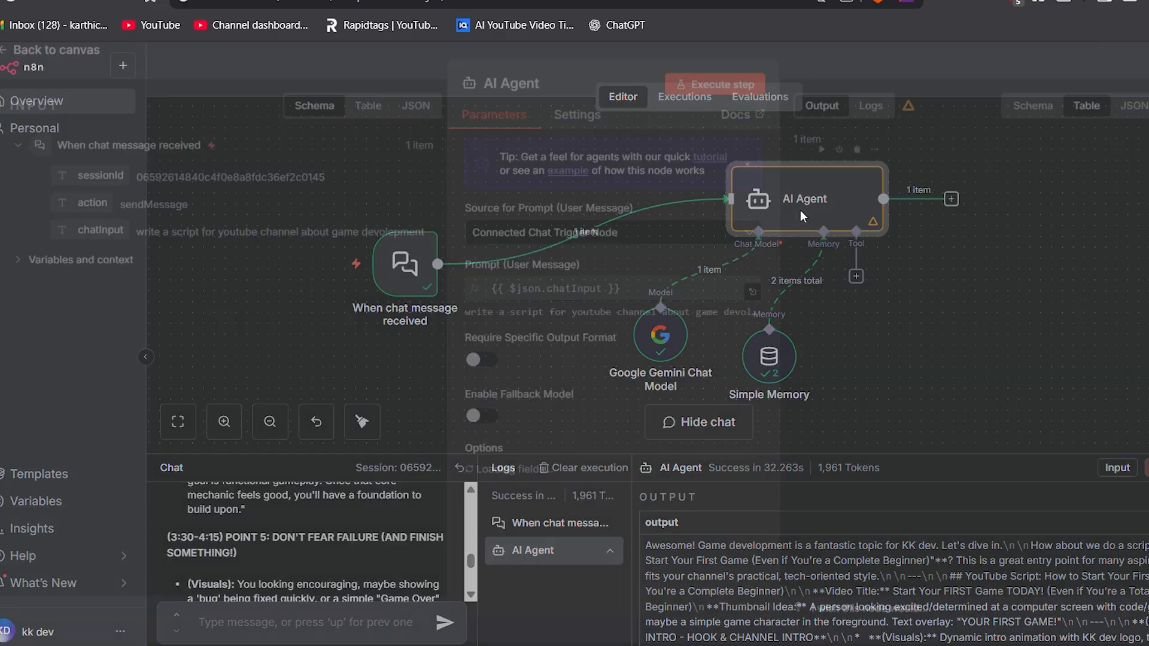
{"action": "scroll", "coordinate": [521, 495], "scroll_direction": "down", "scroll_amount": 2}
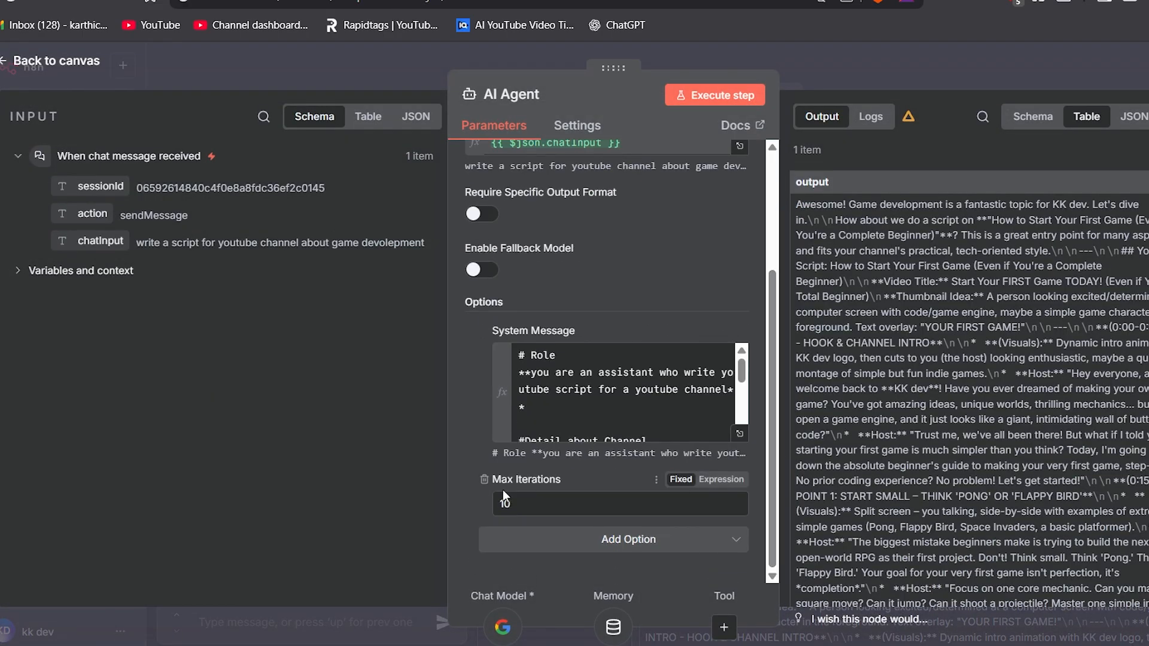
{"action": "key", "text": "Escape"}
Move the chat trigger node closer to the AI Agent and roughly level with it, and save the workflow
{"action": "left_click_drag", "start_coordinate": [412, 283], "coordinate": [412, 314]}
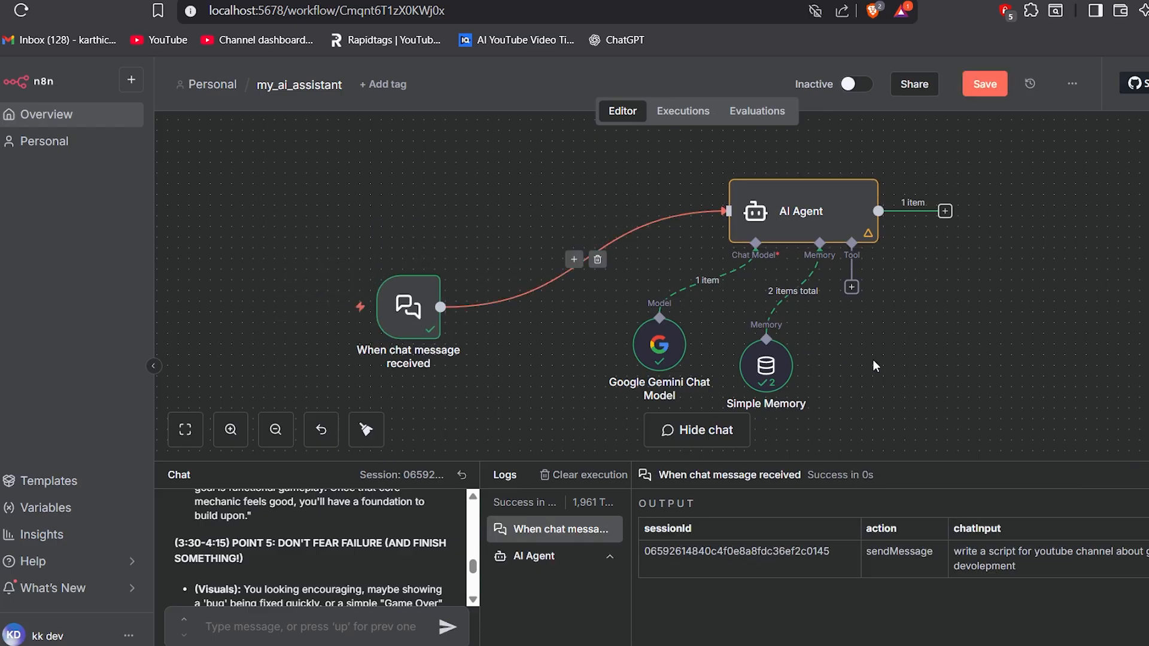
{"action": "left_click", "coordinate": [982, 79]}
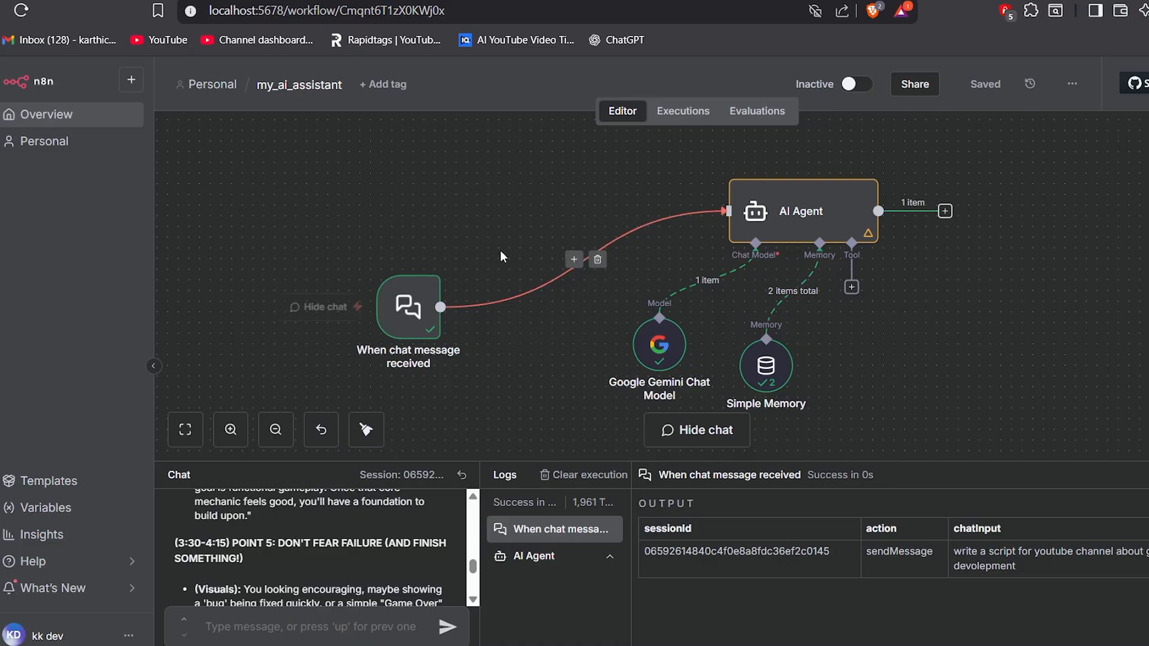
{"action": "mouse_move", "coordinate": [598, 268]}
{"action": "left_click_drag", "start_coordinate": [402, 323], "coordinate": [508, 238]}
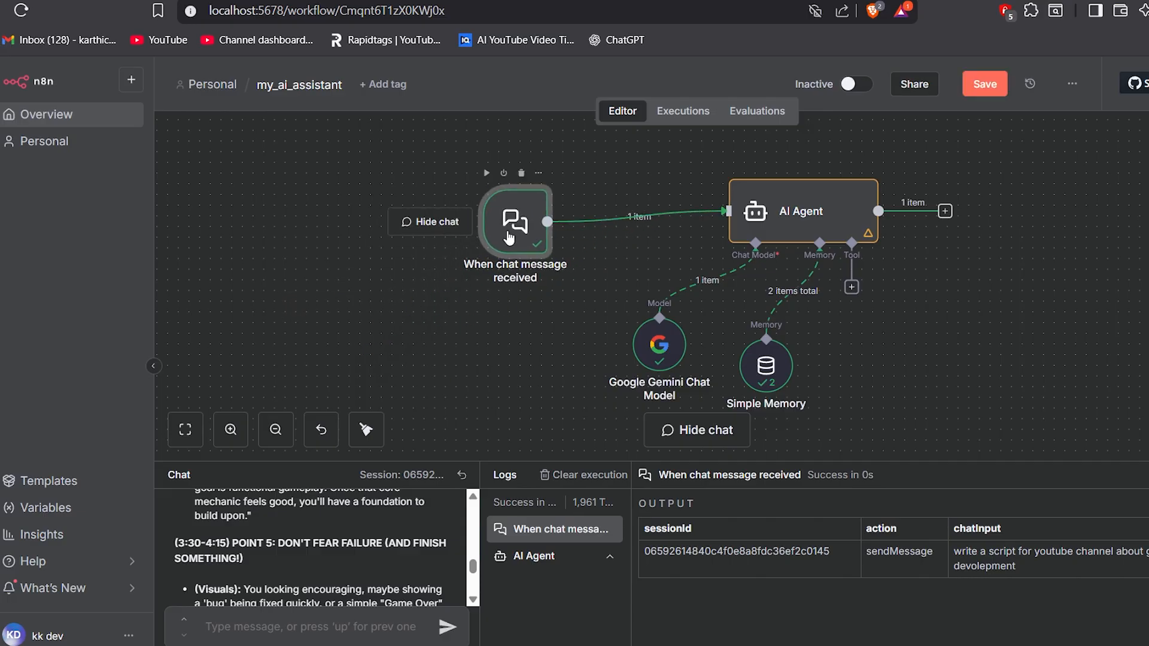
{"action": "key", "text": "ctrl+s"}
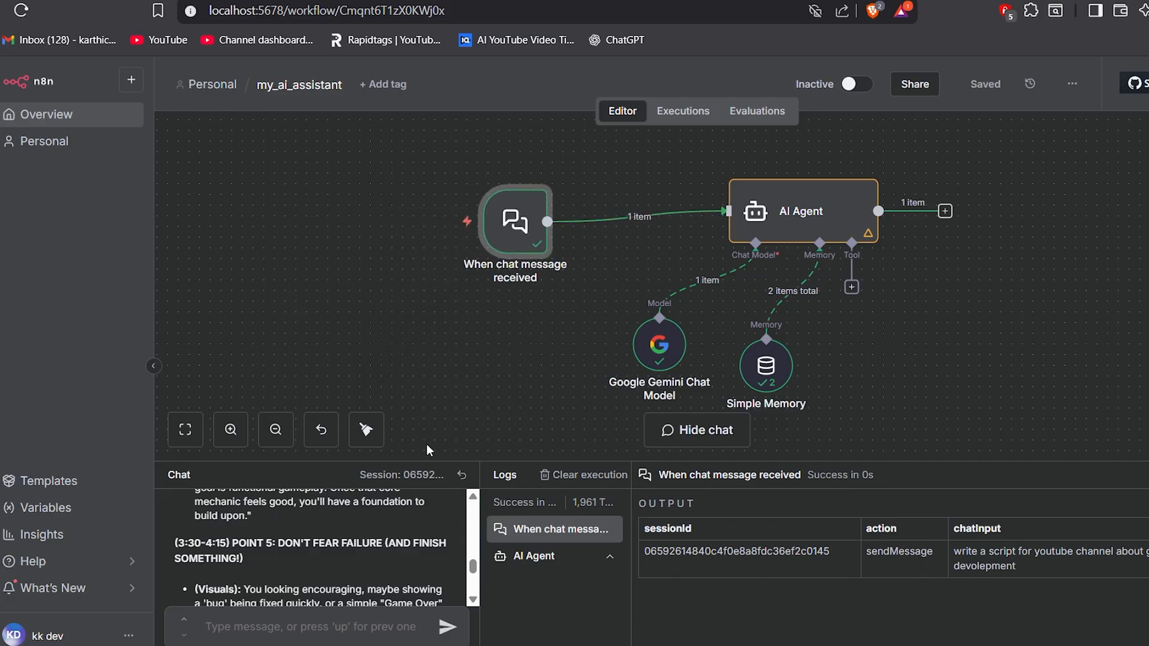
Review the script in the enlarged chat and the AI Agent node's parameters and output, ending on the canvas
{"action": "left_click_drag", "start_coordinate": [444, 461], "coordinate": [455, 238]}
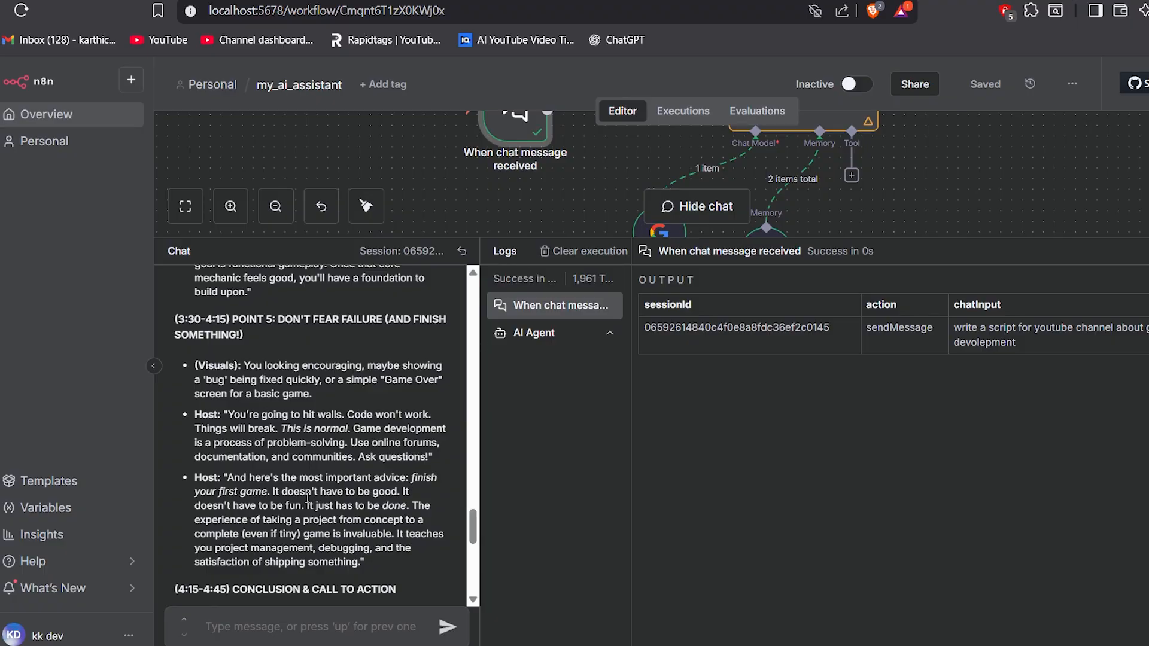
{"action": "scroll", "coordinate": [308, 498], "scroll_direction": "up", "scroll_amount": 10}
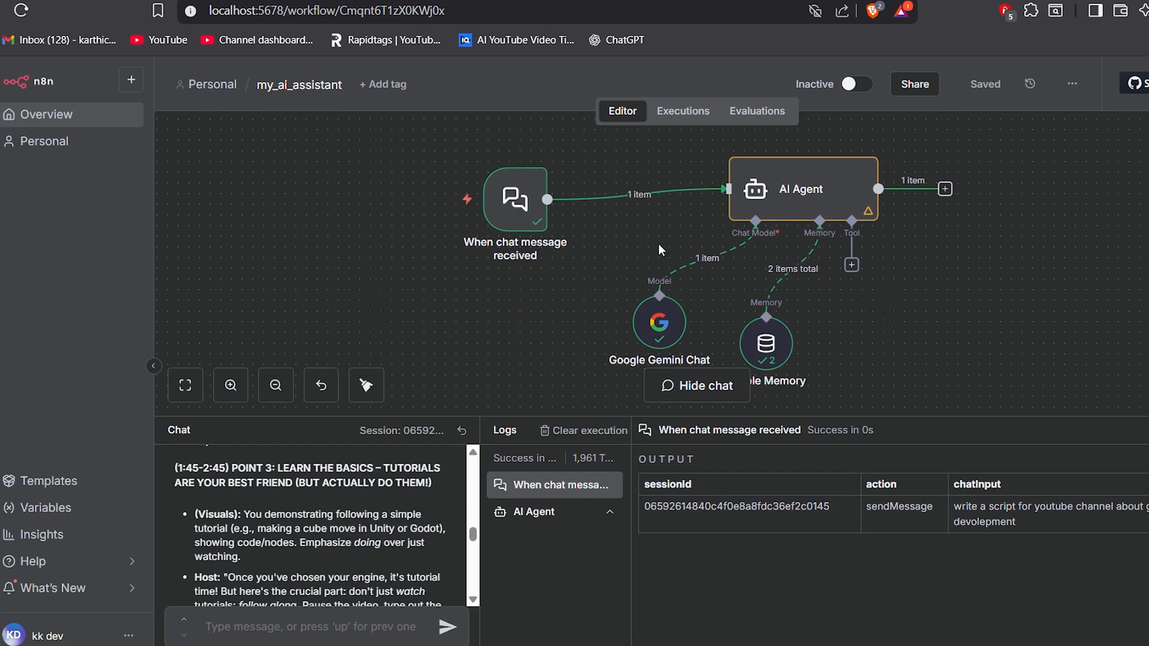
{"action": "left_click", "coordinate": [782, 178]}
{"action": "double_click", "coordinate": [782, 178]}
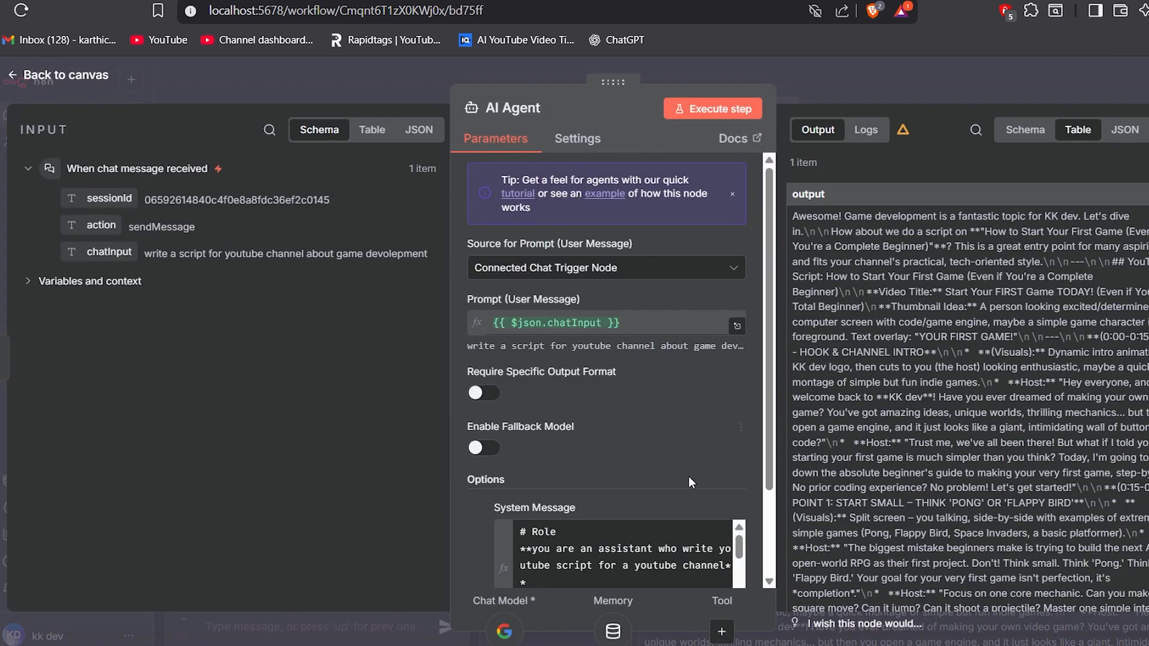
{"action": "scroll", "coordinate": [674, 472], "scroll_direction": "down", "scroll_amount": 2}
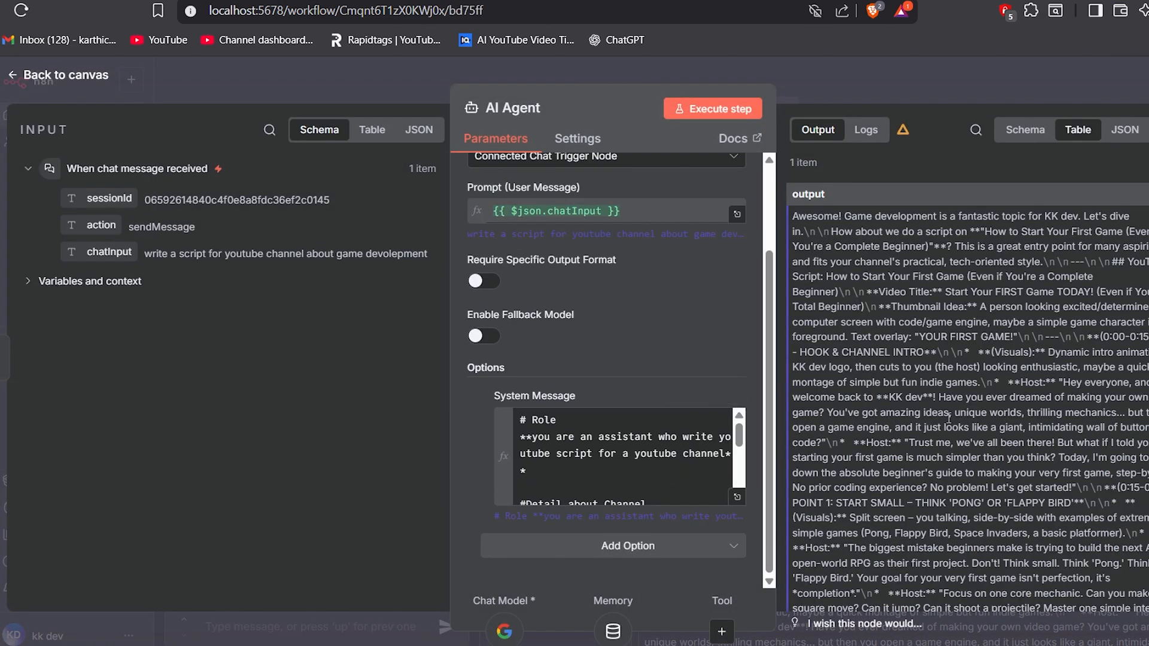
{"action": "scroll", "coordinate": [948, 417], "scroll_direction": "down", "scroll_amount": 4}
{"action": "scroll", "coordinate": [949, 417], "scroll_direction": "up", "scroll_amount": 4}
{"action": "scroll", "coordinate": [628, 300], "scroll_direction": "up", "scroll_amount": 2}
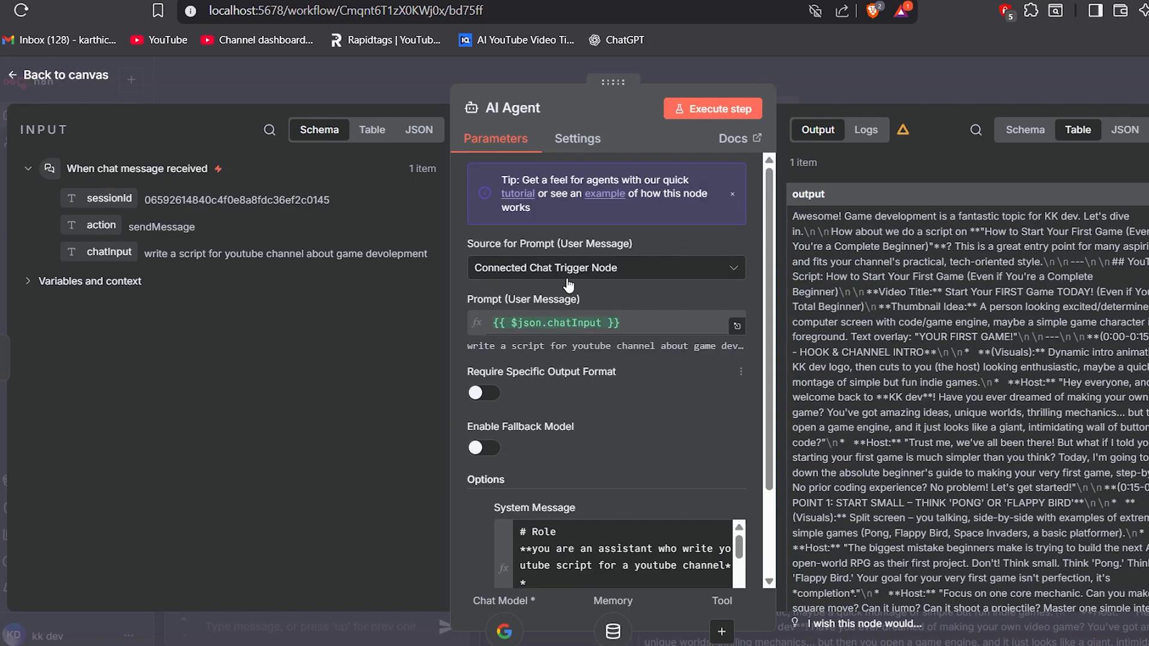
{"action": "left_click", "coordinate": [20, 81]}
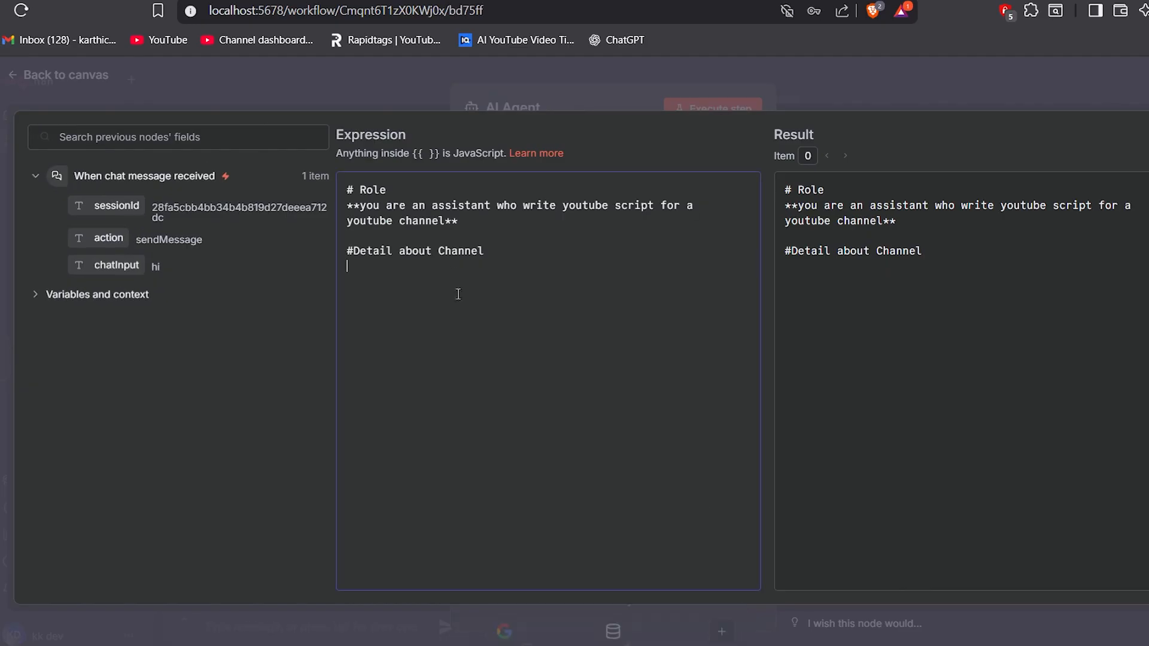
Complete the system message with name "KK dev", content "tech video,game devolepment video,software installation video" and output rule "Give a response as per user message"
{"action": "type", "text": "Name: KK dev"}
{"action": "key", "text": "Return"}
{"action": "type", "text": "Main Content: tech video,game devolepment video,software installation video"}
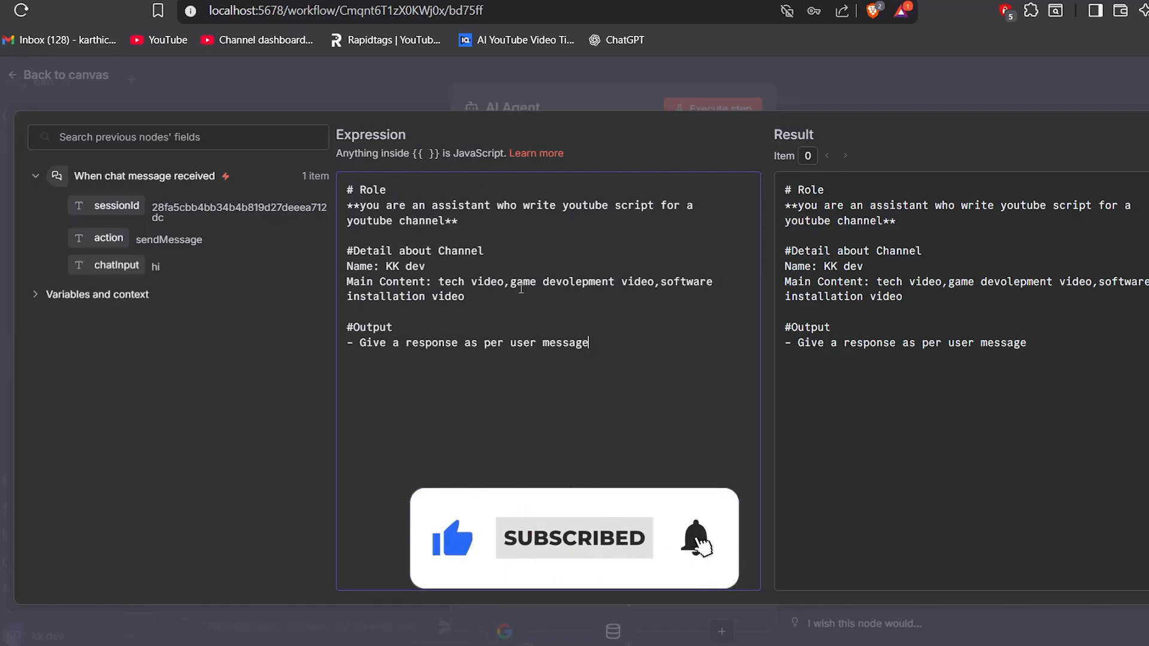
{"action": "left_click", "coordinate": [133, 88]}
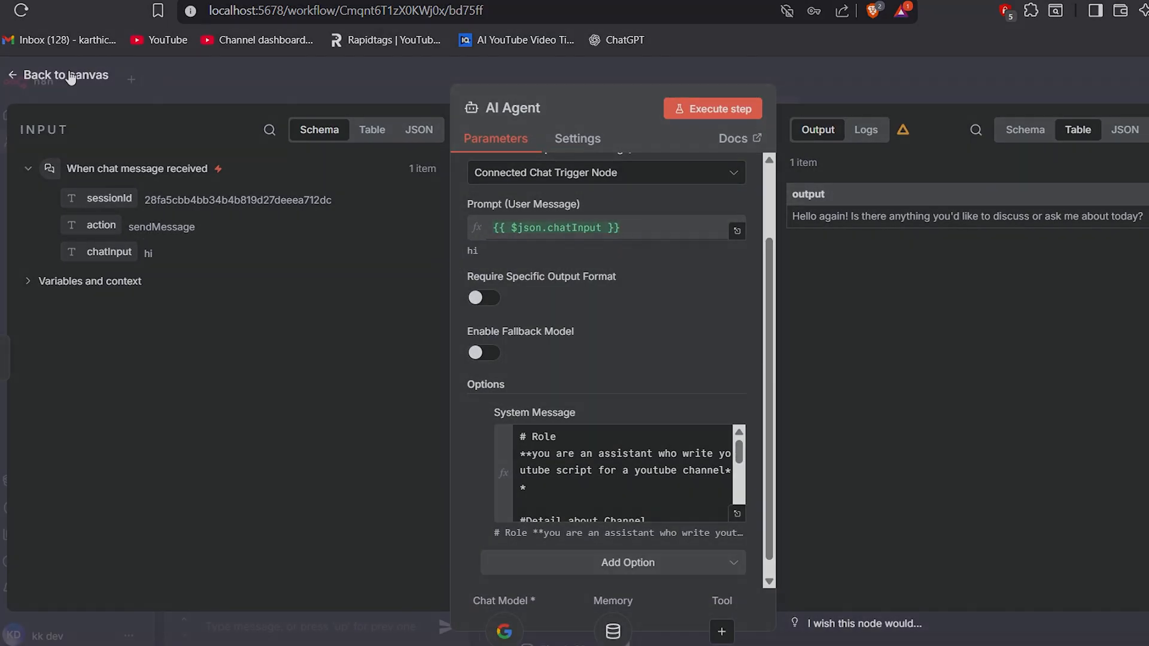